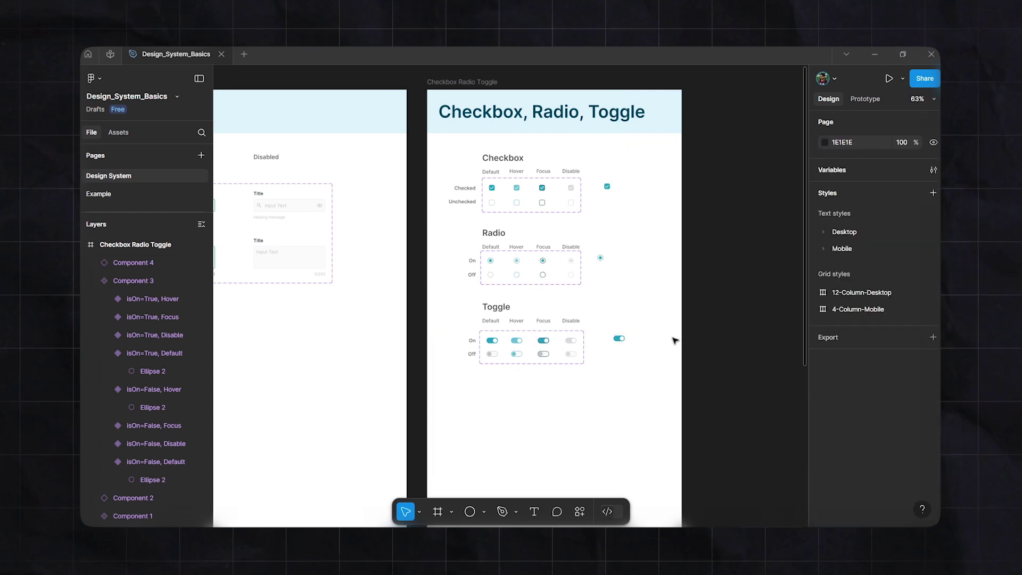
- Look over the finished checkbox, radio and toggle component sets and their use on the sign-up and settings screens
{"action": "scroll", "coordinate": [669, 336], "scroll_direction": "up", "scroll_amount": 2}
{"action": "scroll", "coordinate": [659, 340], "scroll_direction": "down", "scroll_amount": 2}
{"action": "scroll", "coordinate": [635, 352], "scroll_direction": "down", "scroll_amount": 3}
{"action": "scroll", "coordinate": [560, 299], "scroll_direction": "right", "scroll_amount": 2}
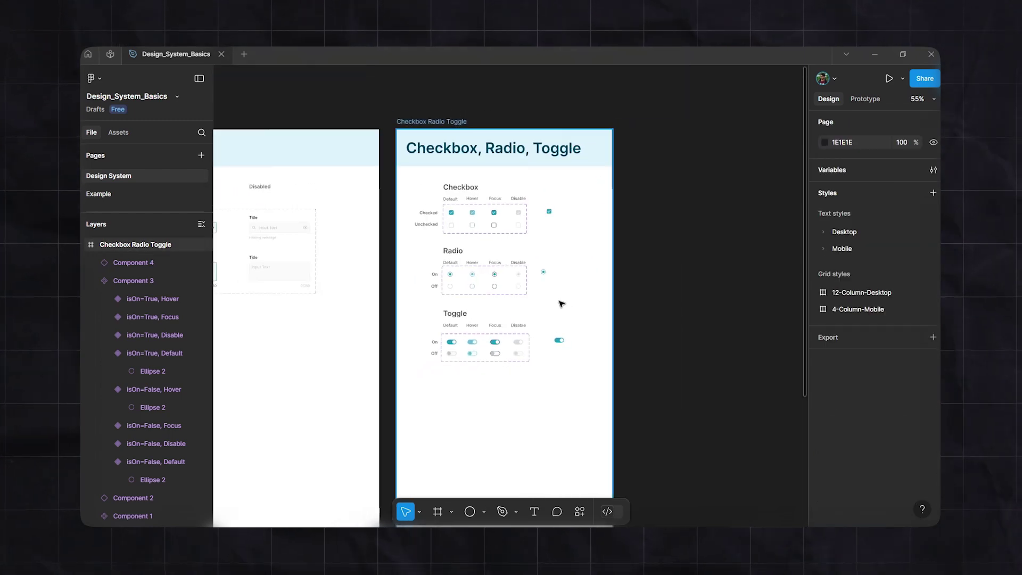
{"action": "scroll", "coordinate": [513, 311], "scroll_direction": "down", "scroll_amount": 3}
{"action": "scroll", "coordinate": [541, 308], "scroll_direction": "right", "scroll_amount": 2}
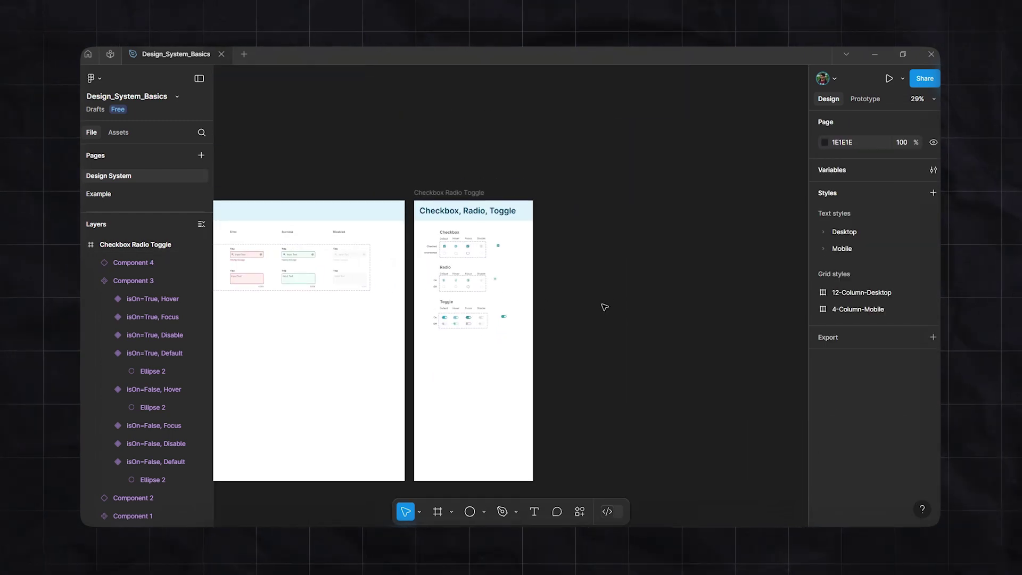
{"action": "scroll", "coordinate": [488, 354], "scroll_direction": "up", "scroll_amount": 5}
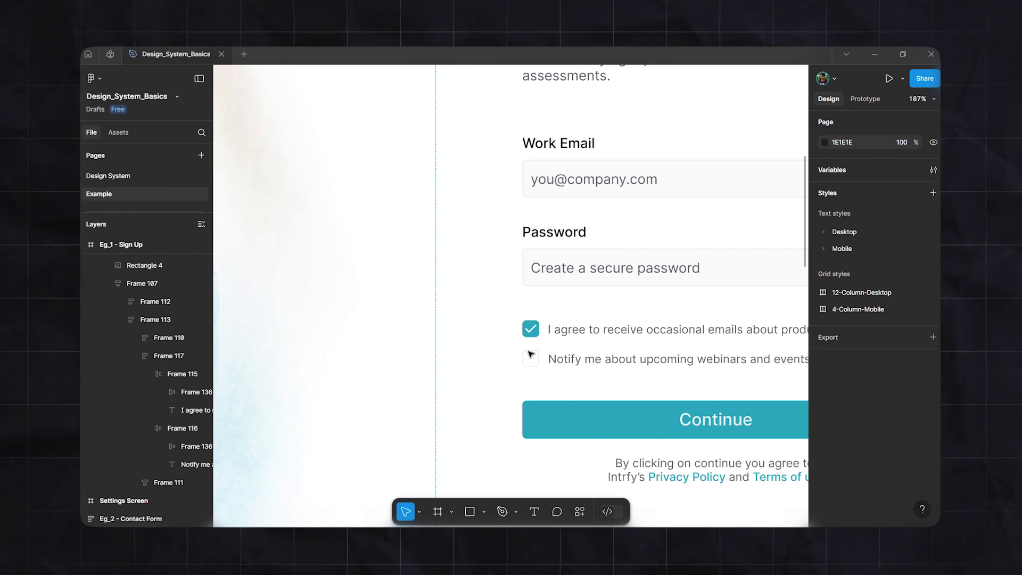
{"action": "key", "text": "n"}
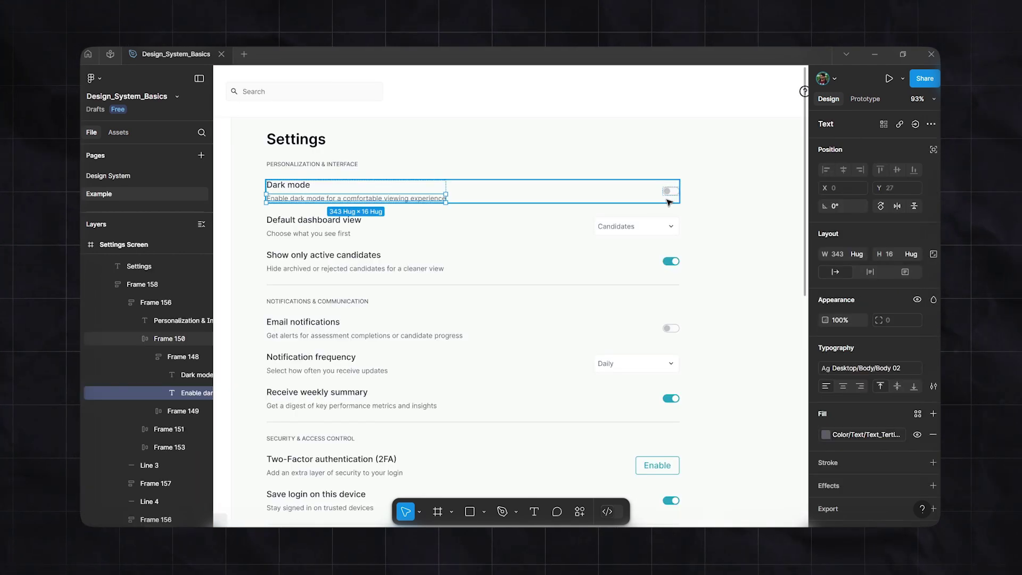
{"action": "left_click", "coordinate": [615, 274]}
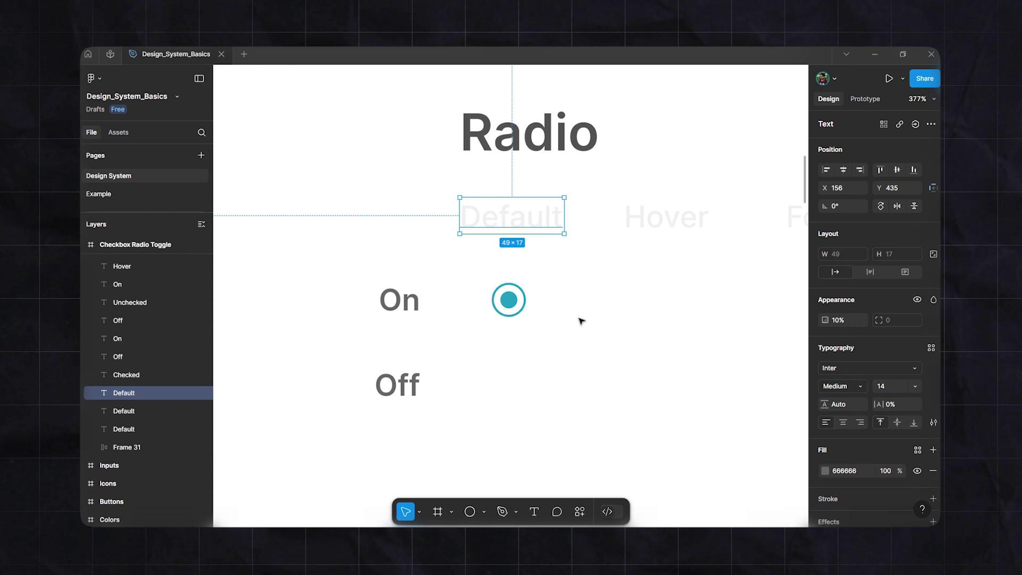
- Restore the Radio section's Default label to full opacity and apply P500 as the fill of the On toggle
{"action": "key", "text": "0"}
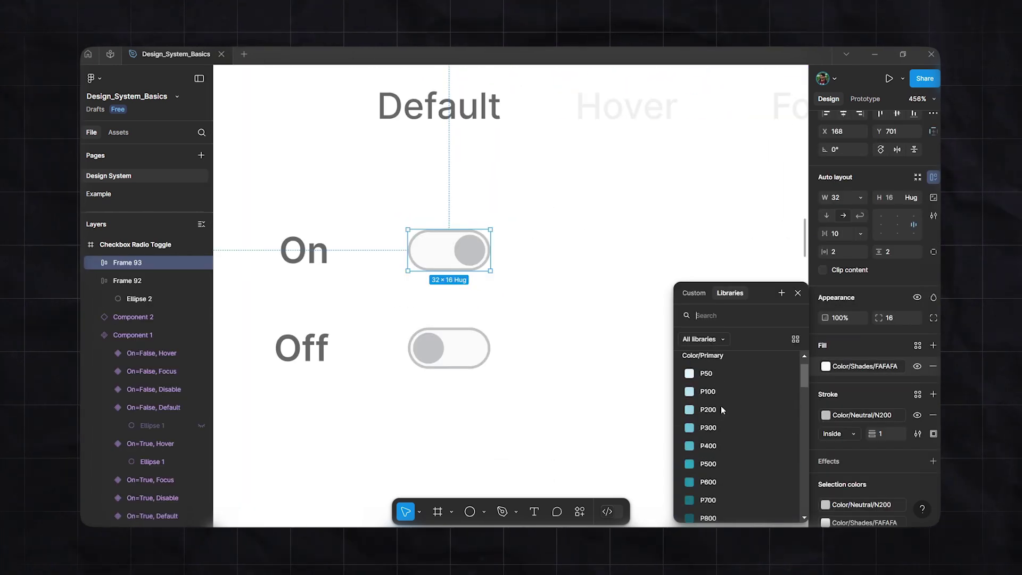
{"action": "left_click", "coordinate": [708, 464]}
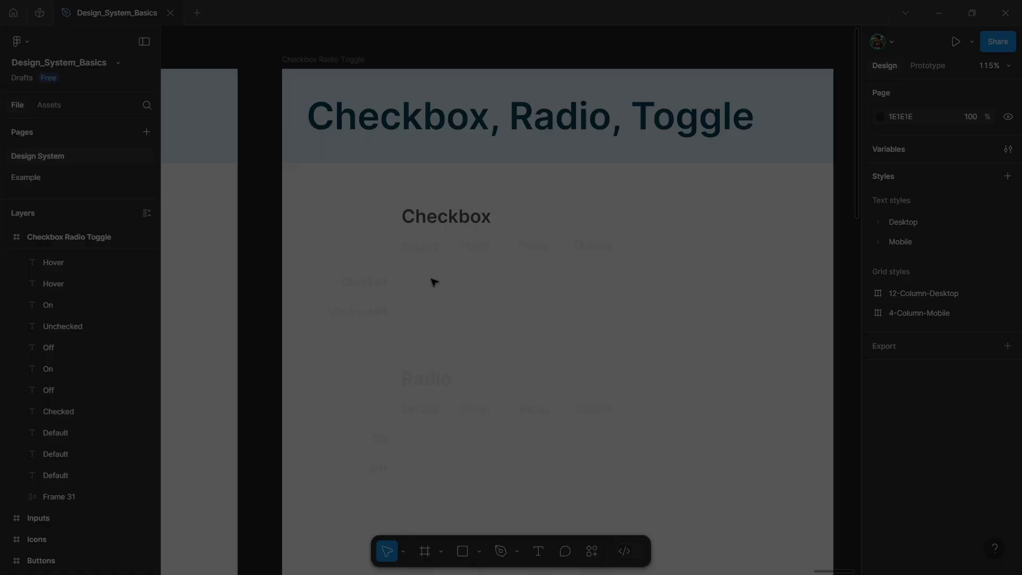
- Set the opacity of the Checked and Unchecked row labels in the Checkbox section to 100%
{"action": "scroll", "coordinate": [434, 281], "scroll_direction": "up", "scroll_amount": 3}
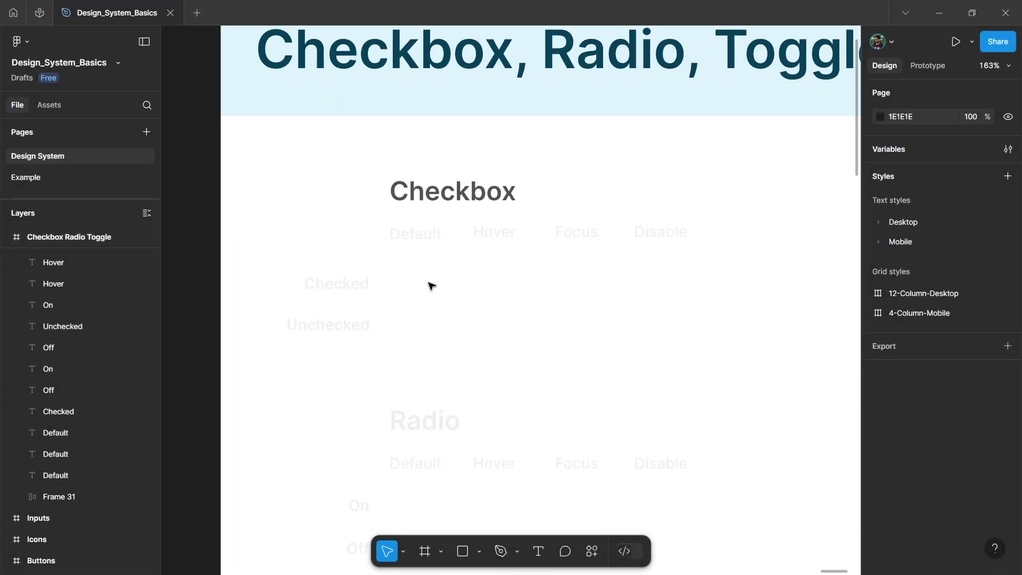
{"action": "left_click", "coordinate": [349, 285]}
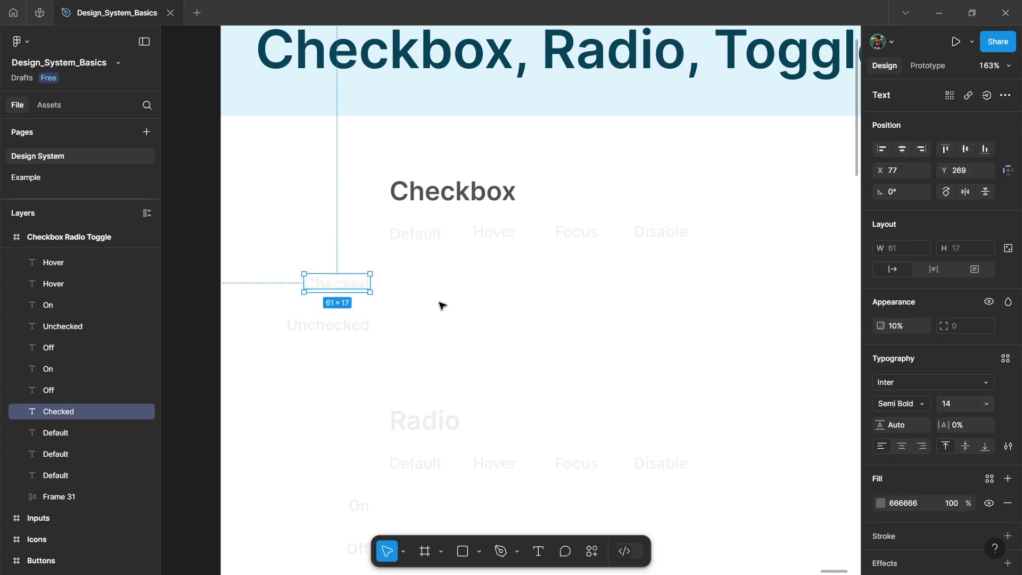
{"action": "scroll", "coordinate": [396, 299], "scroll_direction": "up", "scroll_amount": 3}
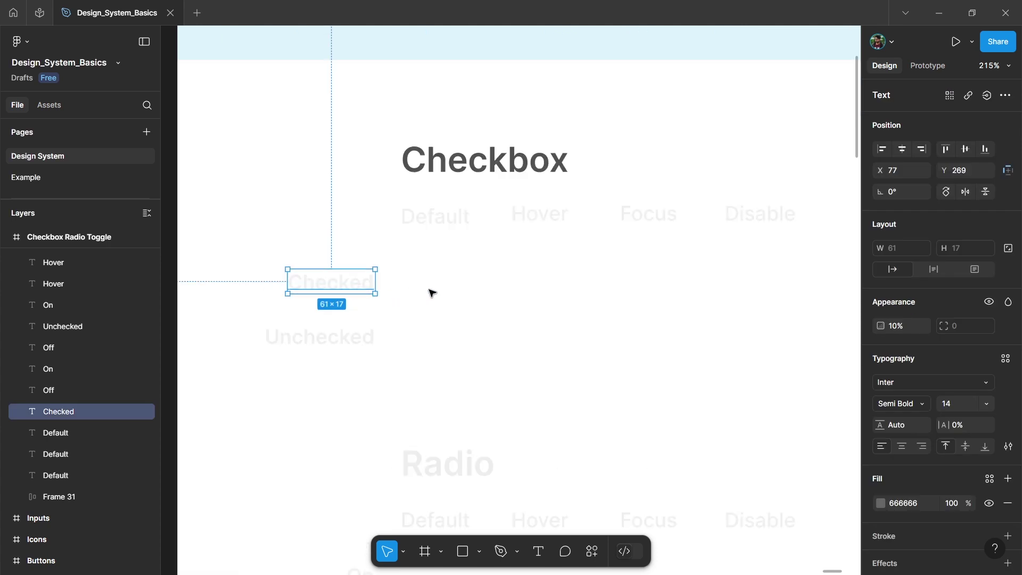
{"action": "key", "text": "0"}
{"action": "left_click", "coordinate": [358, 338]}
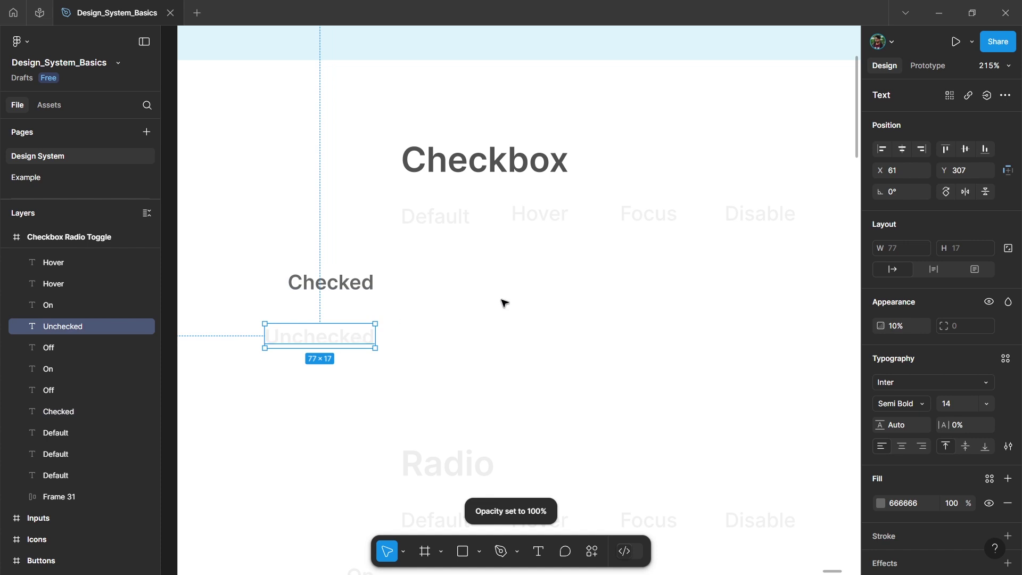
{"action": "key", "text": "0"}
{"action": "scroll", "coordinate": [434, 285], "scroll_direction": "down", "scroll_amount": 4}
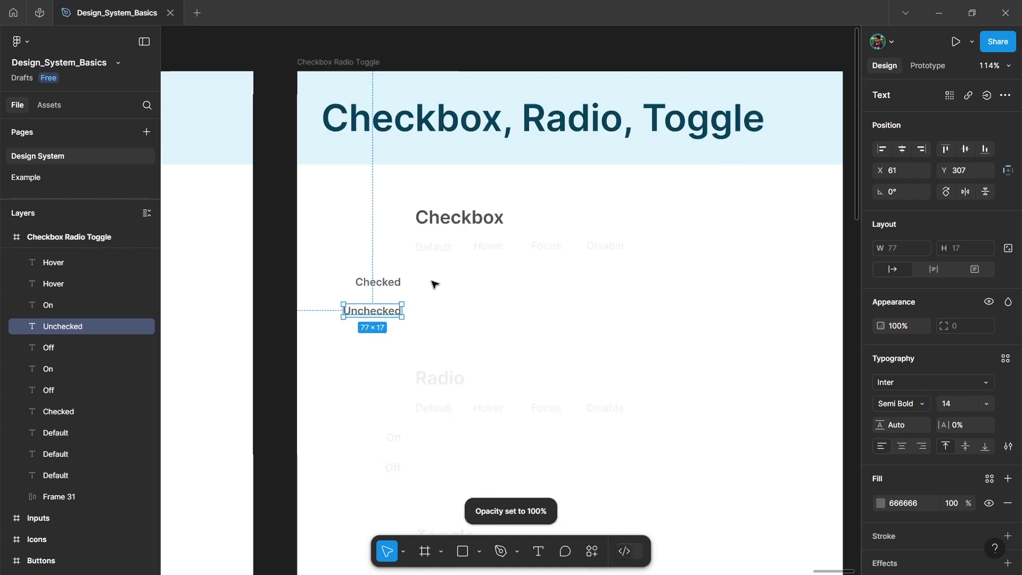
- Set the opacity of the Checkbox section's Default column label to 100%
{"action": "scroll", "coordinate": [434, 285], "scroll_direction": "up", "scroll_amount": 5}
{"action": "left_click", "coordinate": [435, 285]}
{"action": "left_click", "coordinate": [434, 198]}
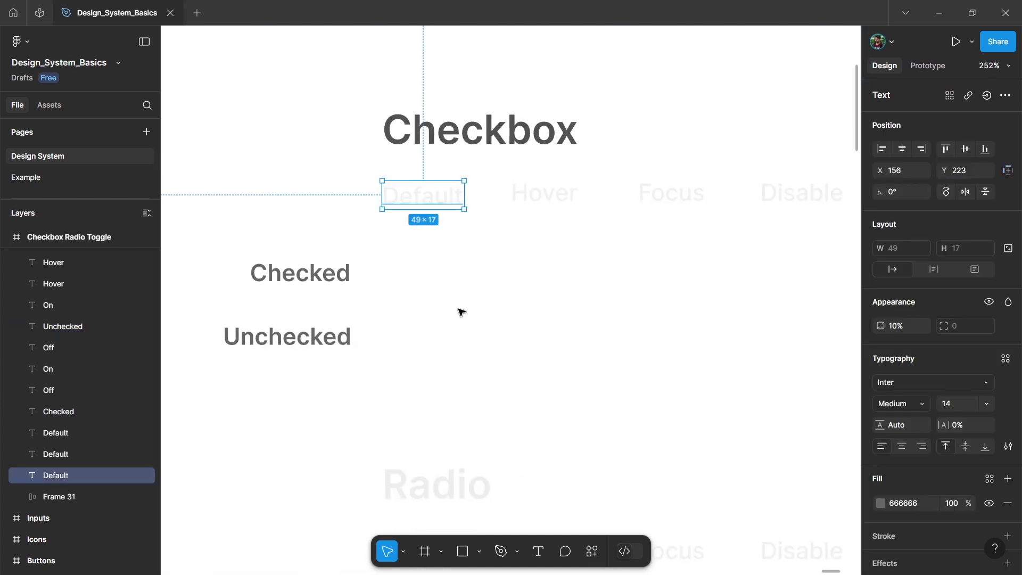
{"action": "key", "text": "0"}
{"action": "left_click", "coordinate": [445, 296]}
{"action": "scroll", "coordinate": [401, 270], "scroll_direction": "up", "scroll_amount": 1}
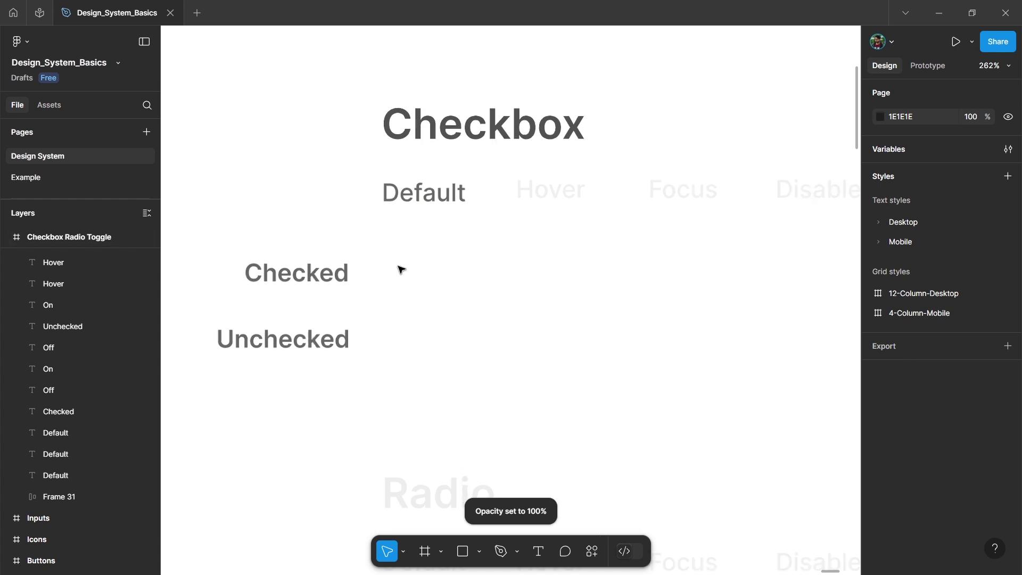
- Place an instance of the check icon in the Checked row beneath the Default label
{"action": "scroll", "coordinate": [402, 270], "scroll_direction": "right", "scroll_amount": 2}
{"action": "left_click", "coordinate": [62, 103]}
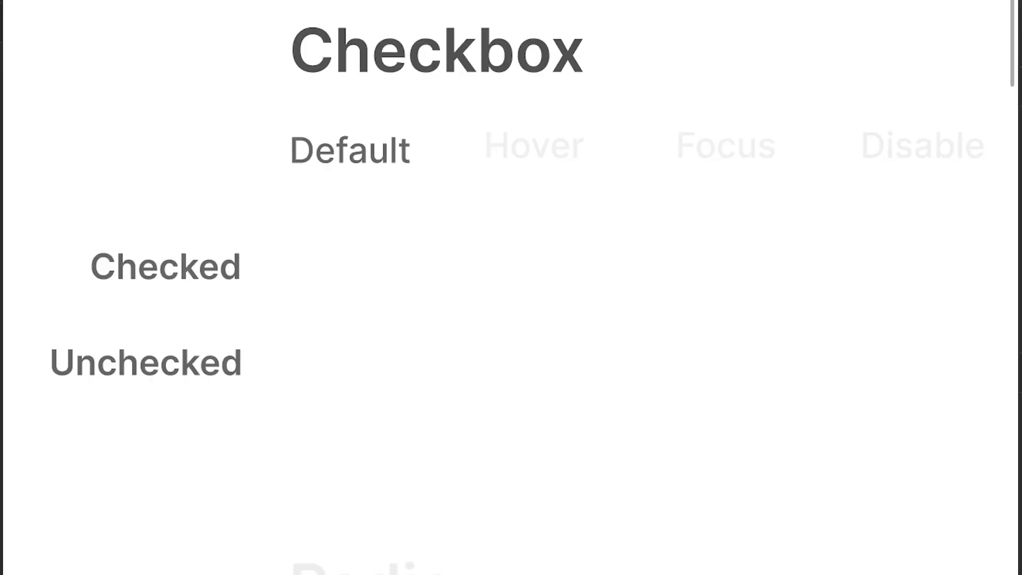
{"action": "left_click_drag", "start_coordinate": [2, 213], "coordinate": [330, 275]}
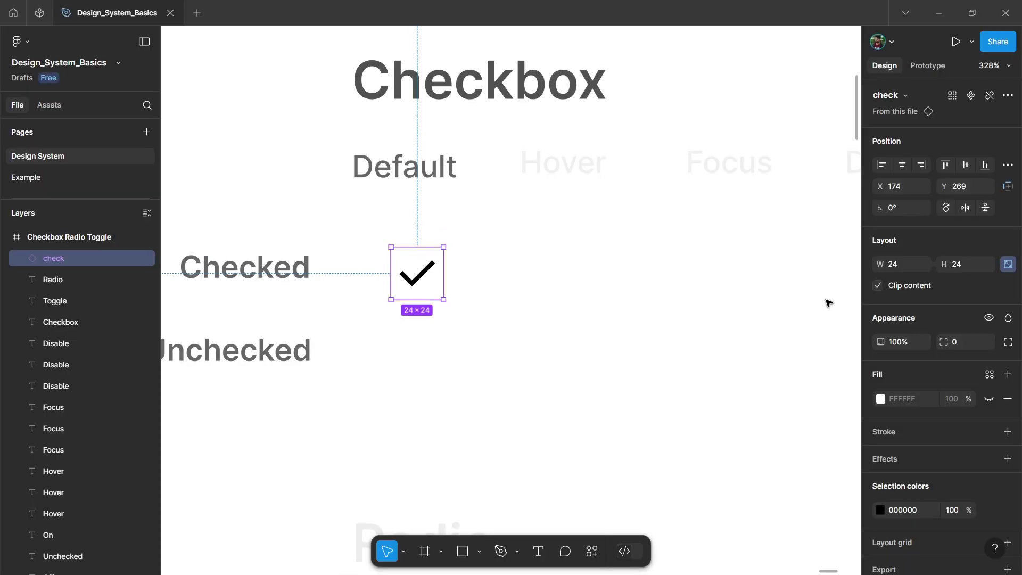
- Scale the check icon proportionally to 16 × 16
{"action": "key", "text": "k"}
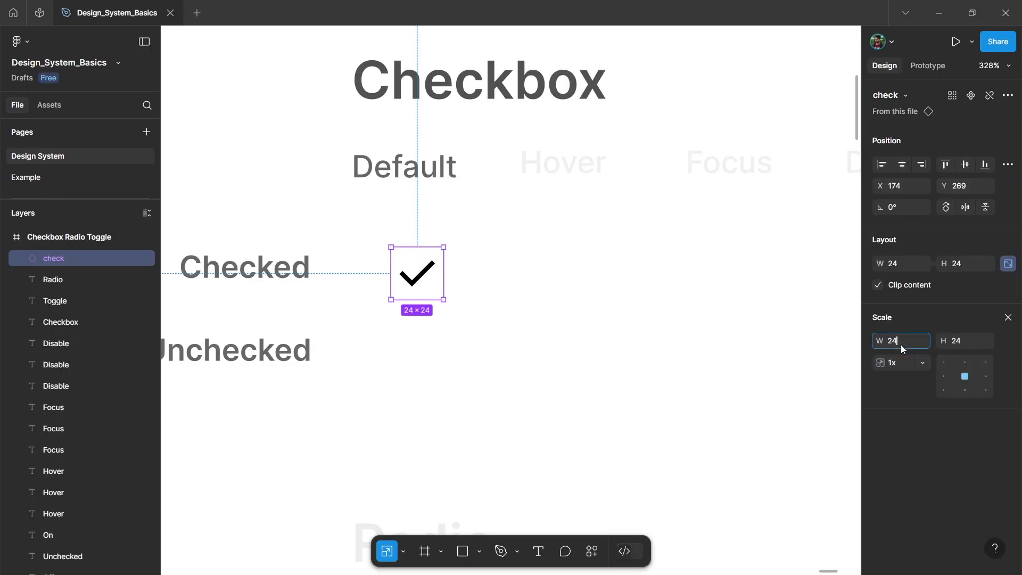
{"action": "left_click", "coordinate": [901, 345]}
{"action": "type", "text": "16"}
{"action": "key", "text": "Return"}
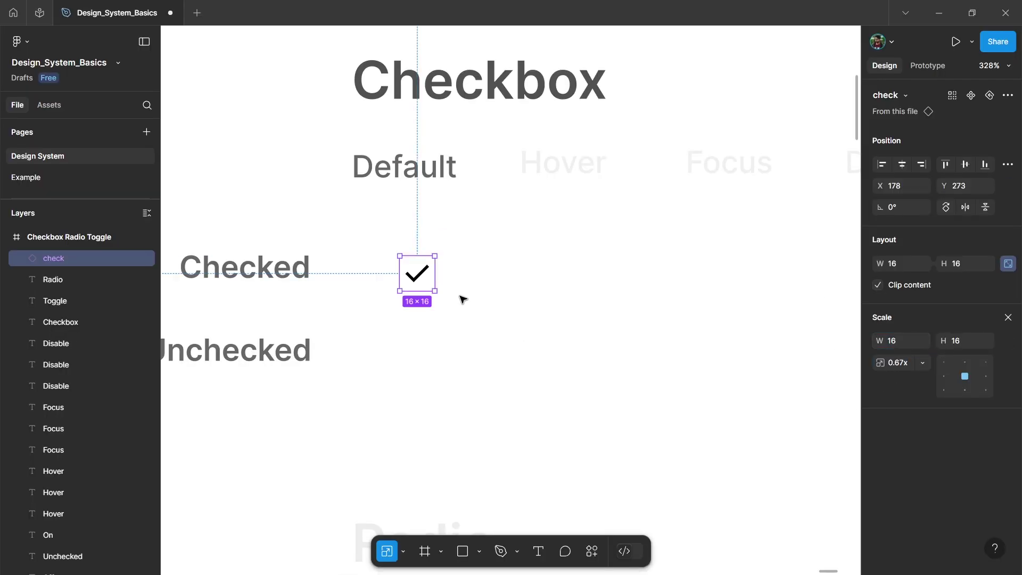
{"action": "left_click", "coordinate": [392, 283]}
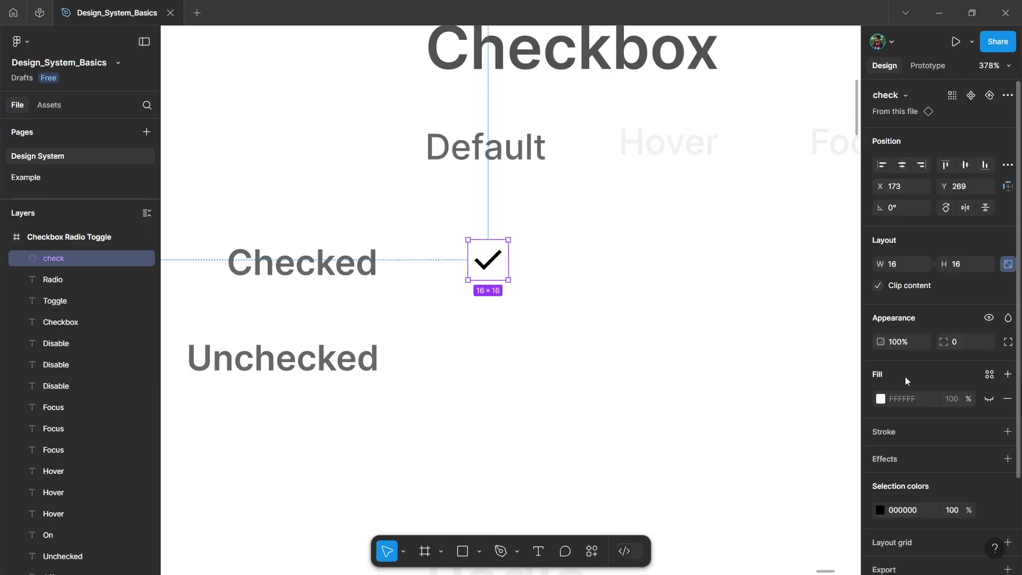
- Show the check icon's hidden background fill and apply the Color/Primary/P500 variable to it
{"action": "scroll", "coordinate": [906, 377], "scroll_direction": "down", "scroll_amount": 3}
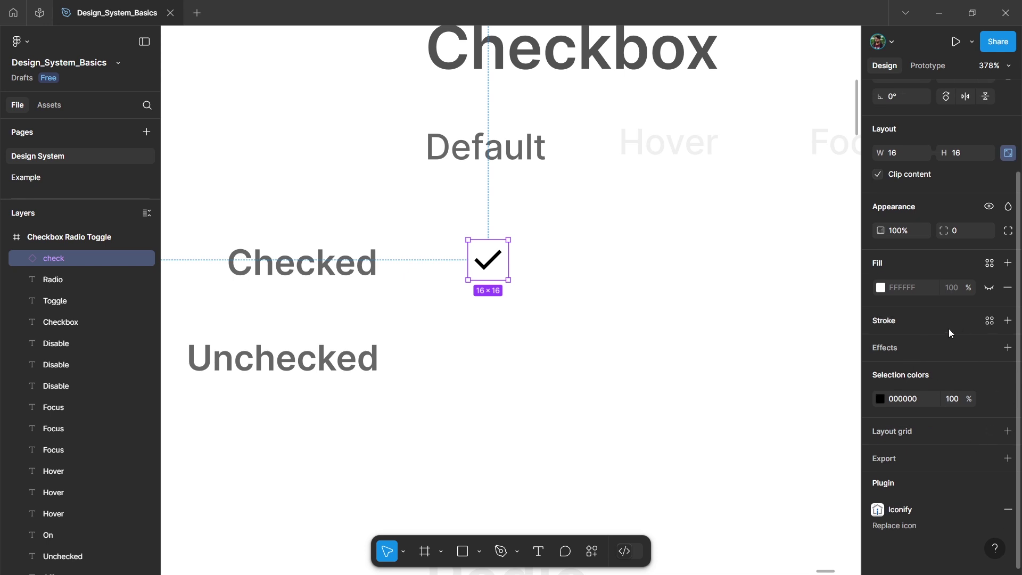
{"action": "left_click", "coordinate": [989, 288]}
{"action": "left_click", "coordinate": [986, 263]}
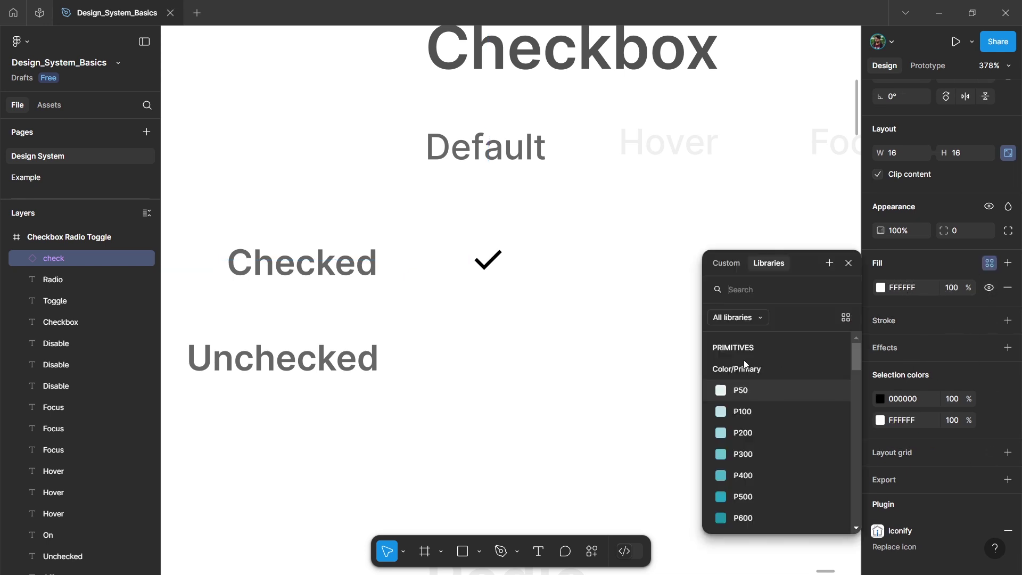
{"action": "left_click", "coordinate": [750, 498]}
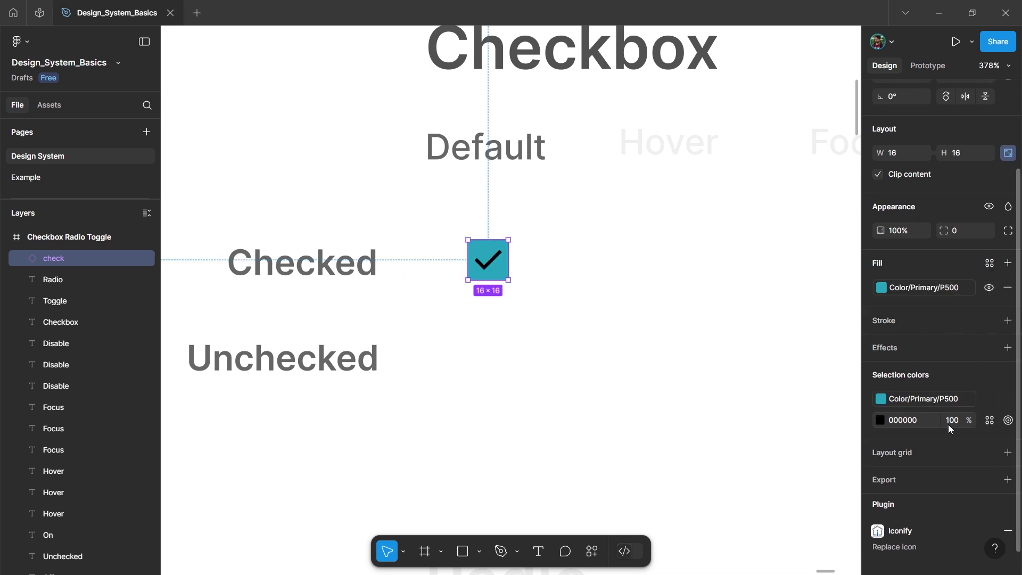
- Recolor the black tick with the Color/Shades/white variable and shift the icon to sit centered under Default
{"action": "left_click", "coordinate": [989, 420]}
{"action": "type", "text": "white"}
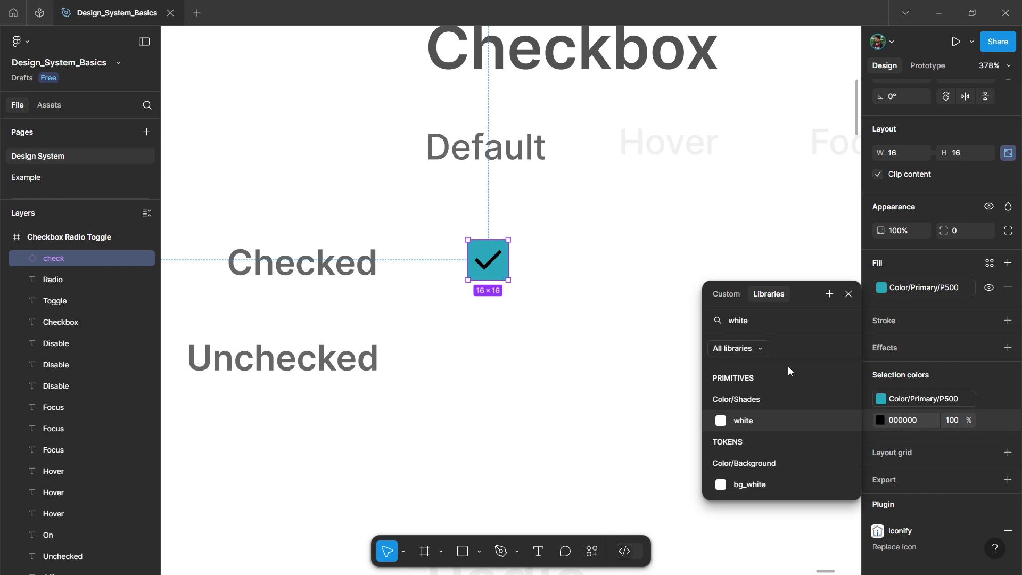
{"action": "left_click", "coordinate": [775, 419]}
{"action": "left_click", "coordinate": [848, 294]}
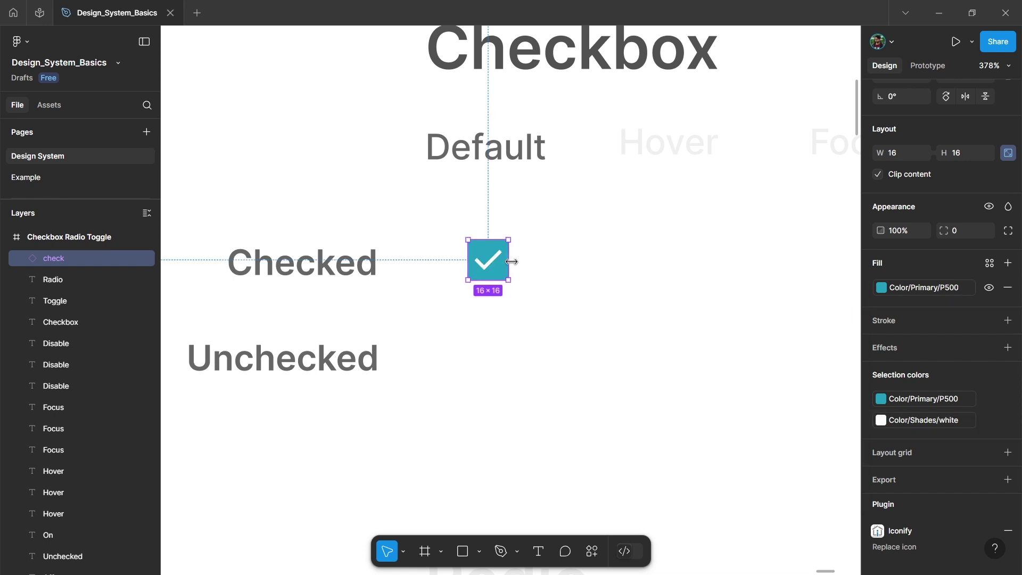
{"action": "left_click_drag", "start_coordinate": [490, 275], "coordinate": [505, 275]}
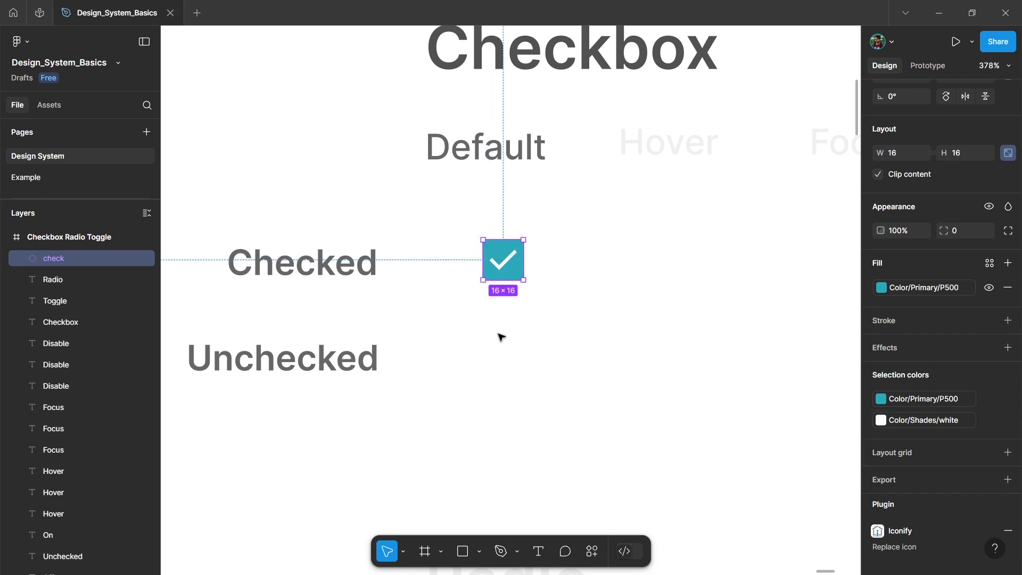
- Wrap the check icon in an auto layout frame with 0 horizontal and vertical padding, and reposition it under Default
{"action": "key", "text": "shift+a"}
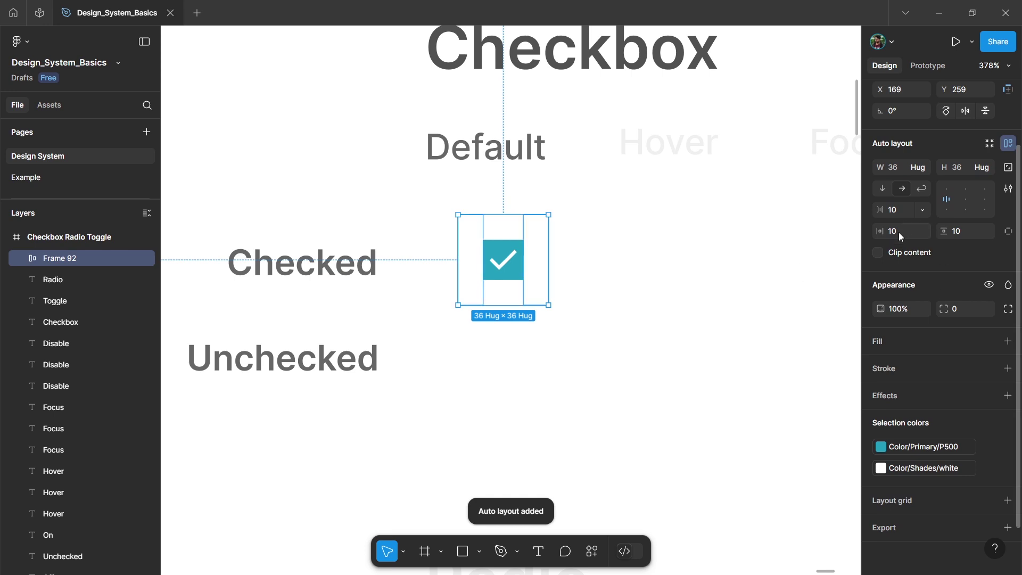
{"action": "type", "text": "0"}
{"action": "left_click", "coordinate": [971, 231]}
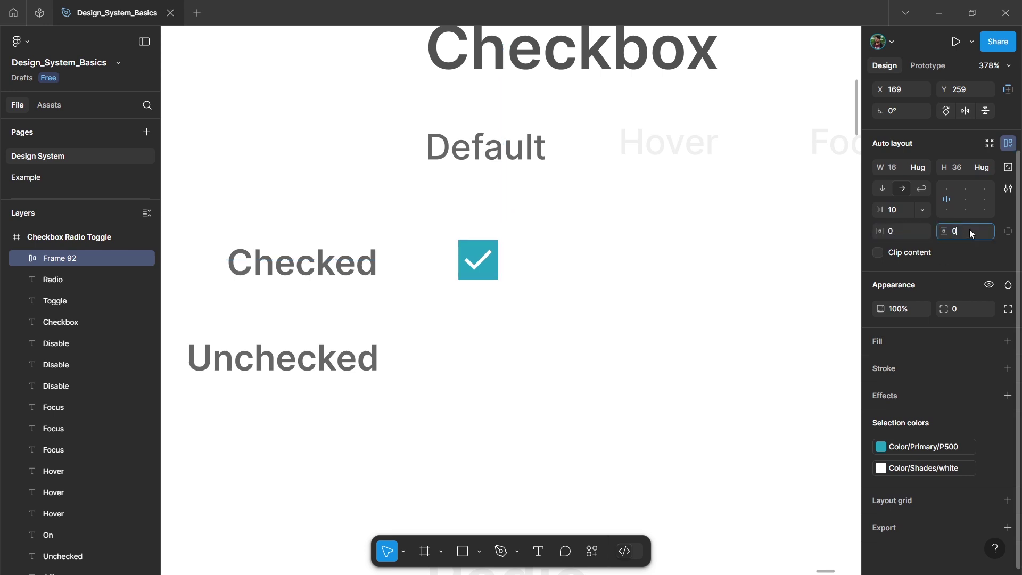
{"action": "type", "text": "0"}
{"action": "key", "text": "Return"}
{"action": "left_click_drag", "start_coordinate": [478, 234], "coordinate": [496, 262]}
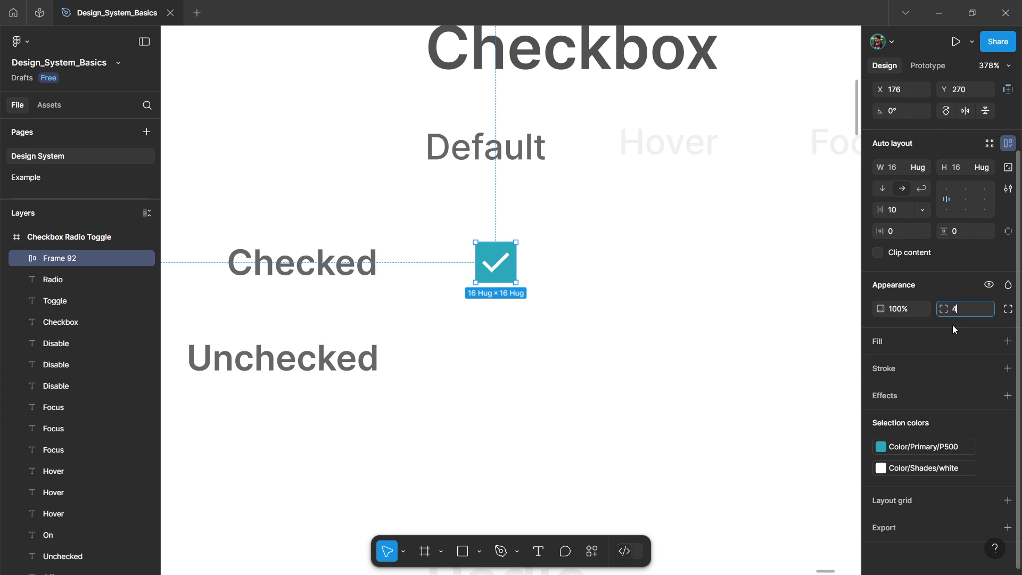
- Give the checkbox frame a corner radius of 4 and clip its content
{"action": "type", "text": "4"}
{"action": "key", "text": "Return"}
{"action": "left_click", "coordinate": [540, 325]}
{"action": "left_click", "coordinate": [497, 276]}
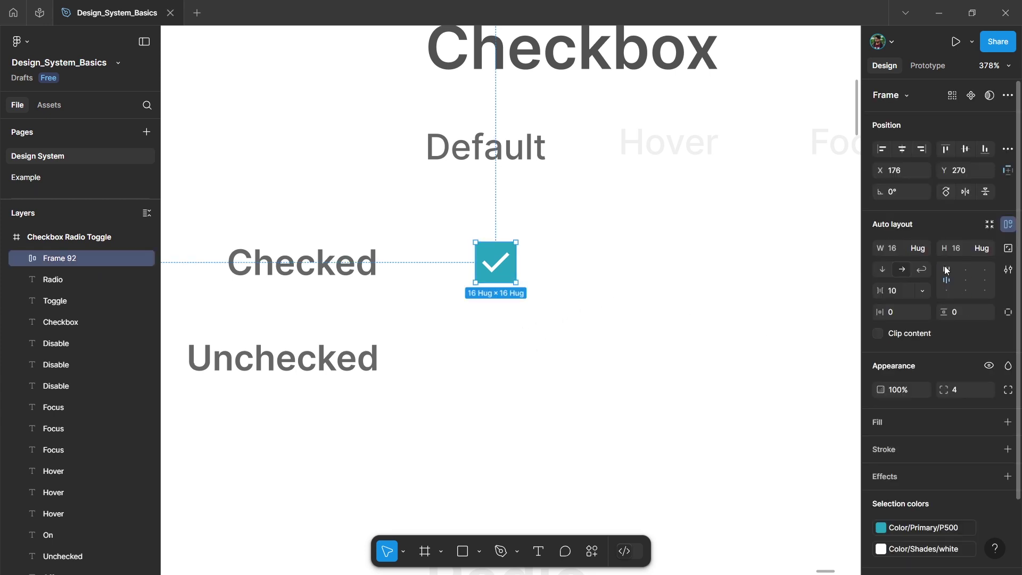
{"action": "left_click", "coordinate": [878, 335]}
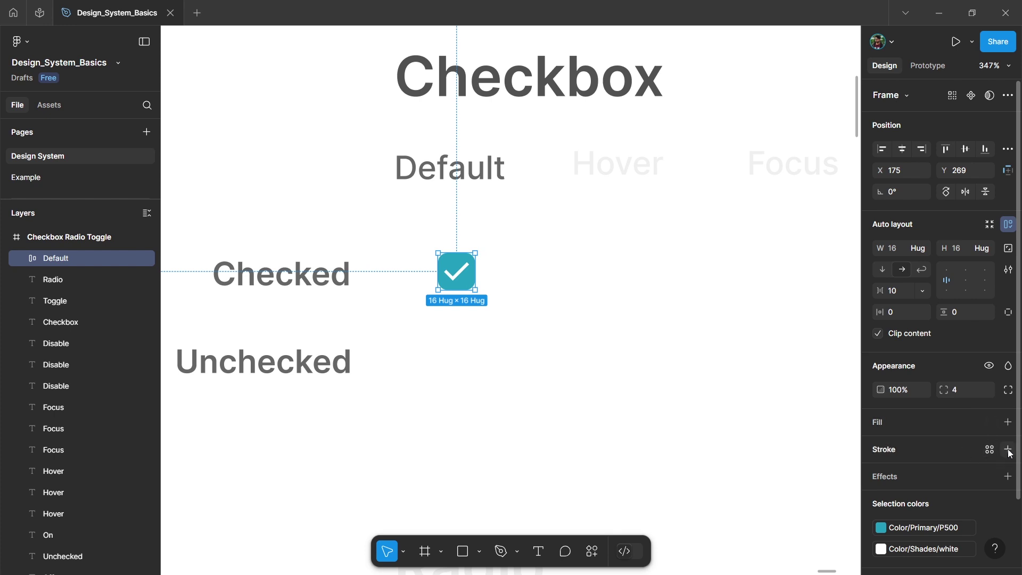
- Add an inside stroke of width 1 to the checkbox frame using the Color/Primary/P500 variable
{"action": "left_click", "coordinate": [1008, 449]}
{"action": "key", "text": "Escape"}
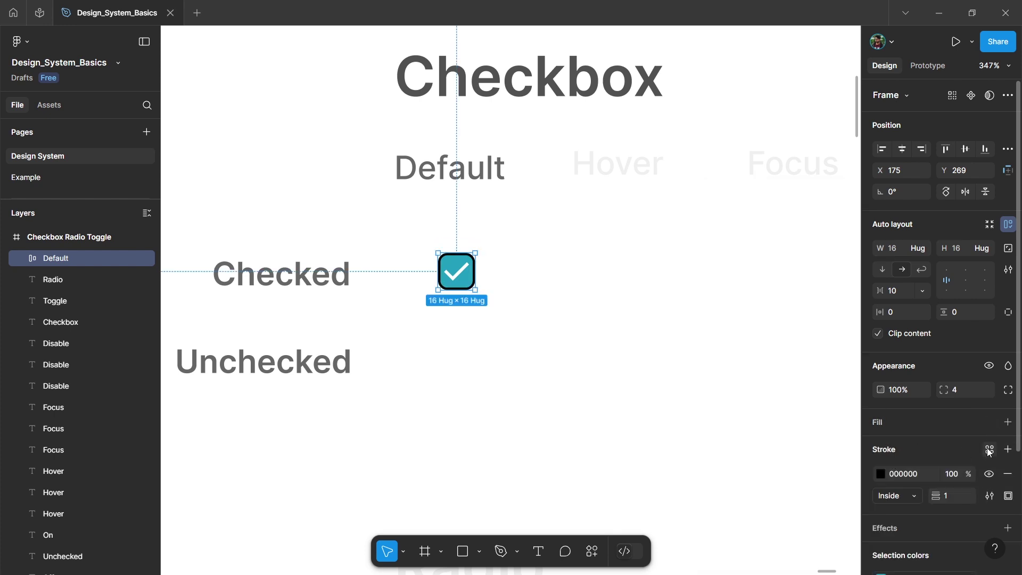
{"action": "left_click", "coordinate": [989, 450]}
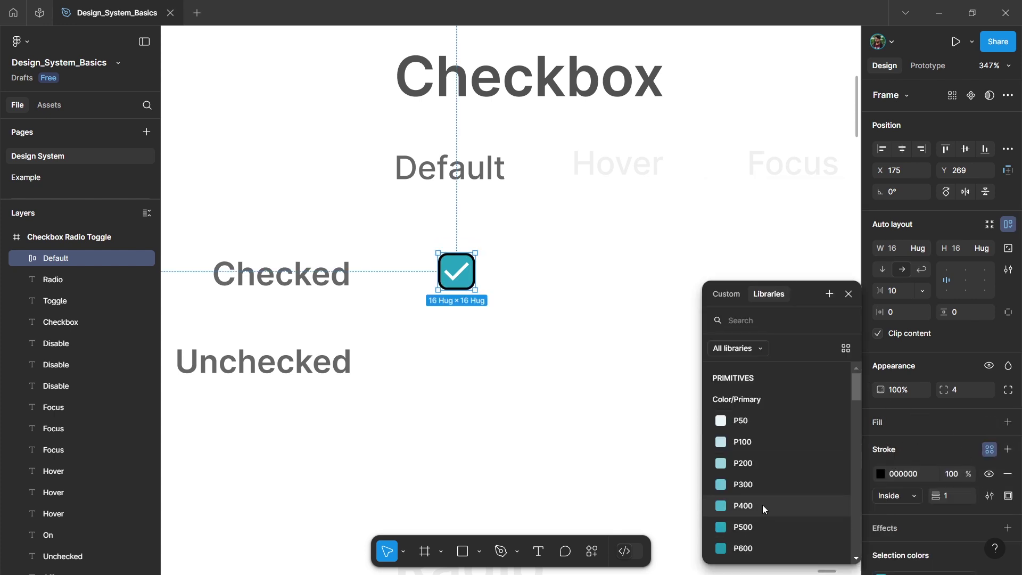
{"action": "left_click", "coordinate": [744, 527]}
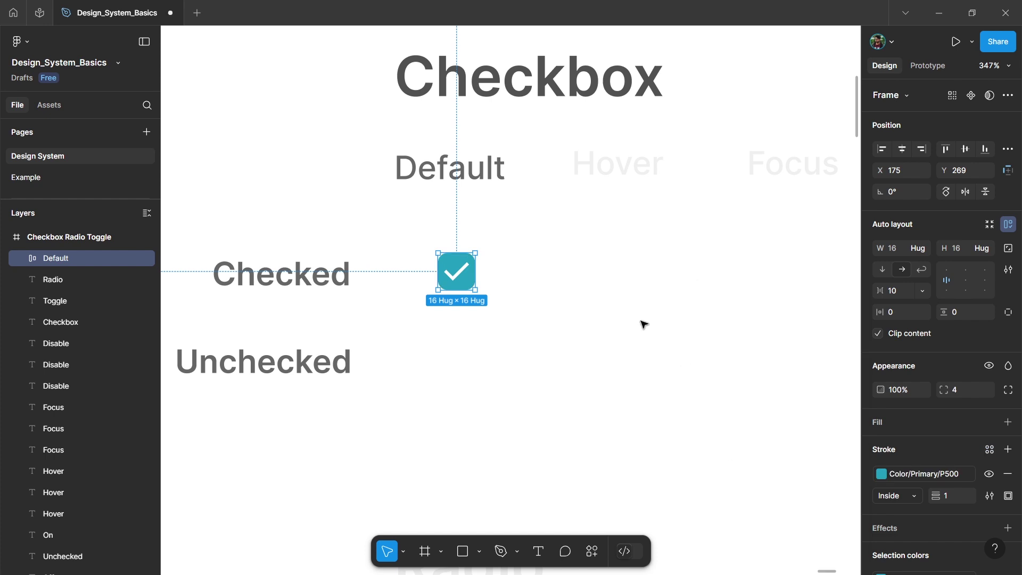
- Duplicate the checked checkbox frame straight down into the Unchecked row
{"action": "left_click", "coordinate": [587, 359]}
{"action": "left_click", "coordinate": [457, 274]}
{"action": "key", "text": "Escape"}
{"action": "left_click_drag", "start_coordinate": [456, 360], "coordinate": [457, 369]}
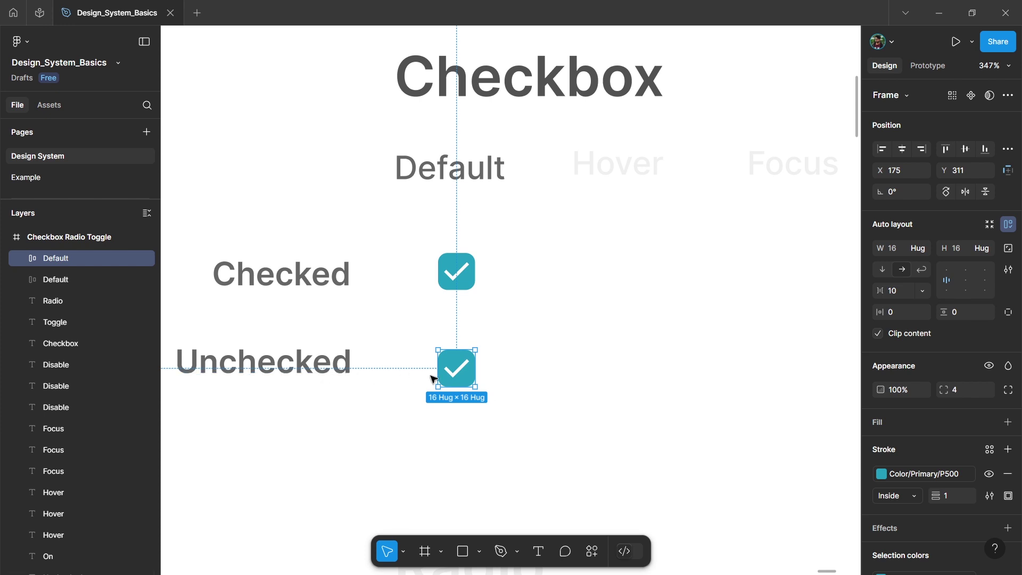
- Hide the check icon in the Unchecked default checkbox and set the checkbox stroke to Color/Neutral/N200
{"action": "left_click", "coordinate": [21, 258]}
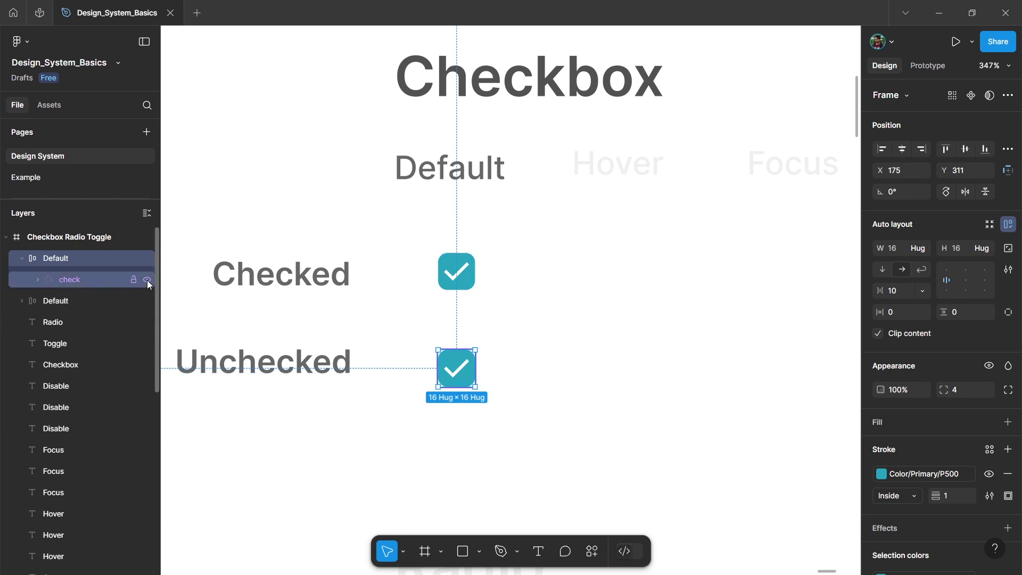
{"action": "left_click", "coordinate": [147, 280]}
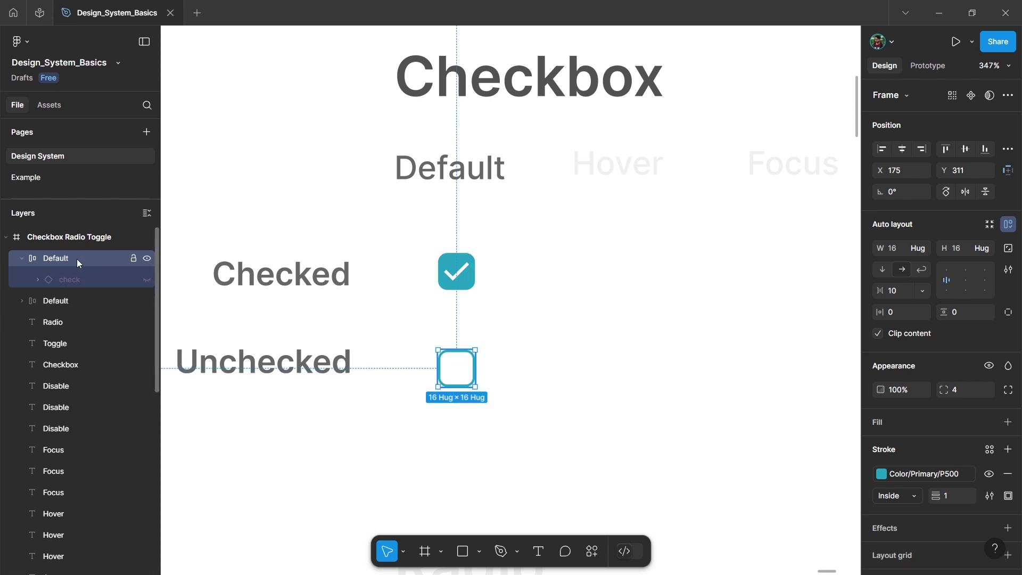
{"action": "left_click", "coordinate": [934, 481]}
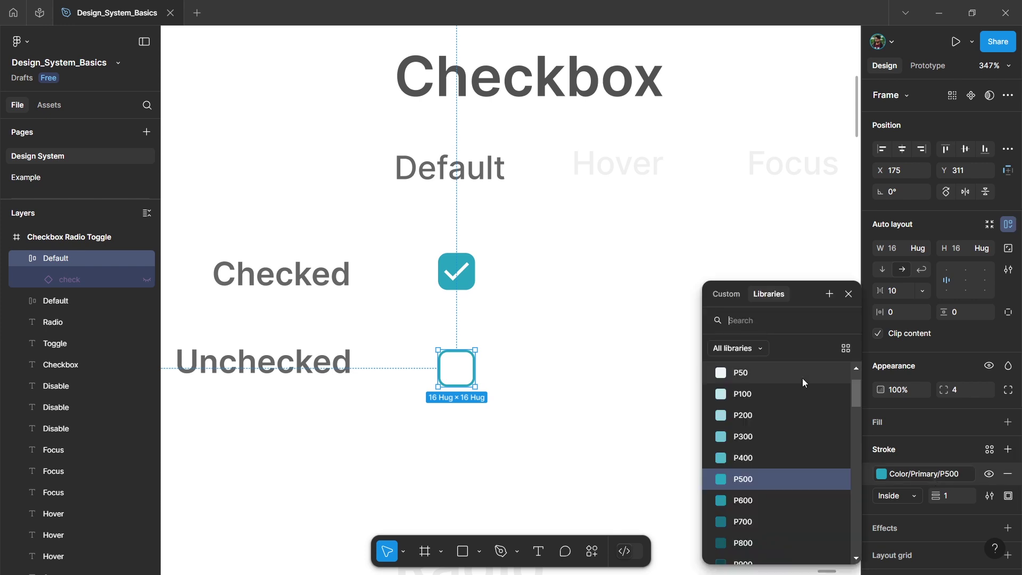
{"action": "type", "text": "n"}
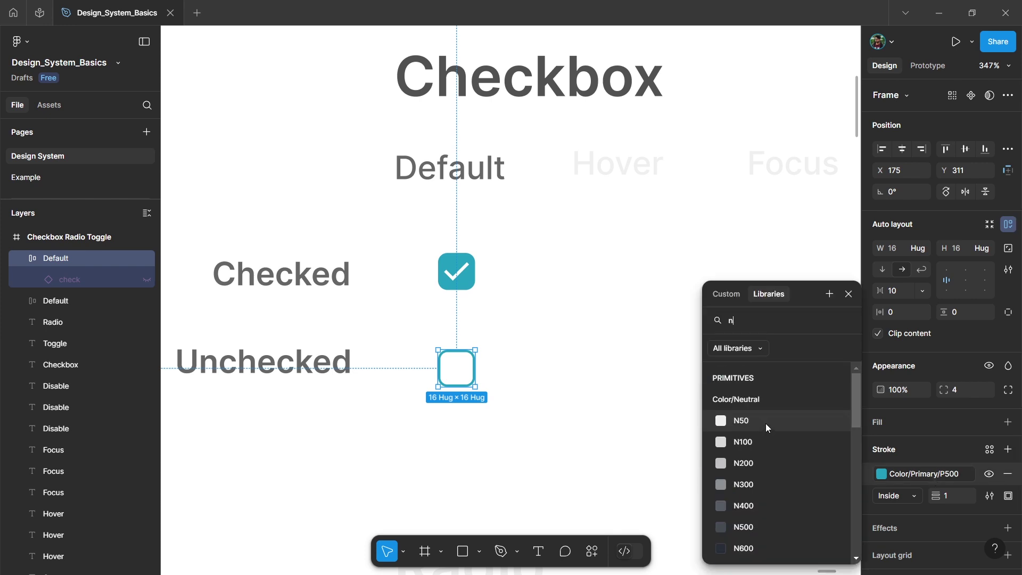
{"action": "type", "text": "eut"}
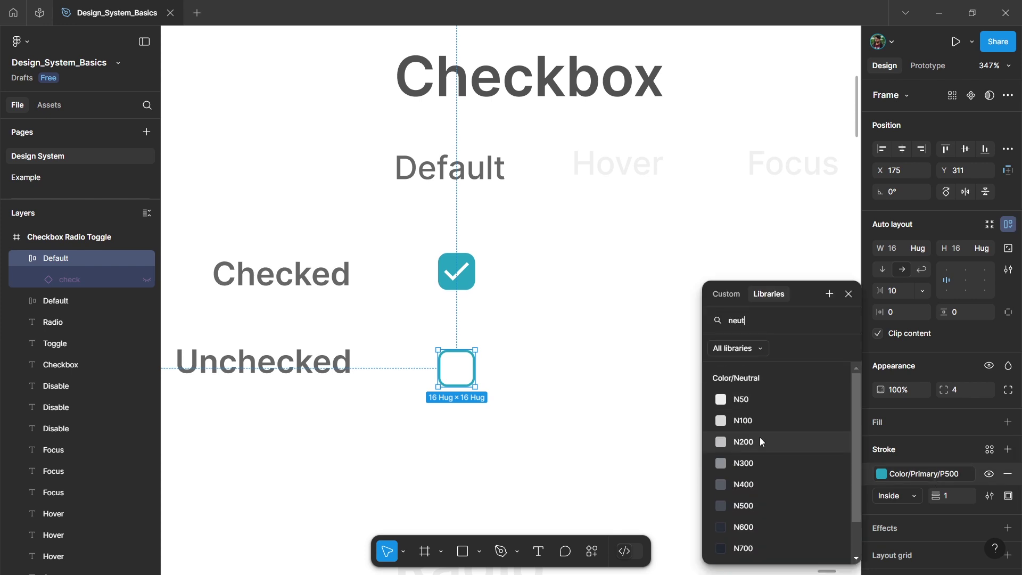
{"action": "left_click", "coordinate": [759, 437]}
{"action": "left_click", "coordinate": [568, 327]}
- Set the opacity of the Checkbox section's Hover heading to 100%
{"action": "scroll", "coordinate": [515, 326], "scroll_direction": "down", "scroll_amount": 5}
{"action": "scroll", "coordinate": [597, 370], "scroll_direction": "up", "scroll_amount": 3}
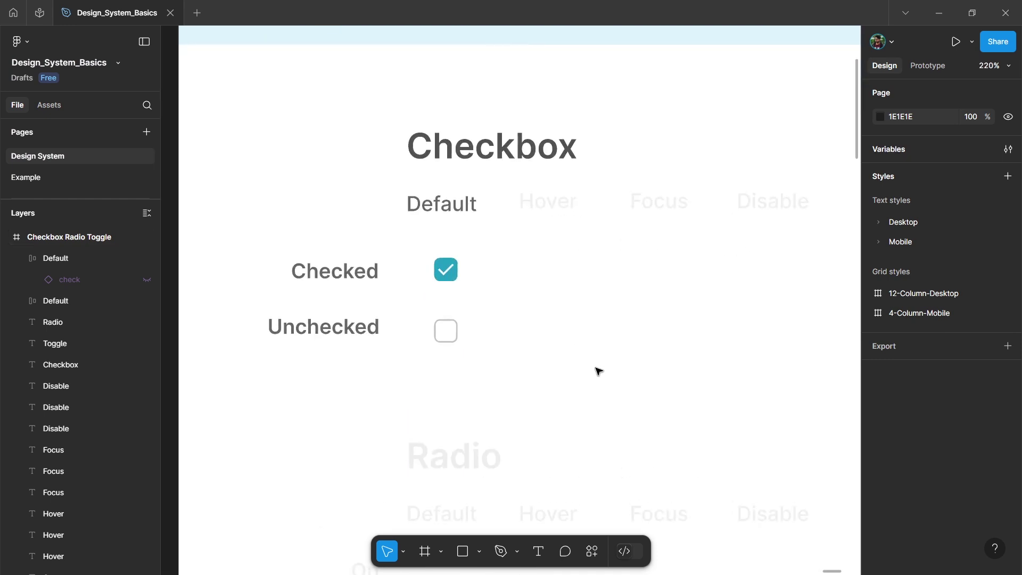
{"action": "scroll", "coordinate": [548, 362], "scroll_direction": "right", "scroll_amount": 3}
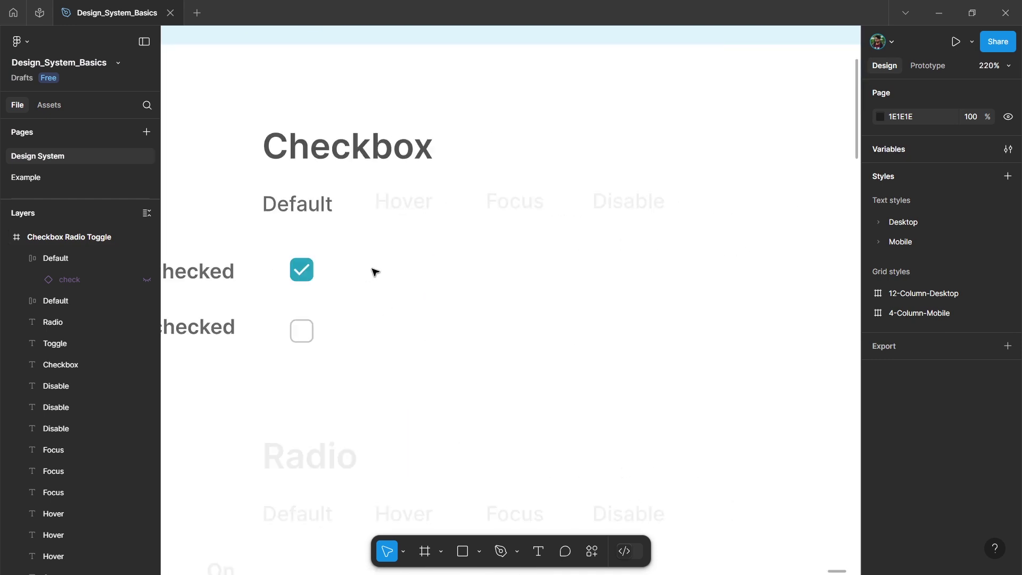
{"action": "scroll", "coordinate": [374, 273], "scroll_direction": "left", "scroll_amount": 2}
{"action": "left_click", "coordinate": [443, 206]}
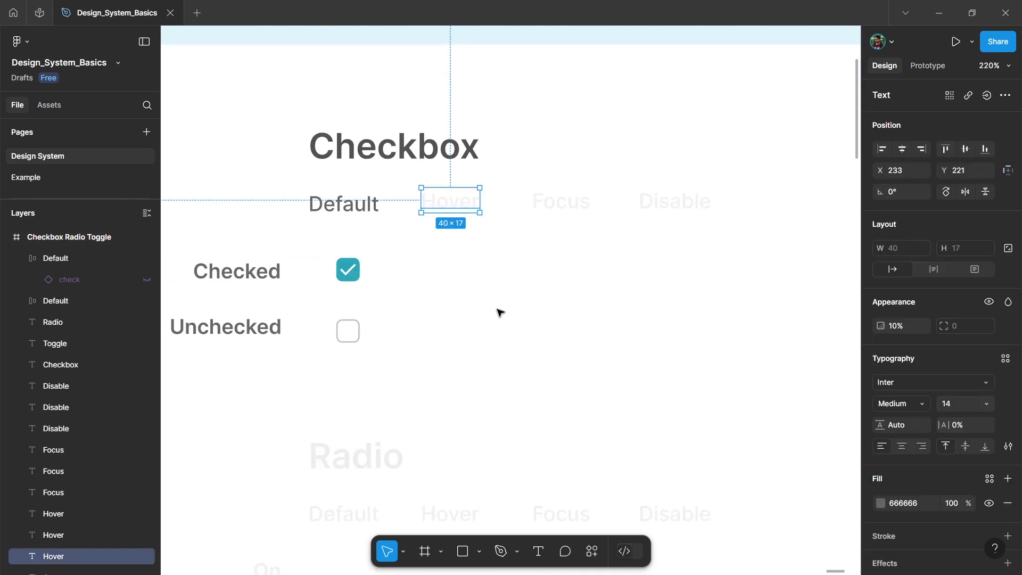
{"action": "key", "text": "0"}
{"action": "left_click", "coordinate": [482, 323]}
- Duplicate the checked and unchecked default checkboxes horizontally into the Hover column
{"action": "left_click_drag", "start_coordinate": [331, 260], "coordinate": [392, 356]}
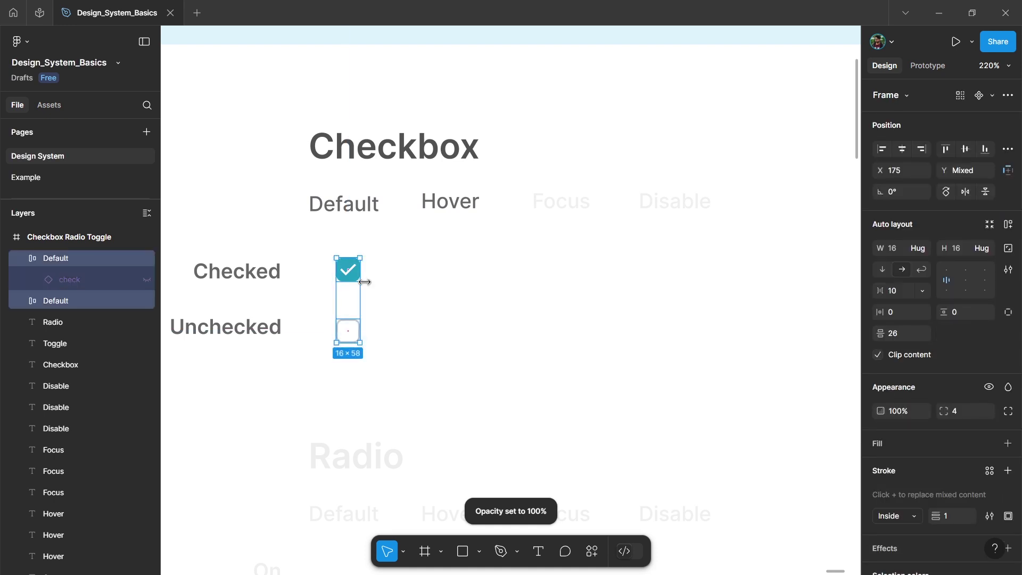
{"action": "left_click_drag", "start_coordinate": [352, 284], "coordinate": [454, 284]}
{"action": "left_click", "coordinate": [498, 325]}
- Recolor the checked Hover checkbox from Color/Primary/P500 to Color/Primary/P300 for both its stroke and icon background
{"action": "scroll", "coordinate": [476, 316], "scroll_direction": "up", "scroll_amount": 3}
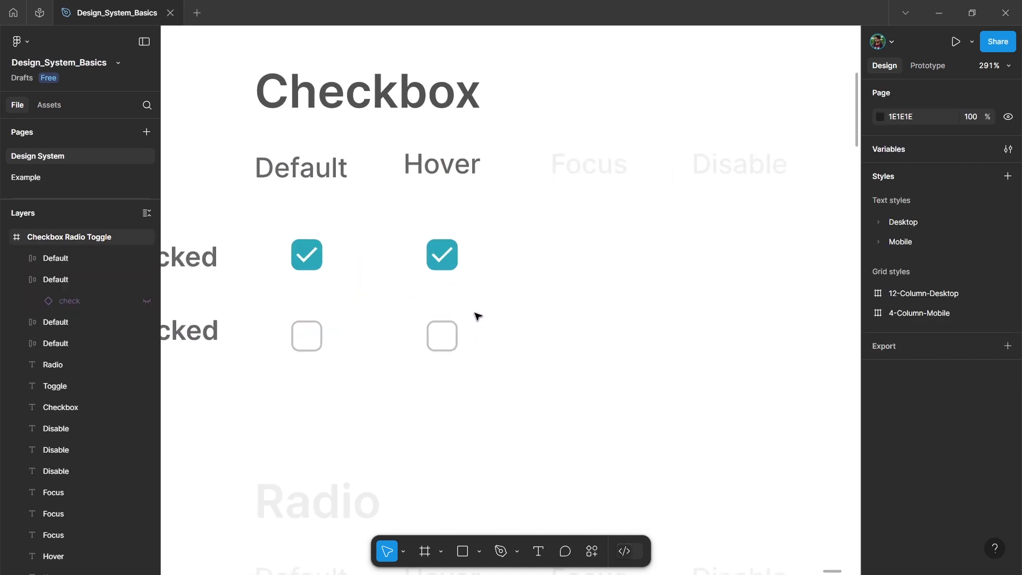
{"action": "left_click", "coordinate": [452, 263]}
{"action": "scroll", "coordinate": [921, 344], "scroll_direction": "down", "scroll_amount": 4}
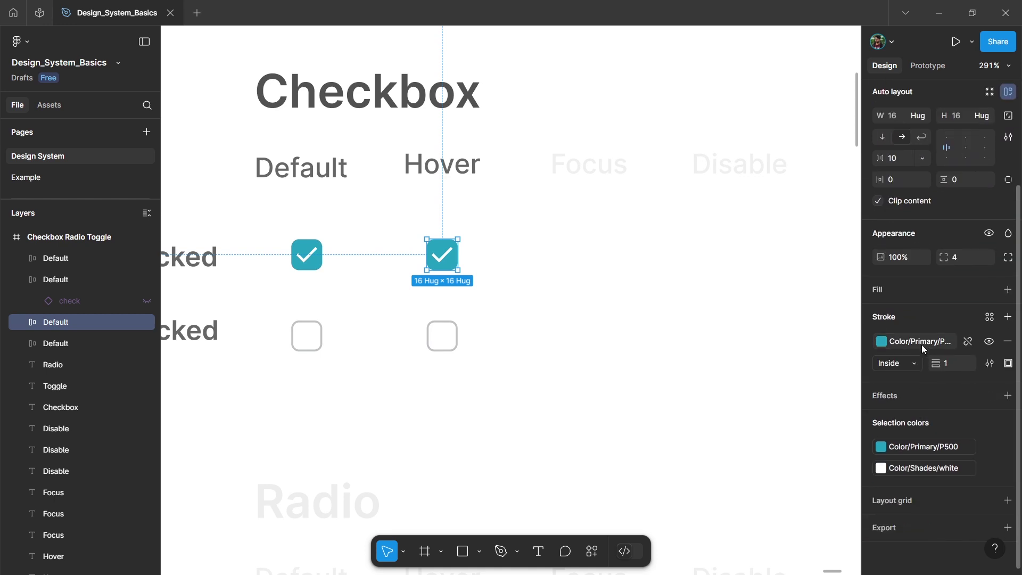
{"action": "left_click", "coordinate": [917, 446]}
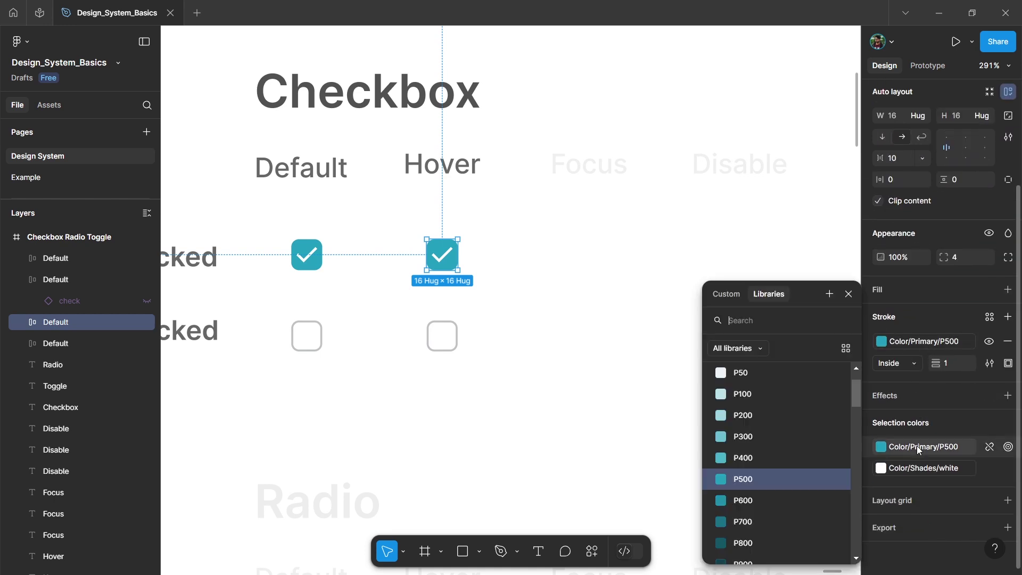
{"action": "left_click", "coordinate": [751, 438]}
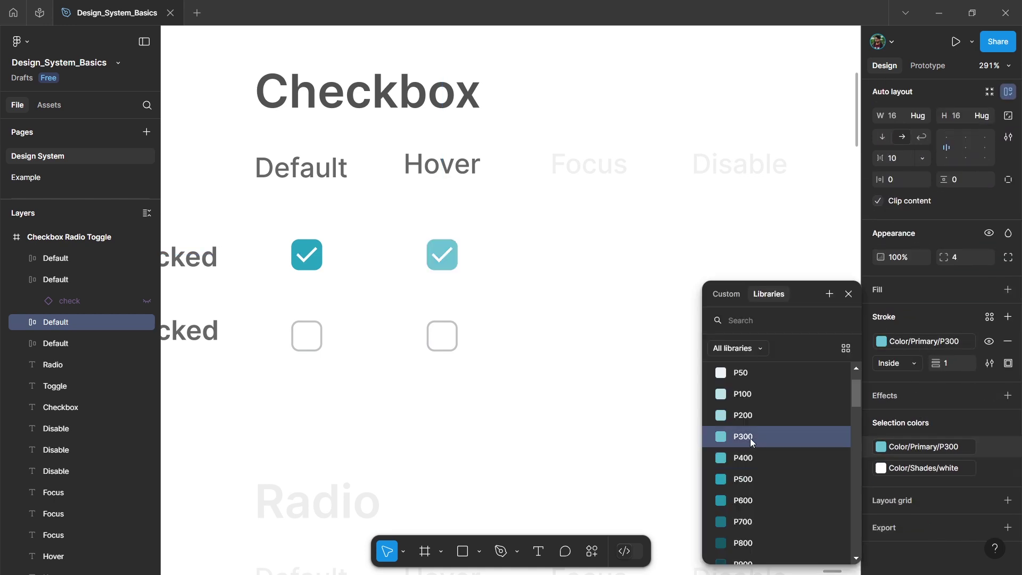
- Set the stroke of the unchecked Hover checkbox to Color/Primary/P300
{"action": "left_click", "coordinate": [441, 344]}
{"action": "left_click", "coordinate": [918, 419]}
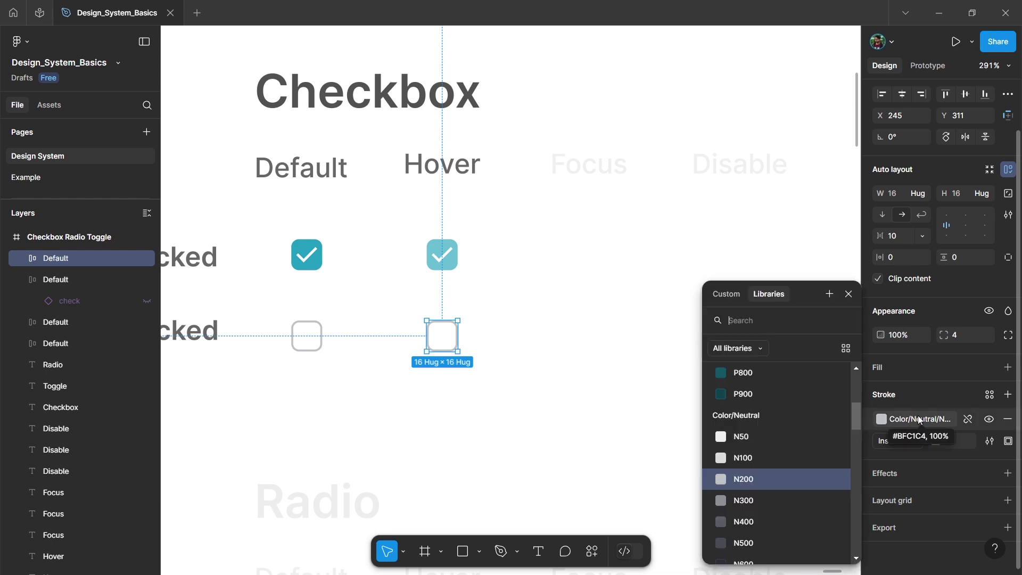
{"action": "left_click", "coordinate": [759, 471]}
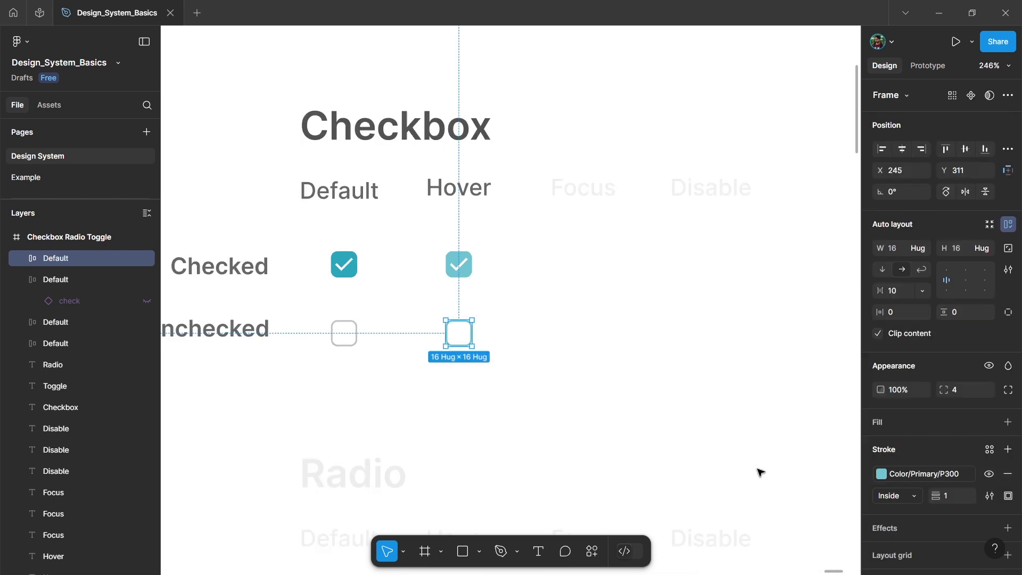
- Set the Checkbox section's Focus heading to 100% opacity and duplicate the two default checkboxes into the column below it
{"action": "left_click", "coordinate": [544, 336]}
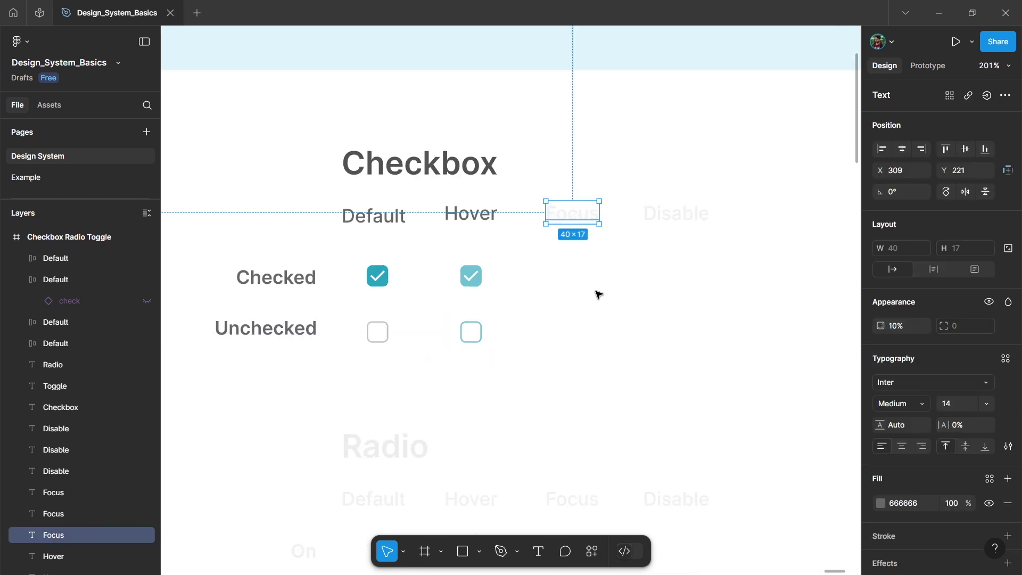
{"action": "key", "text": "0"}
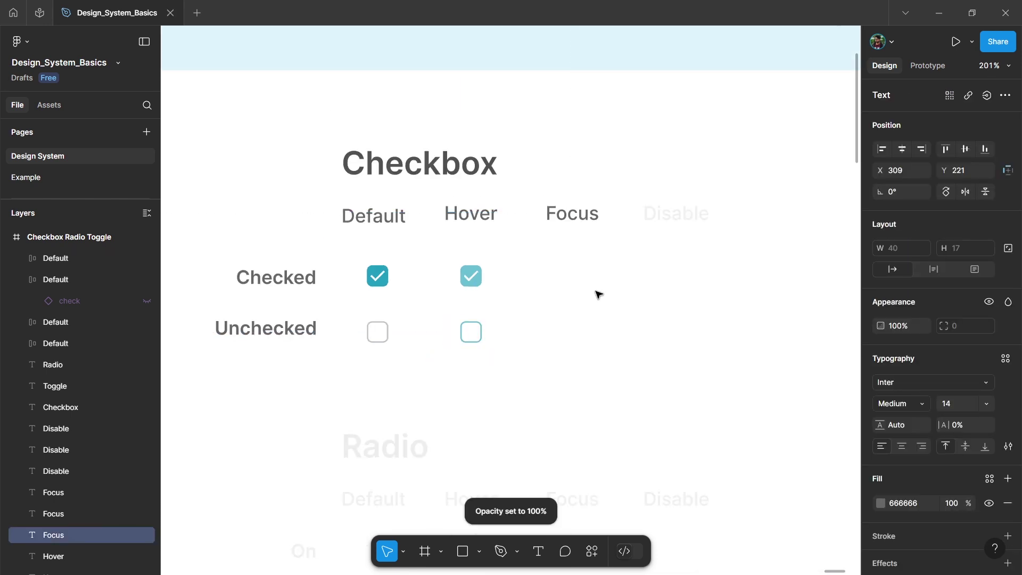
{"action": "left_click_drag", "start_coordinate": [359, 258], "coordinate": [411, 352]}
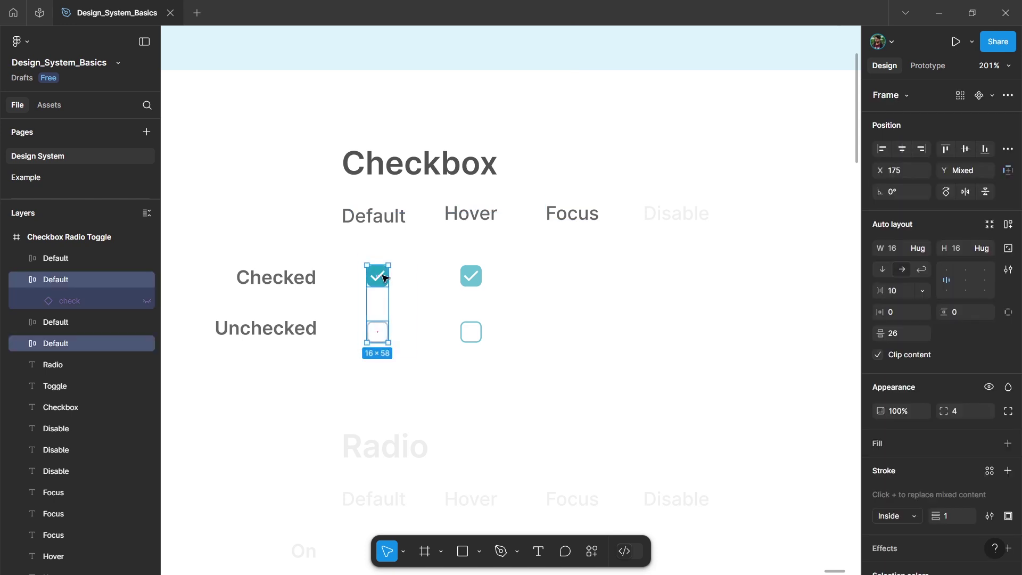
{"action": "left_click_drag", "start_coordinate": [385, 284], "coordinate": [578, 278]}
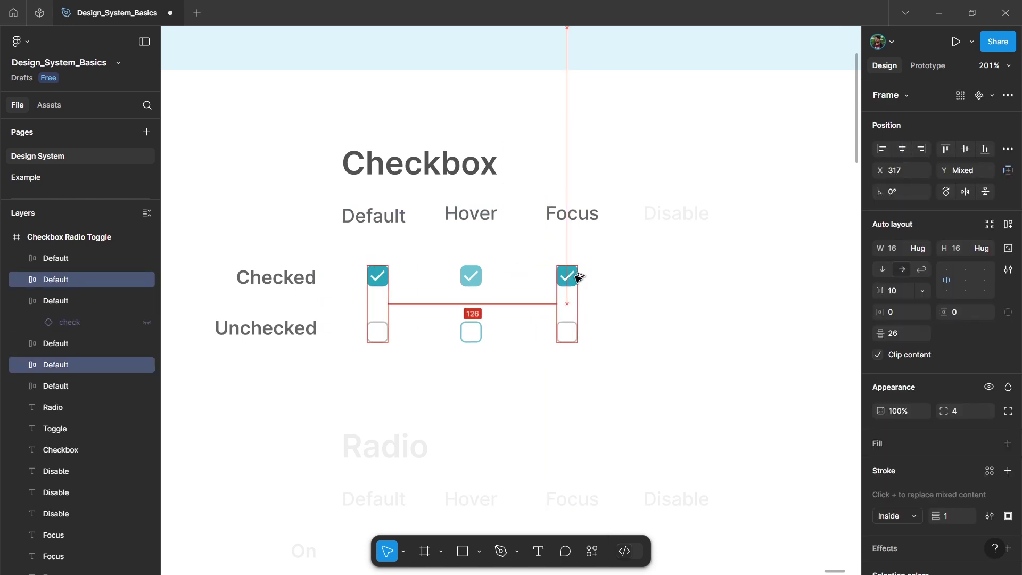
{"action": "left_click_drag", "start_coordinate": [574, 279], "coordinate": [573, 279]}
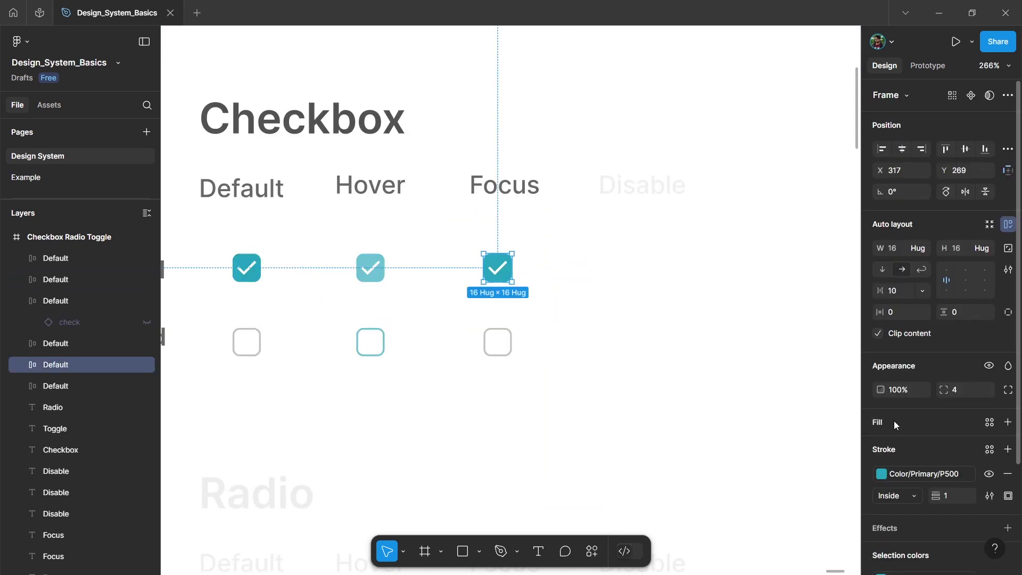
- Set only the stroke of the checked Focus checkbox to Color/Primary/P900
{"action": "scroll", "coordinate": [890, 407], "scroll_direction": "down", "scroll_amount": 3}
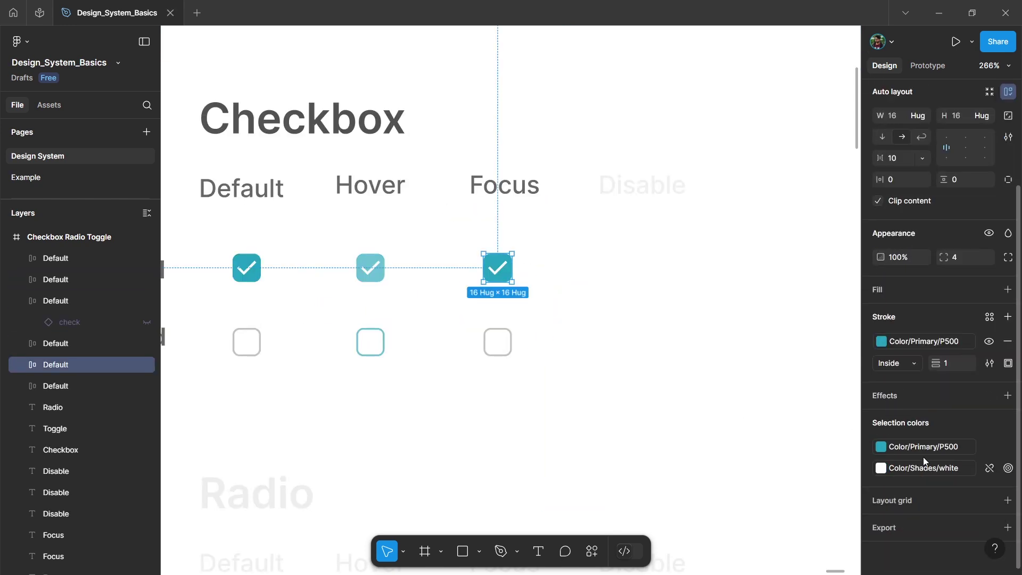
{"action": "left_click", "coordinate": [907, 341]}
{"action": "scroll", "coordinate": [794, 452], "scroll_direction": "down", "scroll_amount": 4}
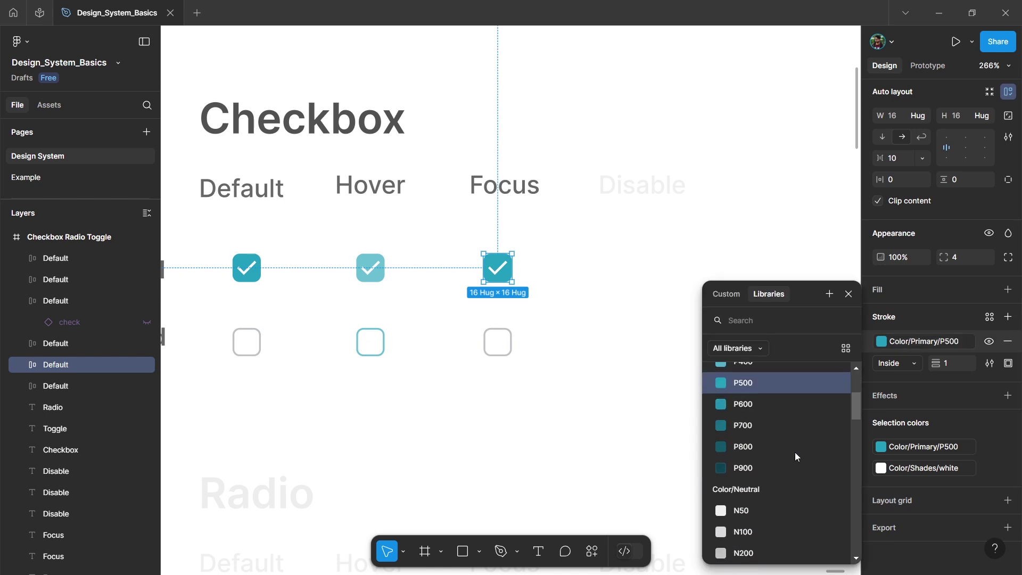
{"action": "left_click", "coordinate": [748, 436]}
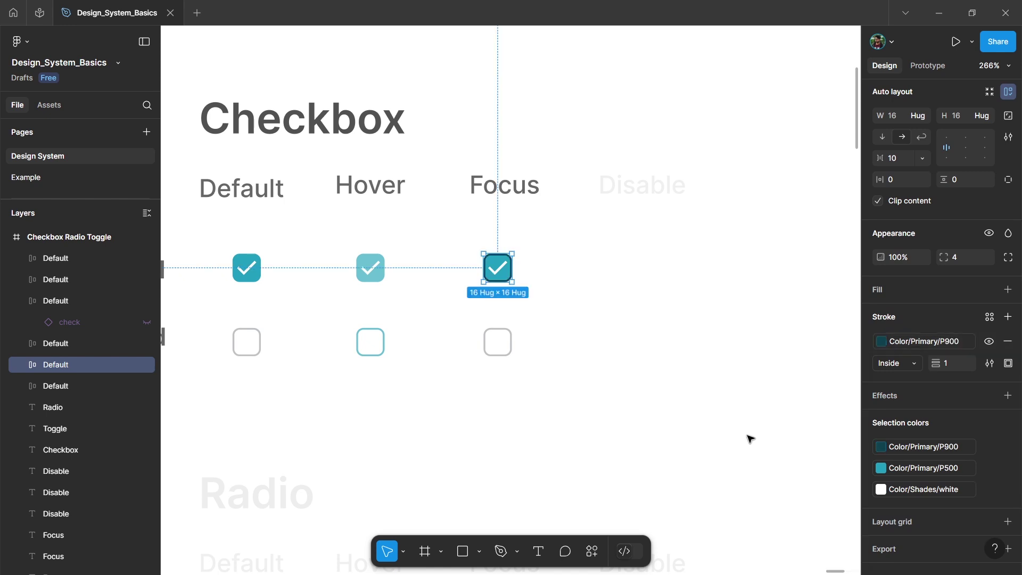
- Set the stroke of the unchecked Focus checkbox to P900 from the primary colors
{"action": "left_click", "coordinate": [498, 343]}
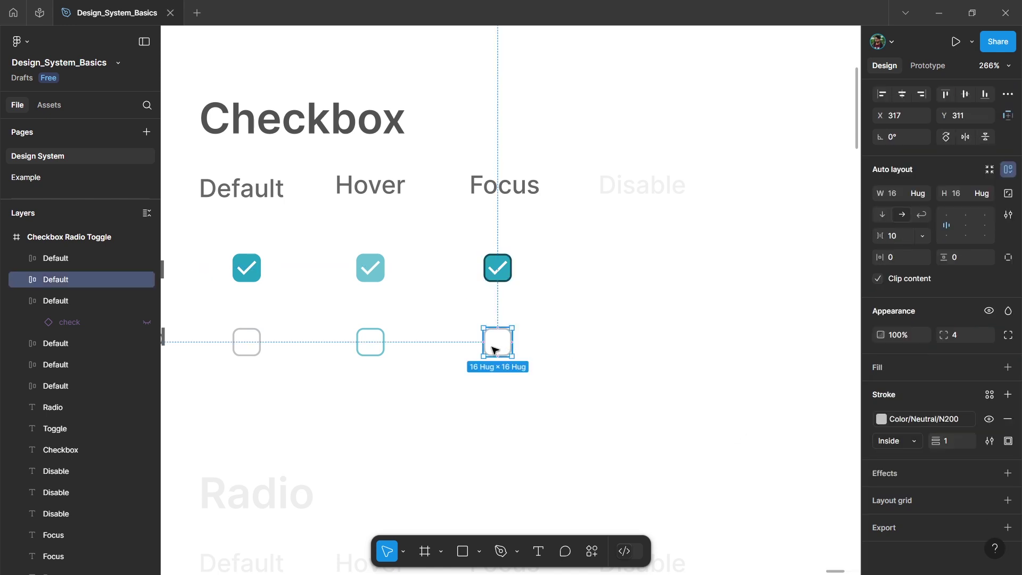
{"action": "left_click", "coordinate": [920, 420]}
{"action": "scroll", "coordinate": [774, 471], "scroll_direction": "up", "scroll_amount": 2}
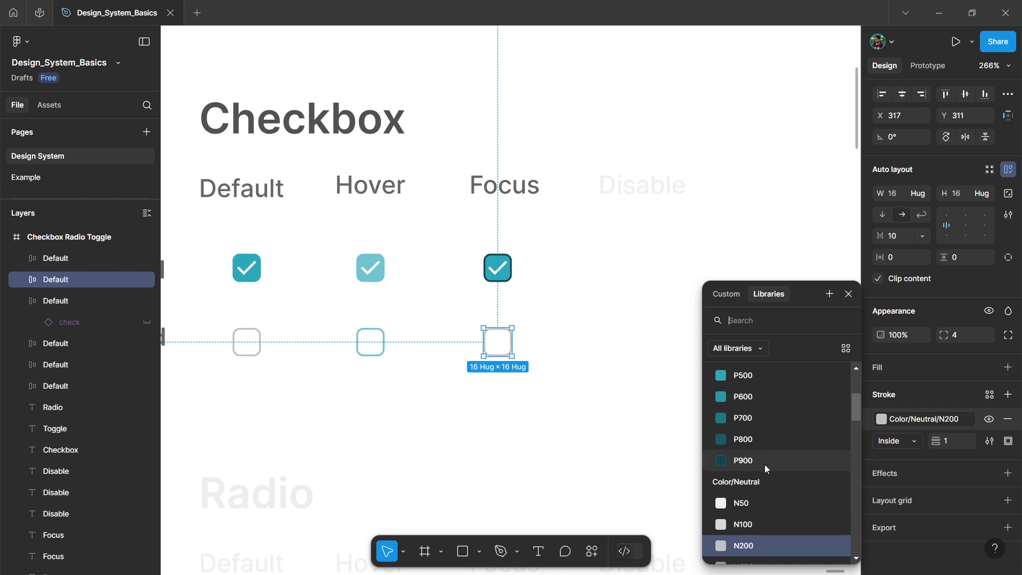
{"action": "left_click", "coordinate": [764, 464]}
{"action": "left_click", "coordinate": [559, 394]}
- Set the Checkbox section's Disable heading to 100% opacity and duplicate the two default checkboxes into the column below it
{"action": "scroll", "coordinate": [554, 396], "scroll_direction": "down", "scroll_amount": 3}
{"action": "left_click", "coordinate": [616, 244]}
{"action": "key", "text": "0"}
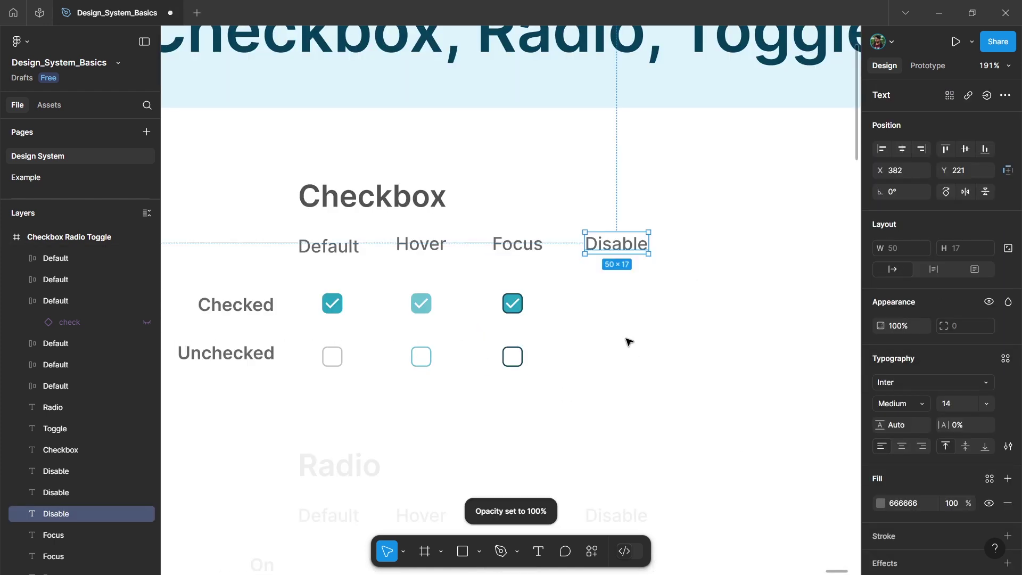
{"action": "left_click", "coordinate": [623, 359]}
{"action": "left_click_drag", "start_coordinate": [373, 381], "coordinate": [621, 295]}
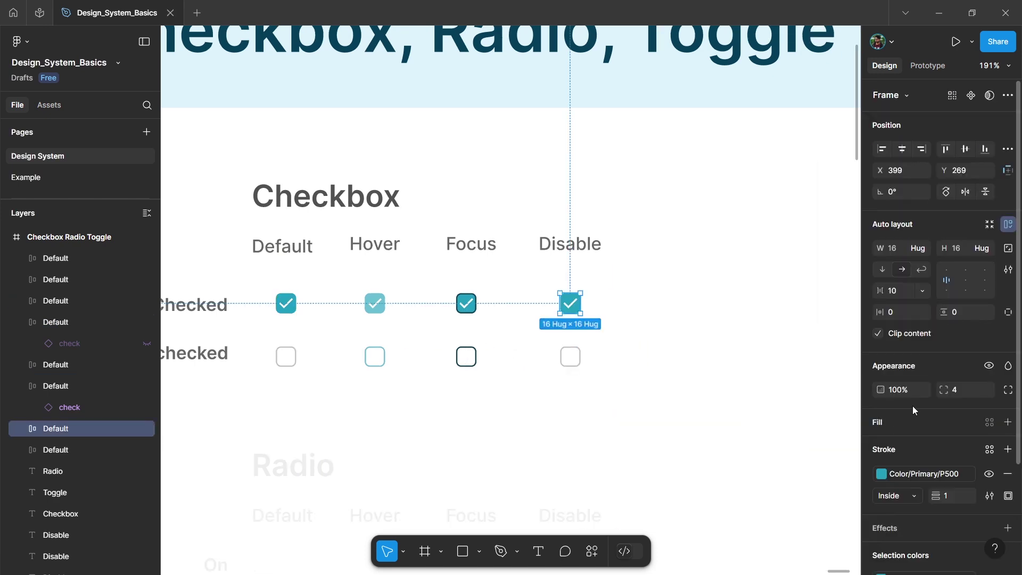
- Replace the primary color throughout the checked Disable checkbox with Color/Neutral/N100
{"action": "scroll", "coordinate": [914, 405], "scroll_direction": "down", "scroll_amount": 3}
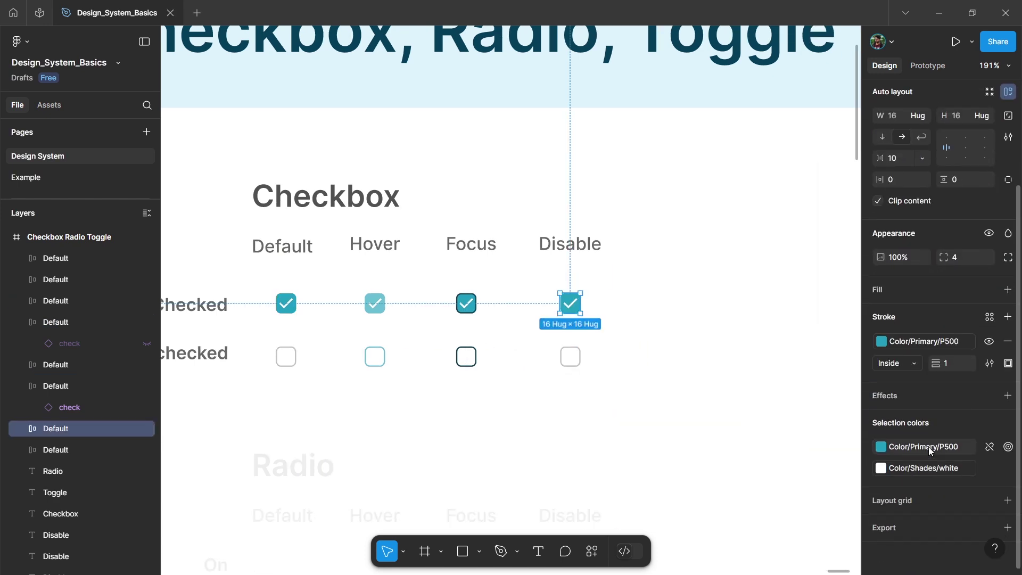
{"action": "left_click", "coordinate": [928, 446]}
{"action": "type", "text": "neu"}
{"action": "left_click", "coordinate": [761, 420]}
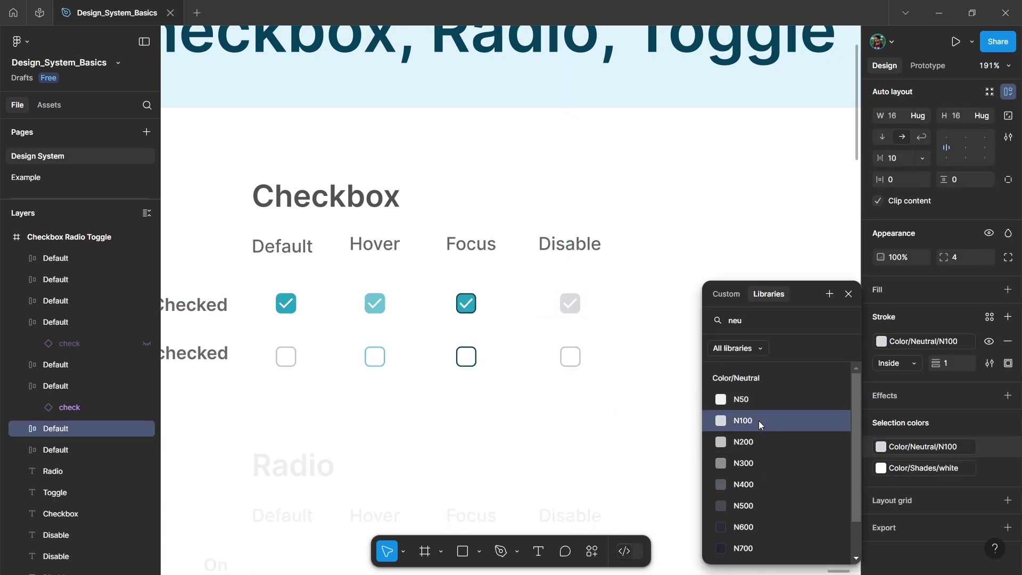
{"action": "left_click", "coordinate": [617, 392]}
- Change the stroke of the unchecked Disable checkbox to a lighter neutral color
{"action": "left_click", "coordinate": [570, 357]}
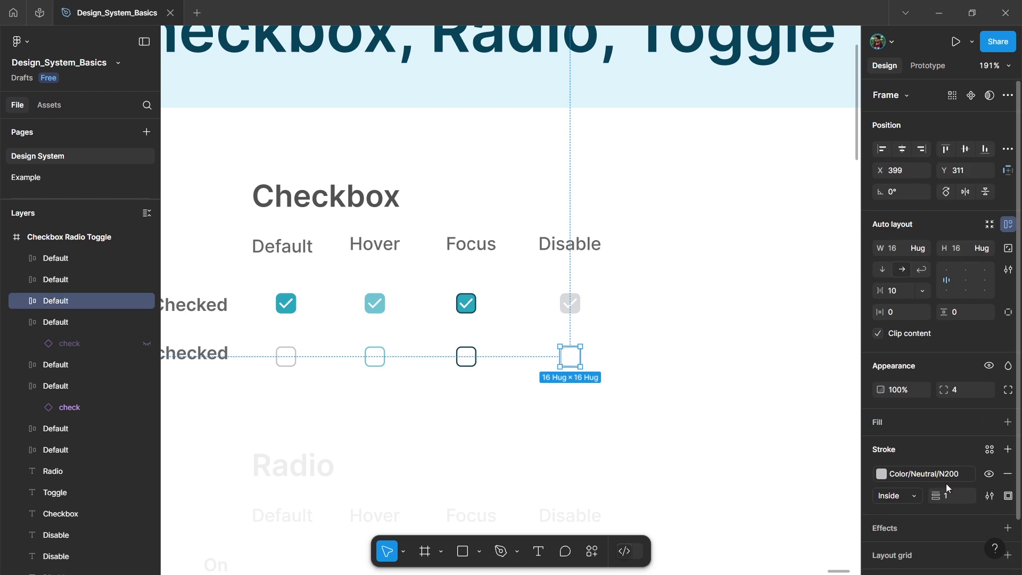
{"action": "left_click", "coordinate": [882, 474]}
{"action": "left_click", "coordinate": [831, 478]}
{"action": "left_click", "coordinate": [585, 420]}
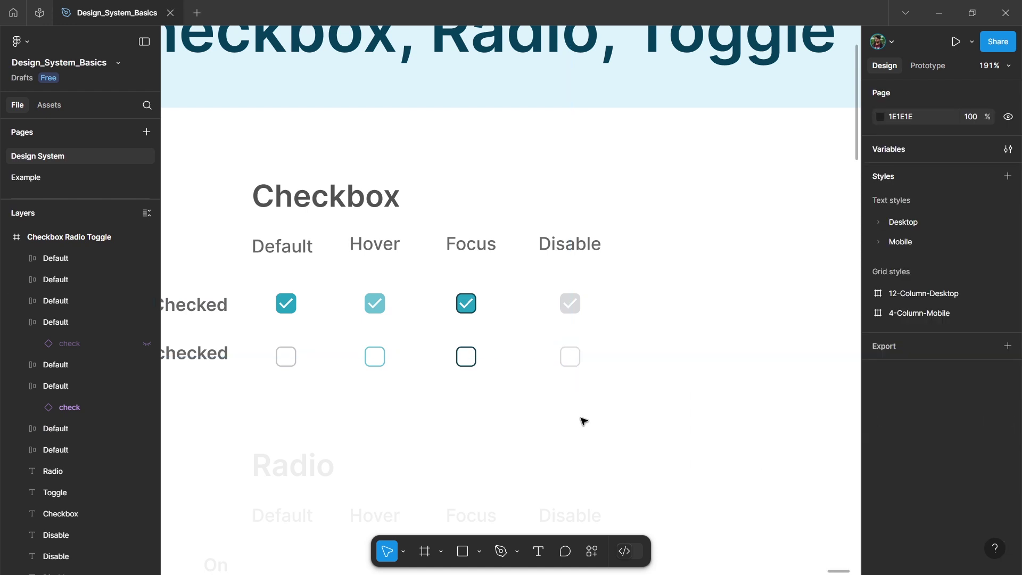
- Combine all eight checkbox frames across the Checked and Unchecked rows into one component set
{"action": "scroll", "coordinate": [496, 278], "scroll_direction": "down", "scroll_amount": 1}
{"action": "left_click_drag", "start_coordinate": [695, 377], "coordinate": [364, 248]}
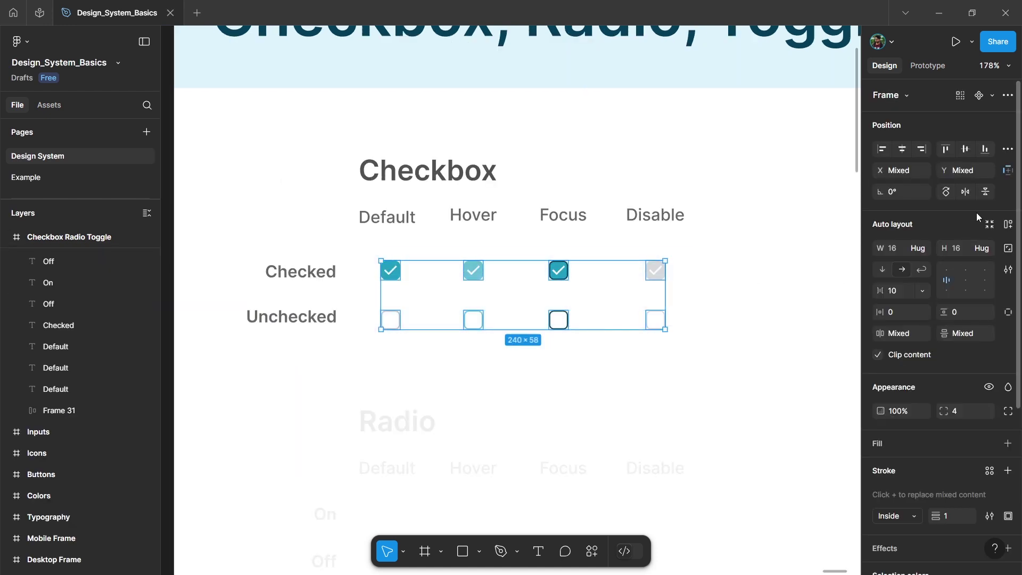
{"action": "left_click", "coordinate": [992, 96]}
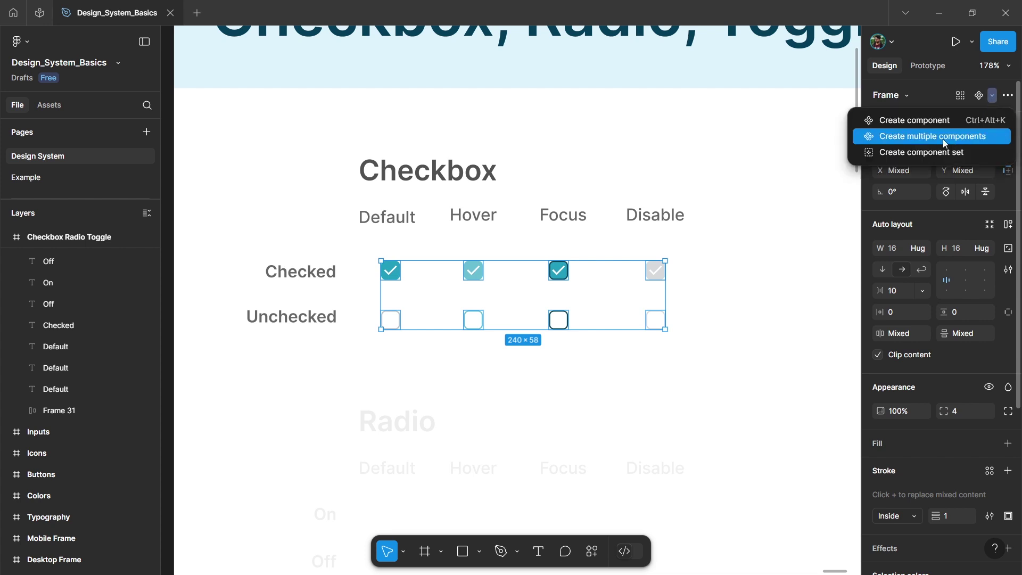
{"action": "left_click", "coordinate": [899, 154]}
- Rename the checkbox component set's variant property Property 1 to isChecked
{"action": "scroll", "coordinate": [426, 263], "scroll_direction": "down", "scroll_amount": 3}
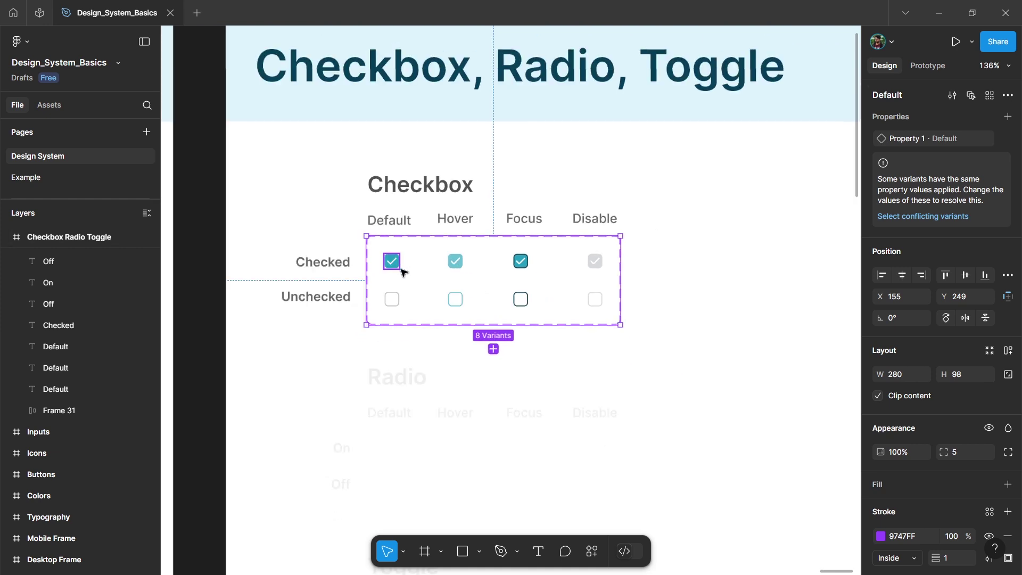
{"action": "double_click", "coordinate": [904, 140]}
{"action": "type", "text": "isChecked"}
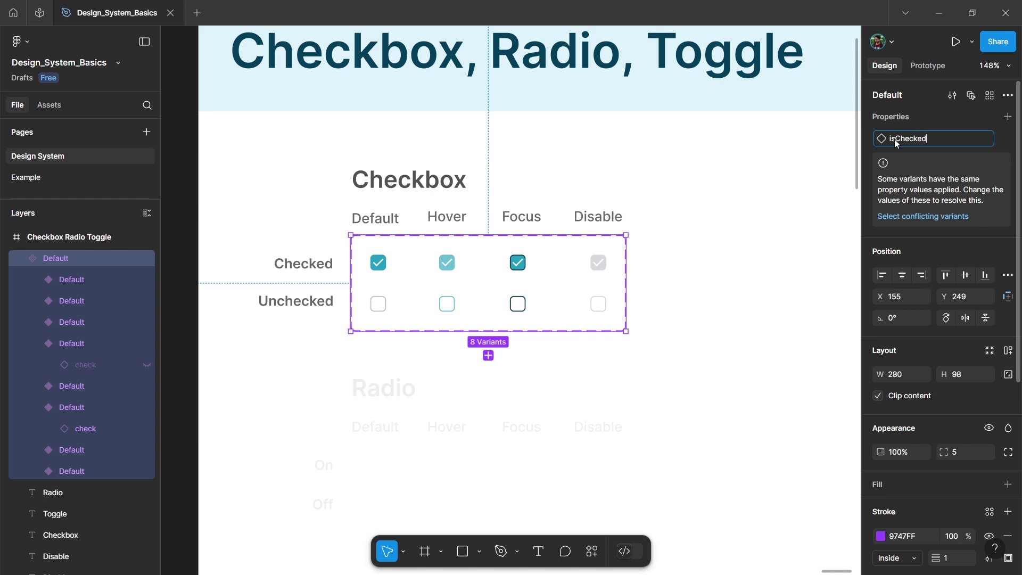
- Set the isChecked property to True for all four variants in the Checked row
{"action": "left_click", "coordinate": [714, 287]}
{"action": "left_click_drag", "start_coordinate": [711, 283], "coordinate": [359, 248]}
{"action": "left_click", "coordinate": [956, 168]}
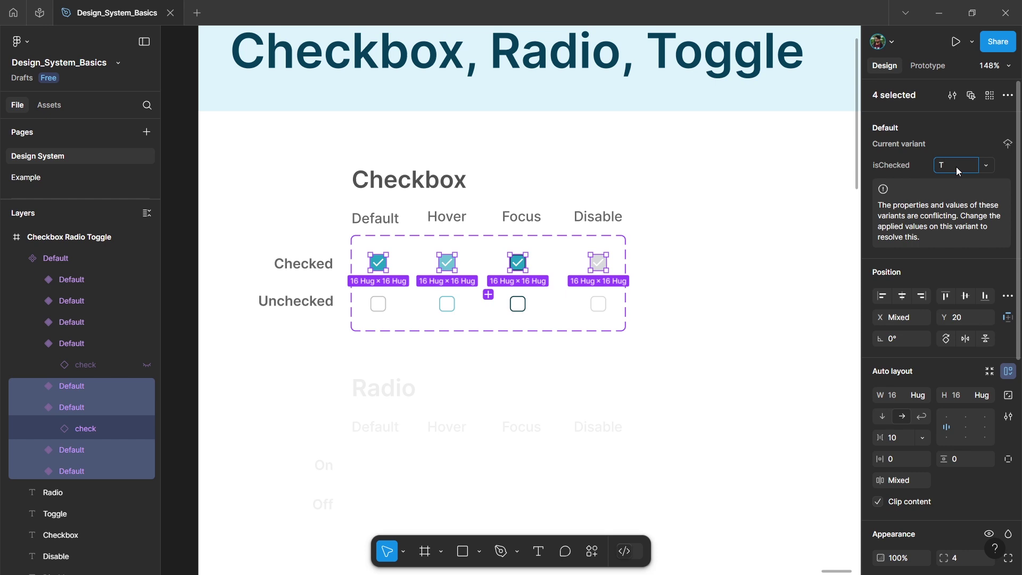
{"action": "key", "text": "Return"}
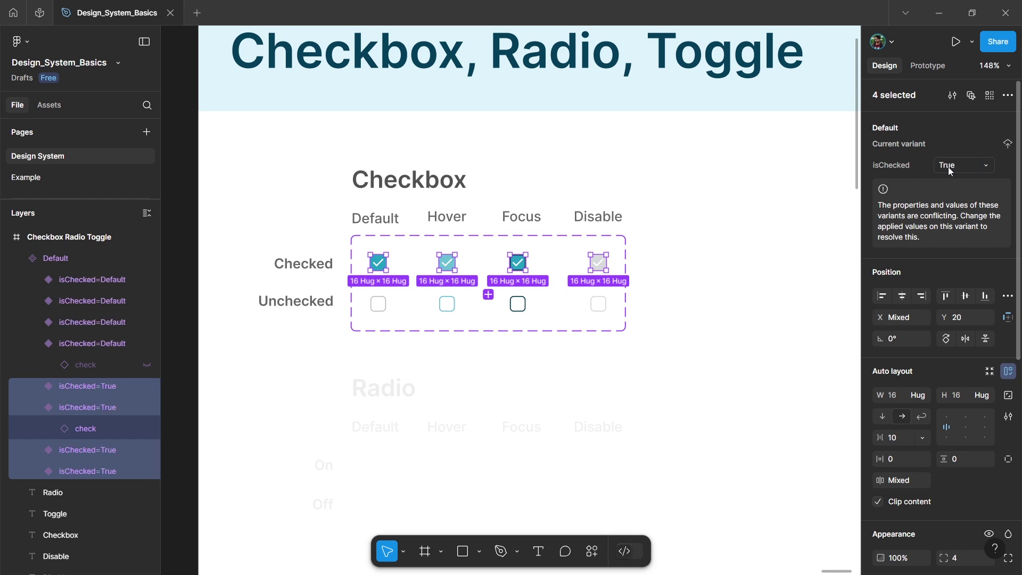
- Set the isChecked property to False for all four variants in the Unchecked row
{"action": "left_click", "coordinate": [642, 337]}
{"action": "left_click", "coordinate": [493, 291]}
{"action": "left_click_drag", "start_coordinate": [664, 334], "coordinate": [365, 287]}
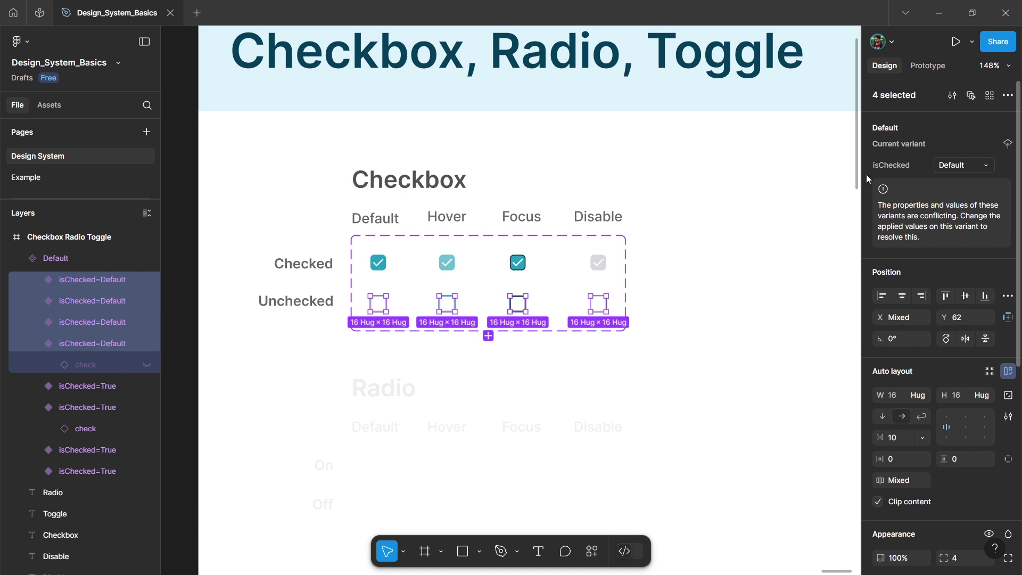
{"action": "left_click", "coordinate": [958, 166]}
{"action": "type", "text": "False"}
{"action": "key", "text": "Return"}
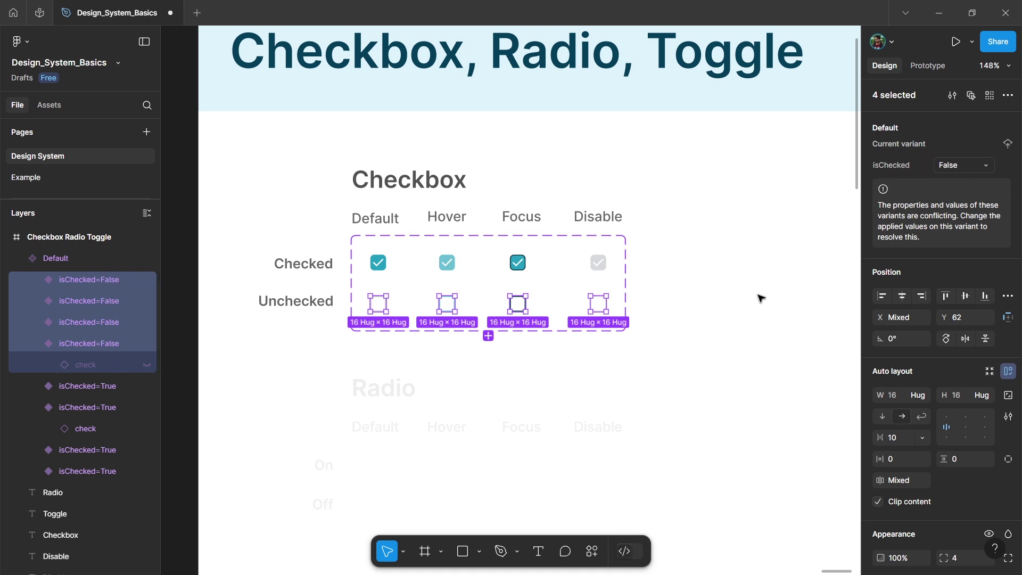
{"action": "left_click", "coordinate": [735, 310]}
- Place an instance of the checked Default checkbox outside the component set, beside its Checked row
{"action": "scroll", "coordinate": [692, 309], "scroll_direction": "right", "scroll_amount": 5}
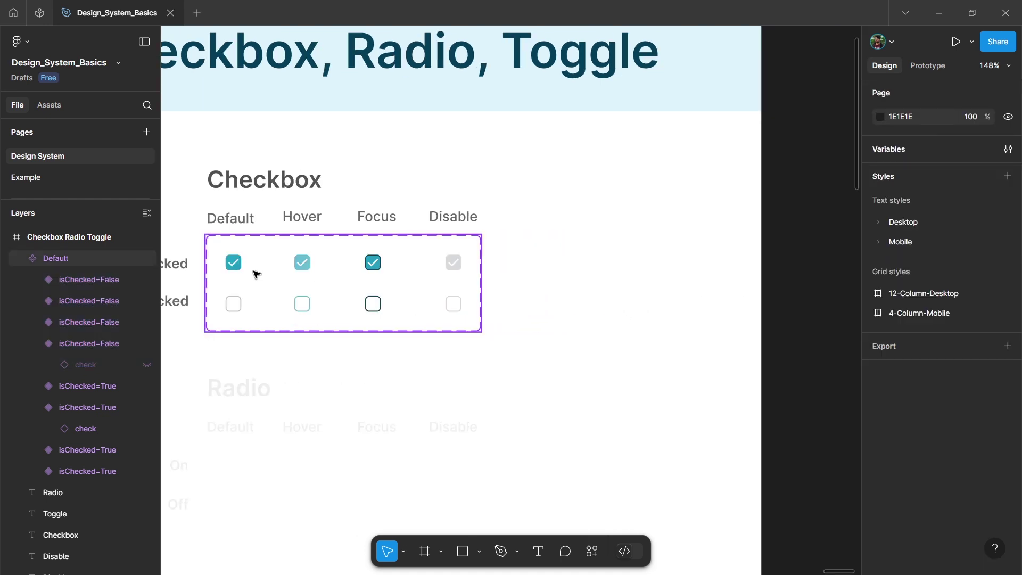
{"action": "left_click", "coordinate": [228, 266]}
{"action": "left_click_drag", "start_coordinate": [228, 264], "coordinate": [566, 264]}
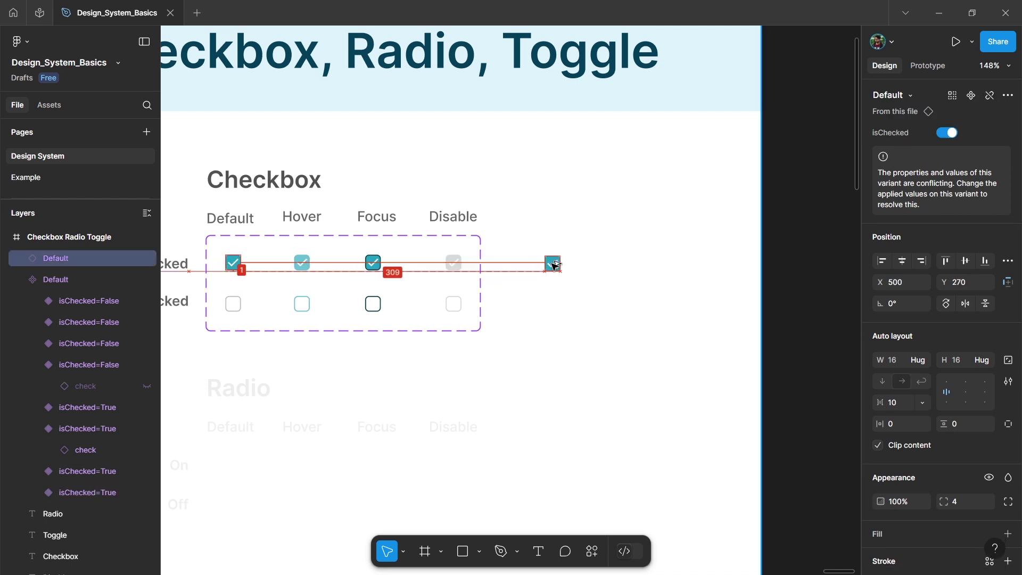
- Test the checkbox instance by switching its isChecked property off and on
{"action": "scroll", "coordinate": [567, 262], "scroll_direction": "up", "scroll_amount": 3}
{"action": "scroll", "coordinate": [568, 262], "scroll_direction": "up", "scroll_amount": 5}
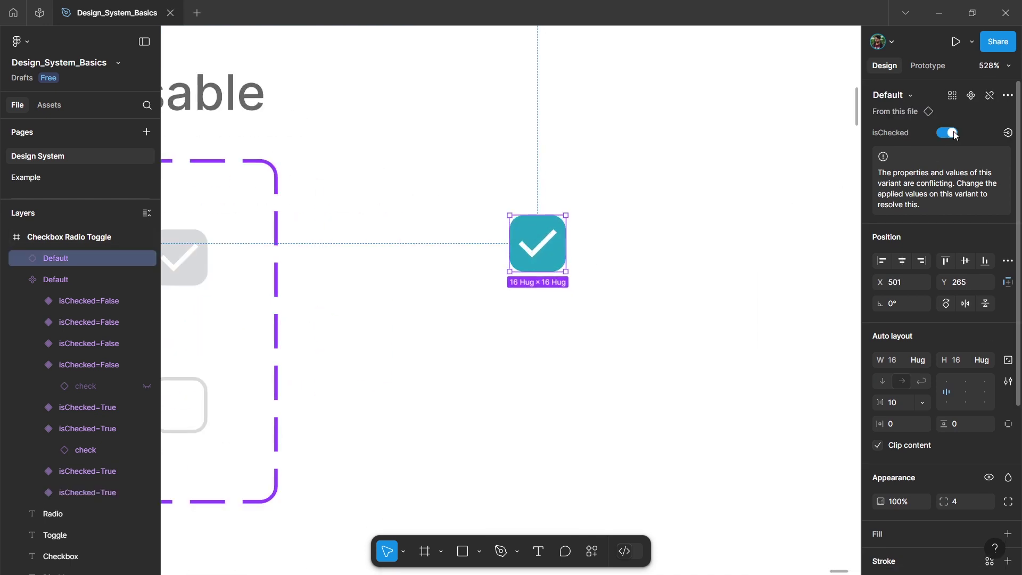
{"action": "left_click", "coordinate": [949, 133]}
{"action": "left_click", "coordinate": [946, 133]}
{"action": "left_click", "coordinate": [950, 133]}
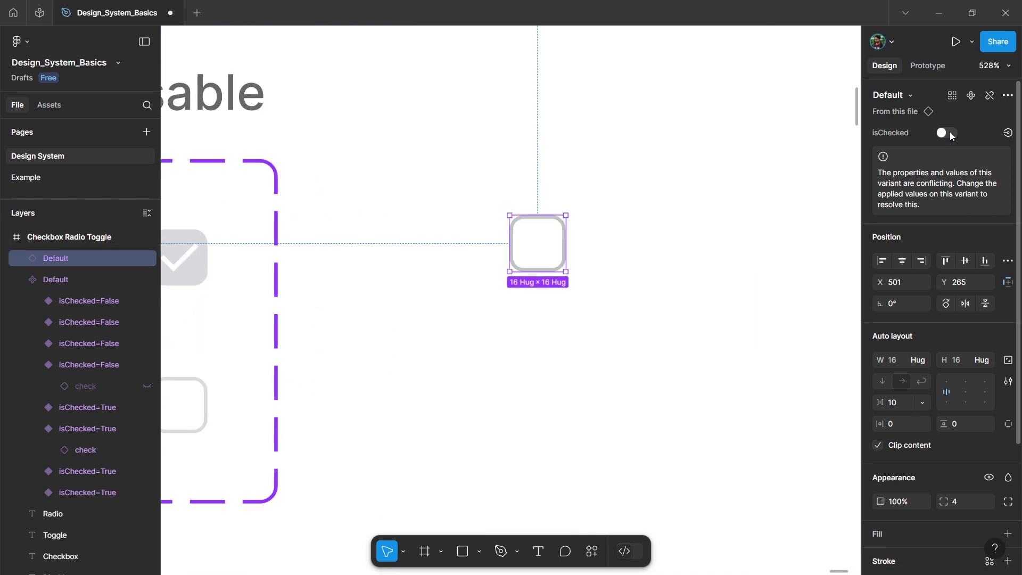
{"action": "left_click", "coordinate": [949, 133]}
- Rename the checkbox component set's isChecked property to Checked
{"action": "scroll", "coordinate": [674, 272], "scroll_direction": "down", "scroll_amount": 7}
{"action": "left_click", "coordinate": [663, 307]}
{"action": "scroll", "coordinate": [607, 271], "scroll_direction": "left", "scroll_amount": 3}
{"action": "scroll", "coordinate": [564, 246], "scroll_direction": "up", "scroll_amount": 1}
{"action": "left_click", "coordinate": [563, 268]}
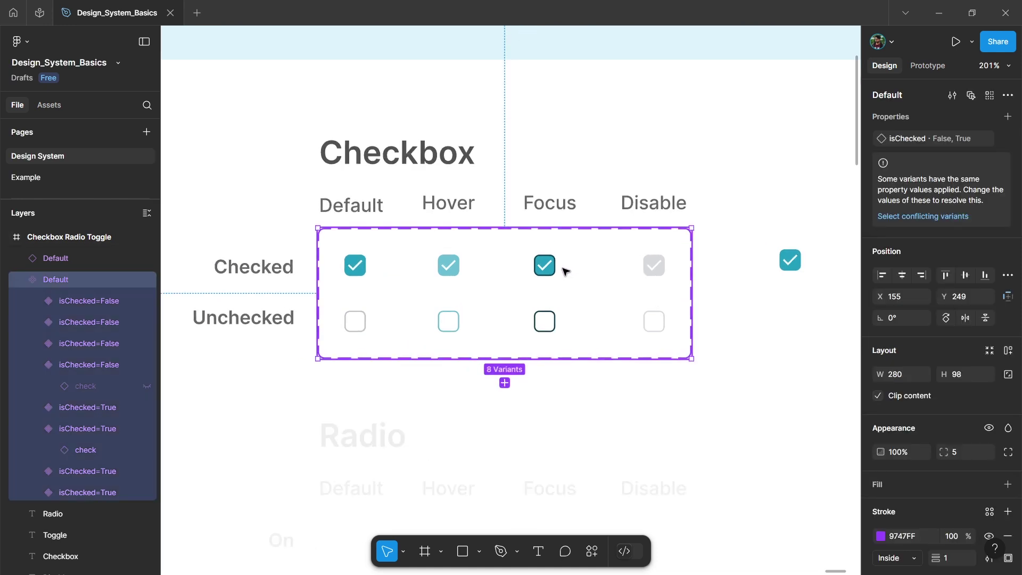
{"action": "scroll", "coordinate": [565, 271], "scroll_direction": "right", "scroll_amount": 1}
{"action": "double_click", "coordinate": [897, 141]}
{"action": "key", "text": "Left"}
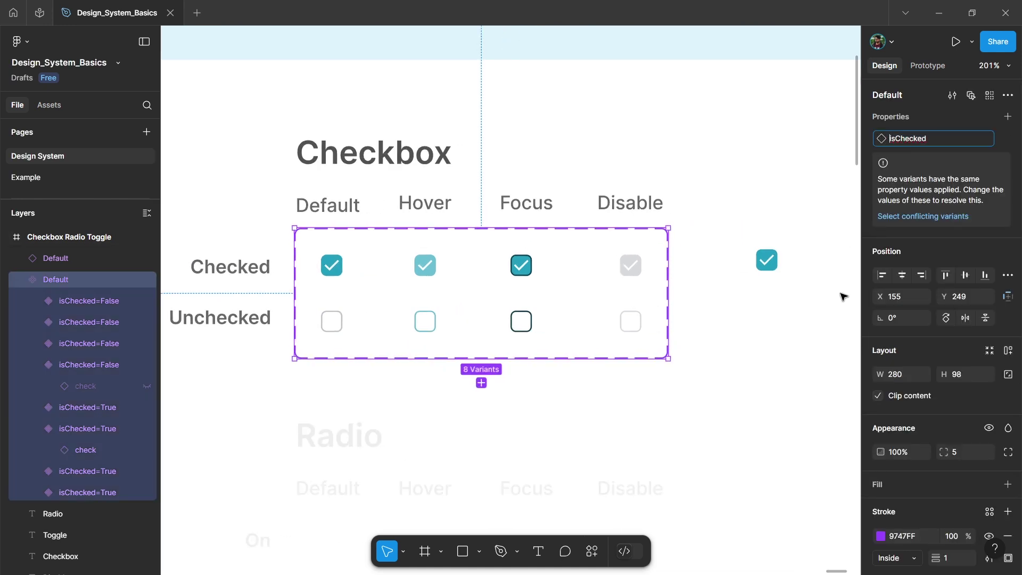
{"action": "key", "text": "Return"}
- Test the renamed Checked property on the checkbox instance by toggling it repeatedly
{"action": "scroll", "coordinate": [692, 292], "scroll_direction": "right", "scroll_amount": 4}
{"action": "scroll", "coordinate": [557, 287], "scroll_direction": "down", "scroll_amount": 1}
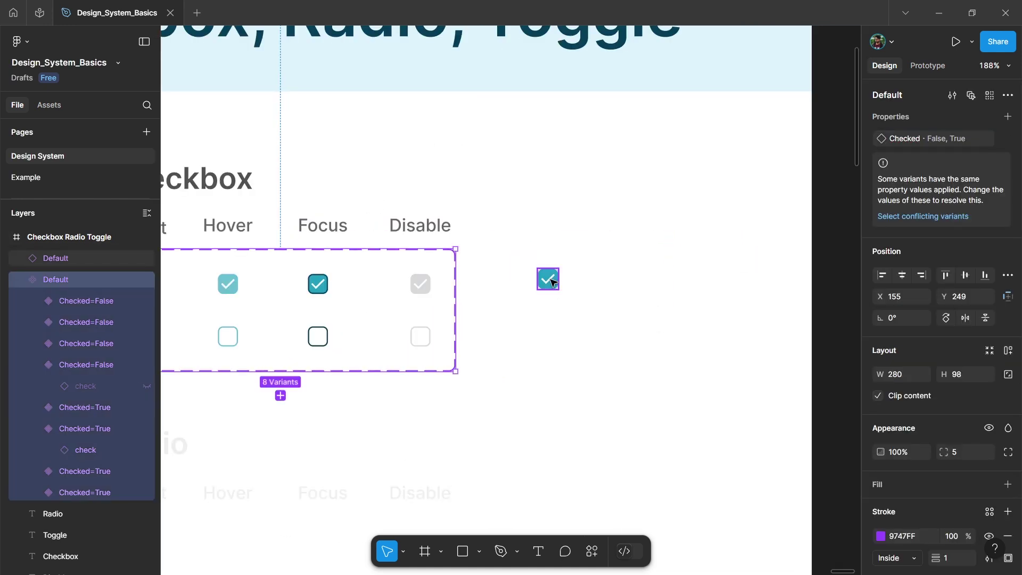
{"action": "left_click", "coordinate": [549, 280]}
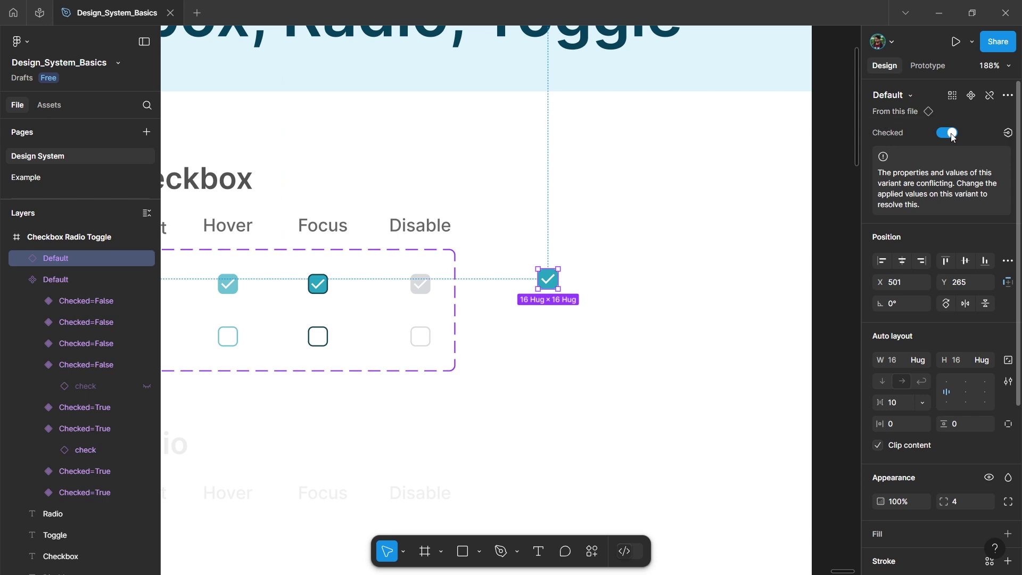
{"action": "left_click", "coordinate": [951, 138]}
{"action": "left_click", "coordinate": [952, 136]}
{"action": "left_click", "coordinate": [952, 136]}
{"action": "left_click", "coordinate": [952, 137]}
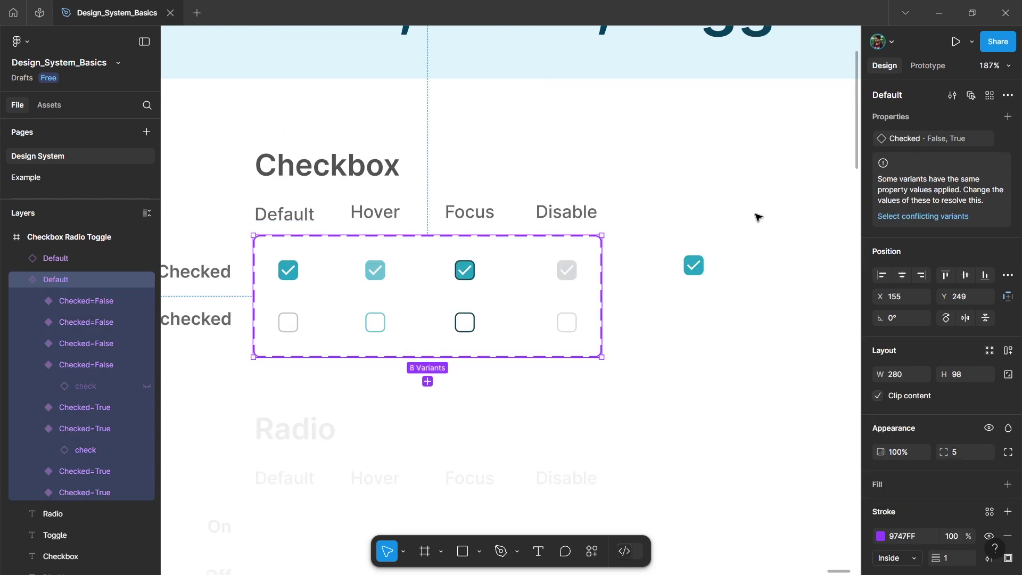
- Add a variant property named State with the value Default to the checkbox component set
{"action": "left_click", "coordinate": [1008, 117]}
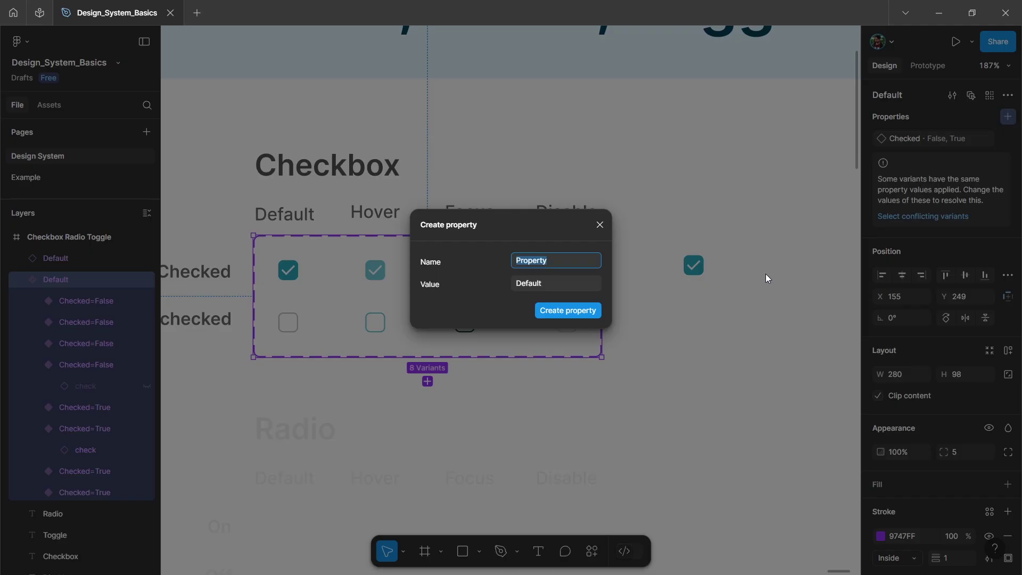
{"action": "type", "text": "State"}
{"action": "left_click", "coordinate": [582, 311]}
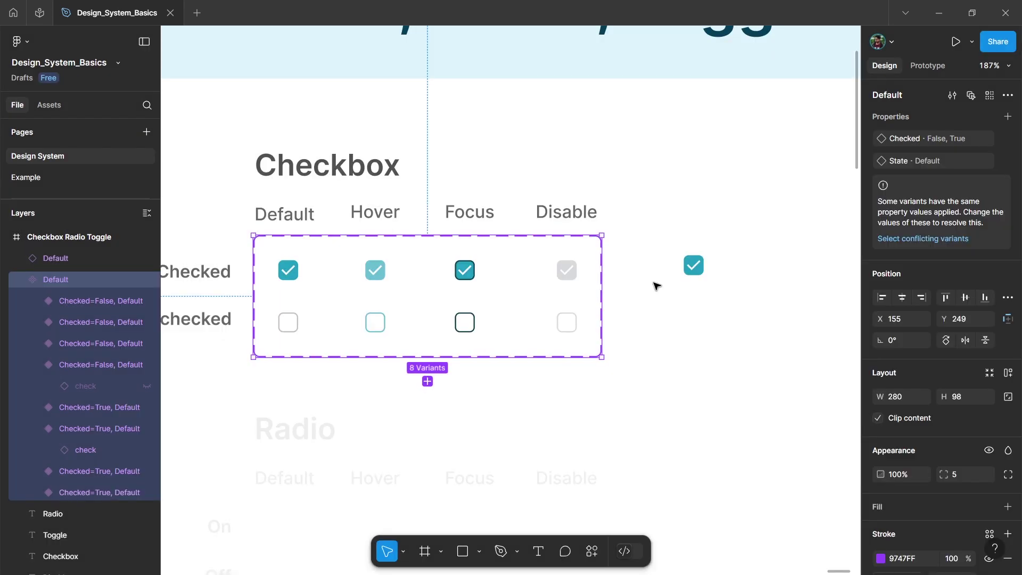
- Set the State property to Hover for both checkbox variants in the Hover column
{"action": "left_click", "coordinate": [563, 362]}
{"action": "scroll", "coordinate": [320, 355], "scroll_direction": "left", "scroll_amount": 1}
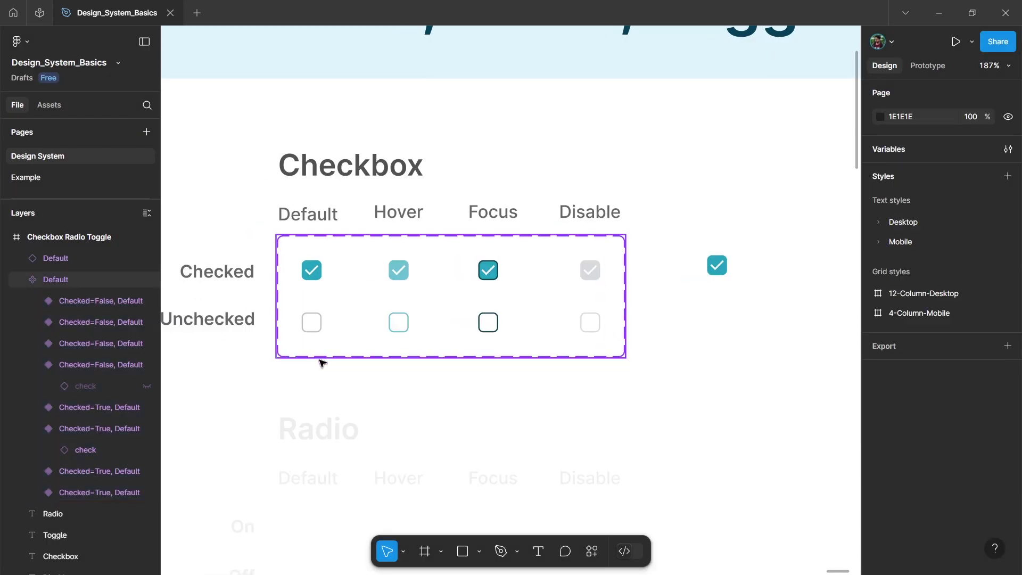
{"action": "left_click_drag", "start_coordinate": [333, 380], "coordinate": [297, 258]}
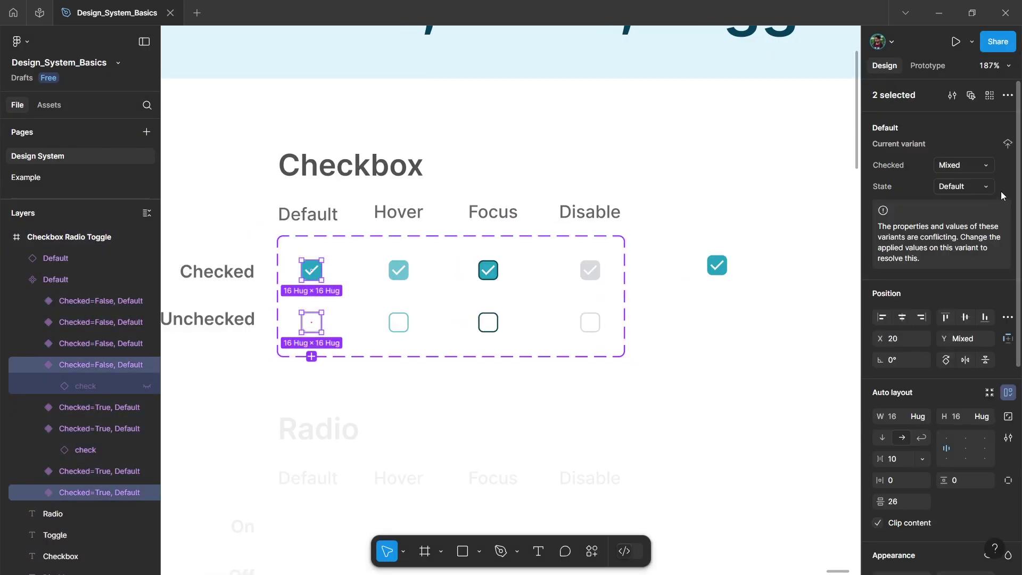
{"action": "left_click_drag", "start_coordinate": [422, 378], "coordinate": [372, 254]}
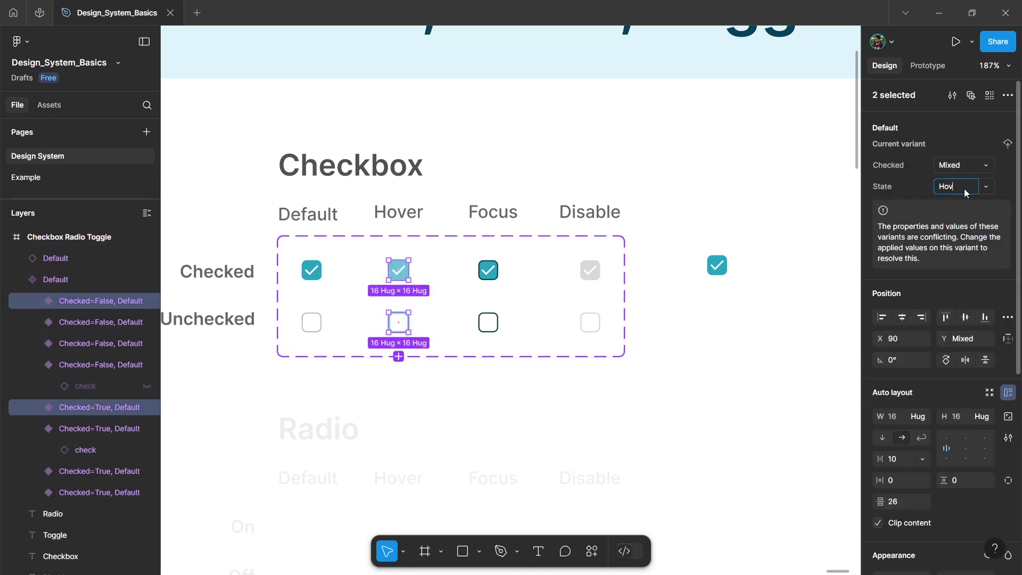
{"action": "type", "text": "er"}
{"action": "key", "text": "Return"}
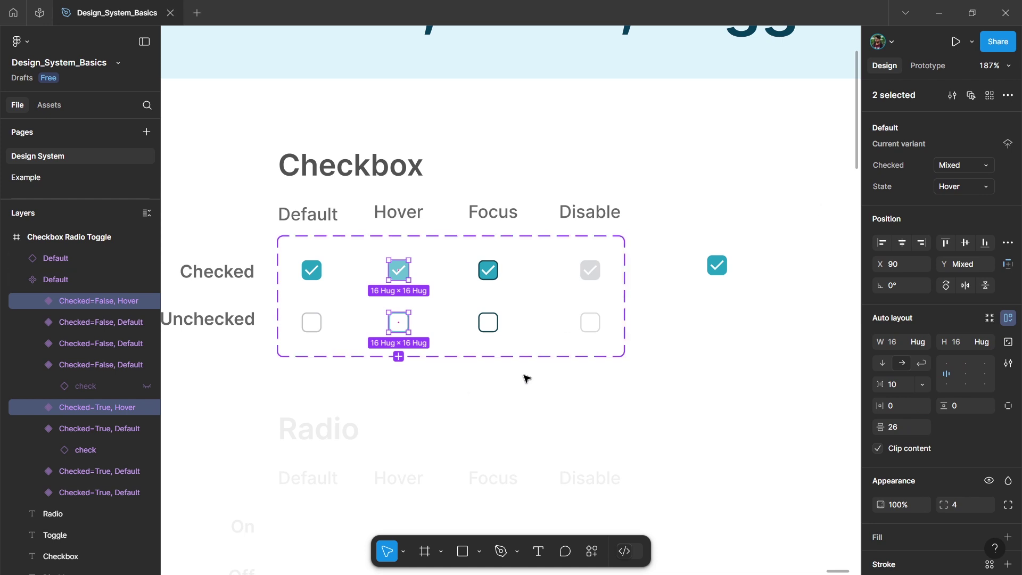
- Set the State property to Focus for both checkbox variants in the Focus column
{"action": "left_click_drag", "start_coordinate": [521, 388], "coordinate": [457, 251]}
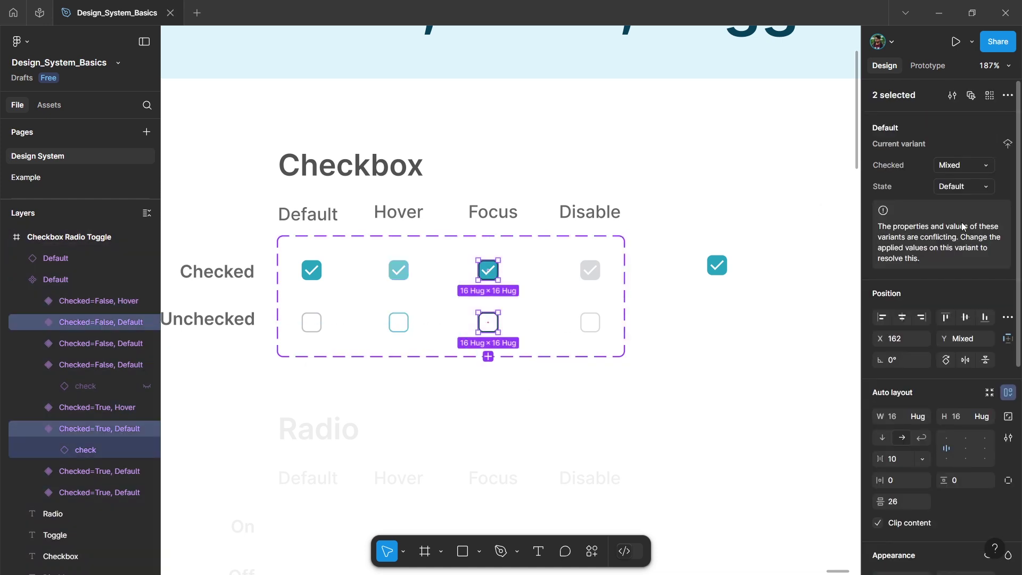
{"action": "left_click", "coordinate": [965, 193]}
{"action": "type", "text": "Focus"}
{"action": "key", "text": "Return"}
- Set the State property to Disable for both checkbox variants in the Disable column
{"action": "left_click", "coordinate": [627, 387]}
{"action": "left_click_drag", "start_coordinate": [627, 388], "coordinate": [582, 246]}
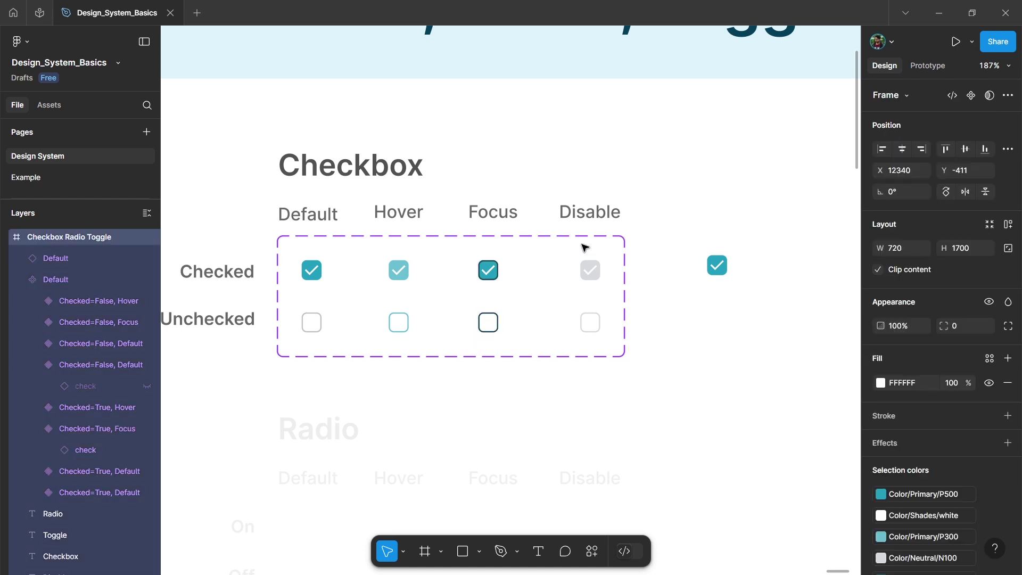
{"action": "left_click", "coordinate": [965, 187]}
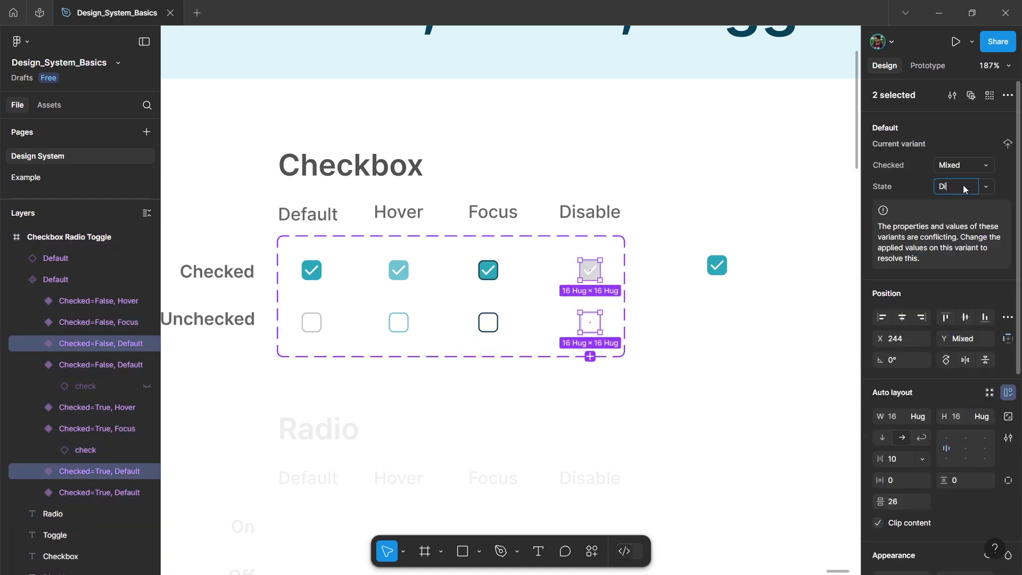
{"action": "type", "text": "Disable"}
{"action": "key", "text": "Return"}
{"action": "left_click", "coordinate": [708, 298]}
- Test the State property on the checkbox instance by switching it to Focus and then to Disable
{"action": "scroll", "coordinate": [675, 298], "scroll_direction": "right", "scroll_amount": 5}
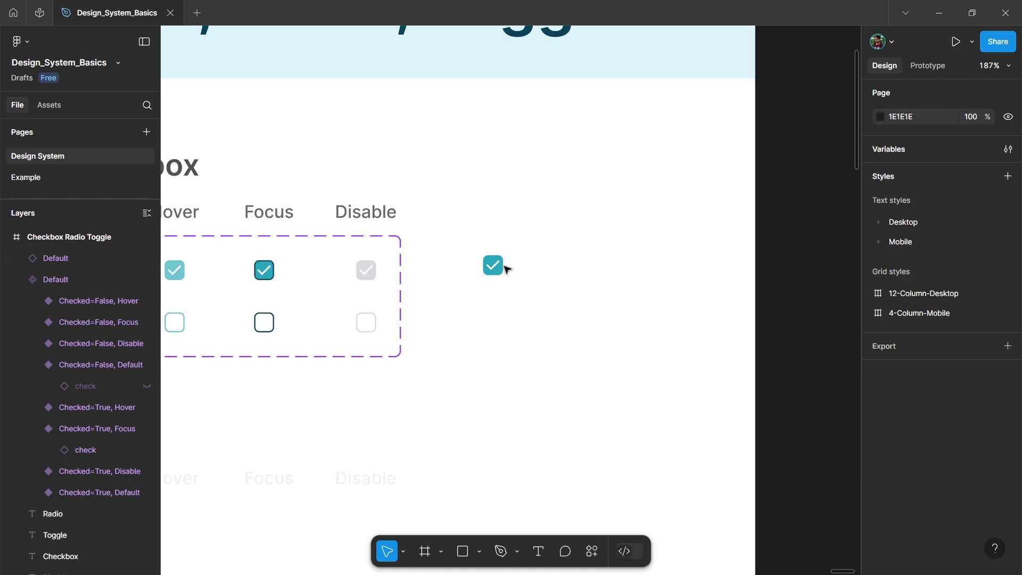
{"action": "left_click", "coordinate": [494, 266]}
{"action": "scroll", "coordinate": [461, 320], "scroll_direction": "up", "scroll_amount": 2}
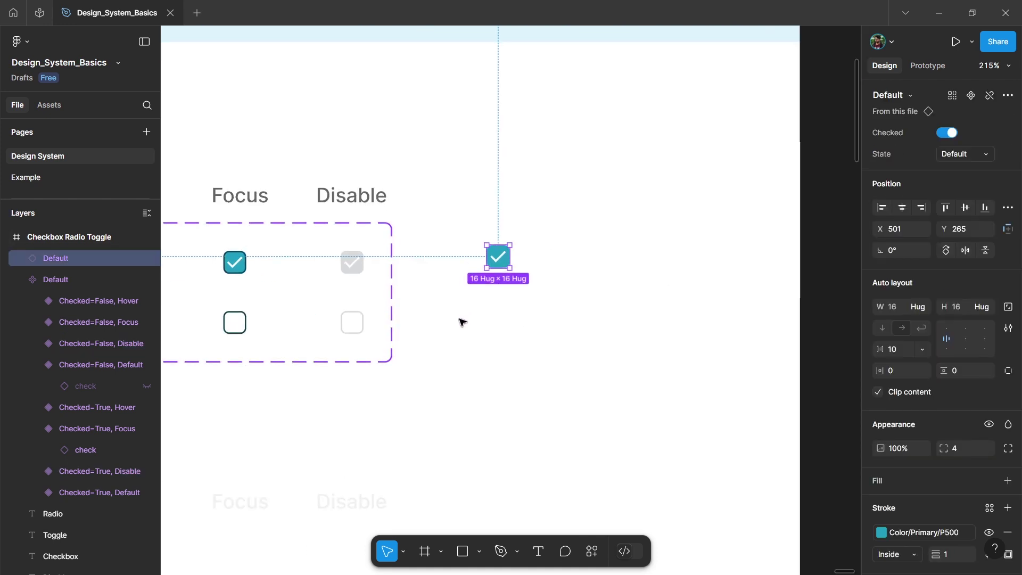
{"action": "left_click", "coordinate": [966, 155]}
{"action": "left_click", "coordinate": [934, 180]}
{"action": "left_click", "coordinate": [969, 155]}
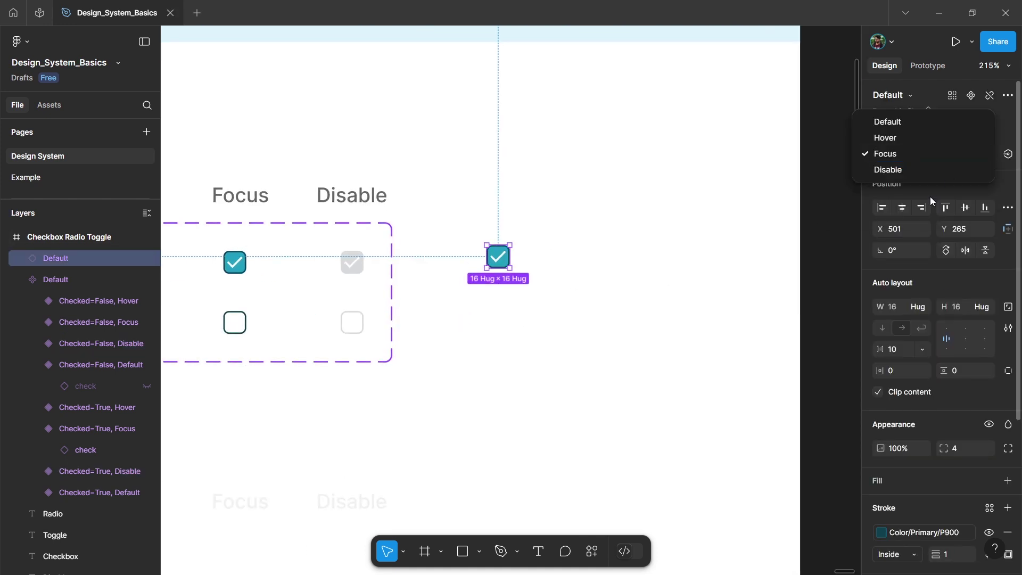
{"action": "left_click", "coordinate": [906, 169]}
{"action": "left_click", "coordinate": [607, 322]}
{"action": "left_click", "coordinate": [498, 256]}
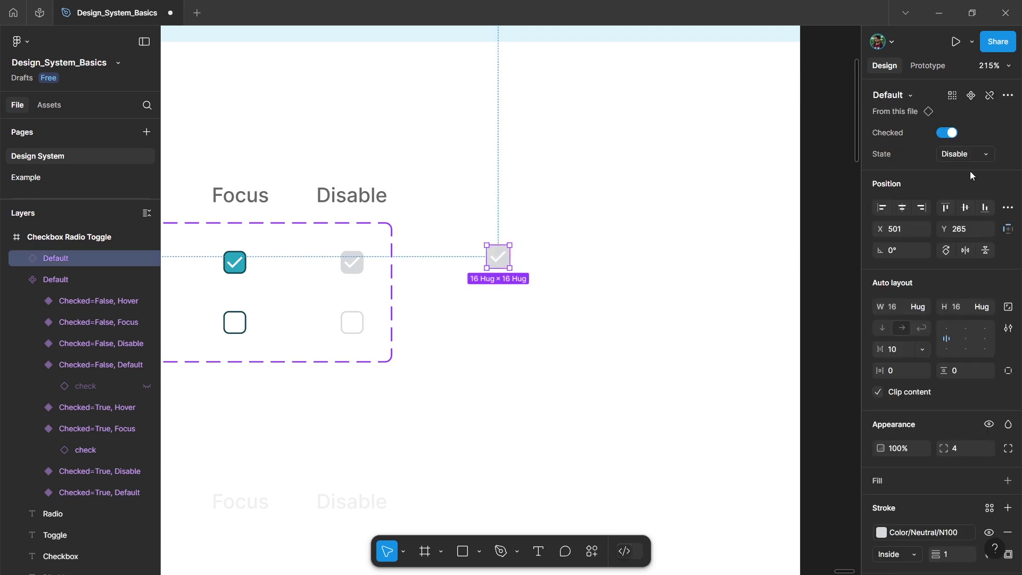
- Toggle the disabled checkbox instance's Checked property off and on, and switch its State to Focus
{"action": "left_click", "coordinate": [952, 131]}
{"action": "left_click", "coordinate": [951, 131]}
{"action": "left_click", "coordinate": [963, 154]}
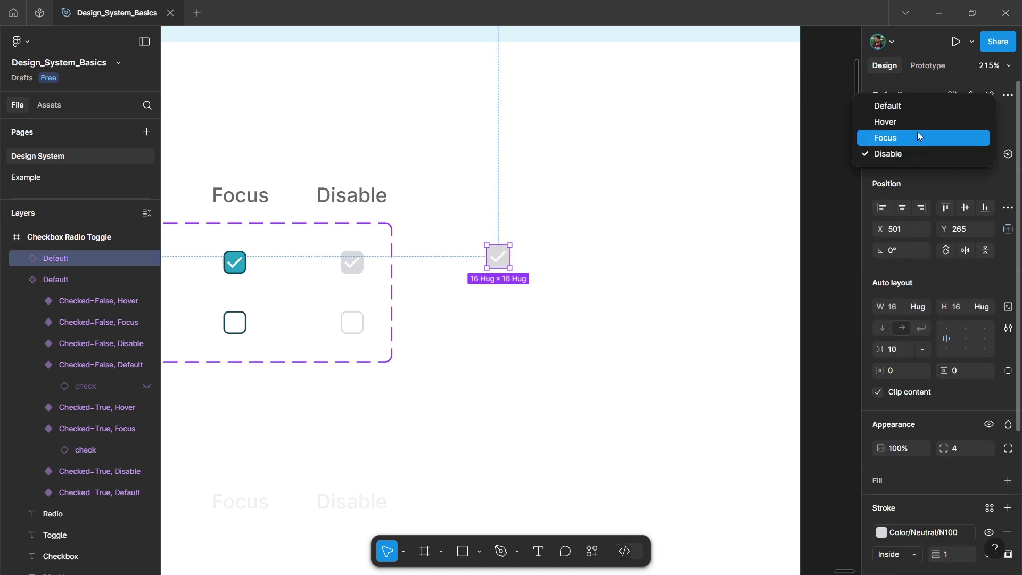
{"action": "left_click", "coordinate": [918, 135]}
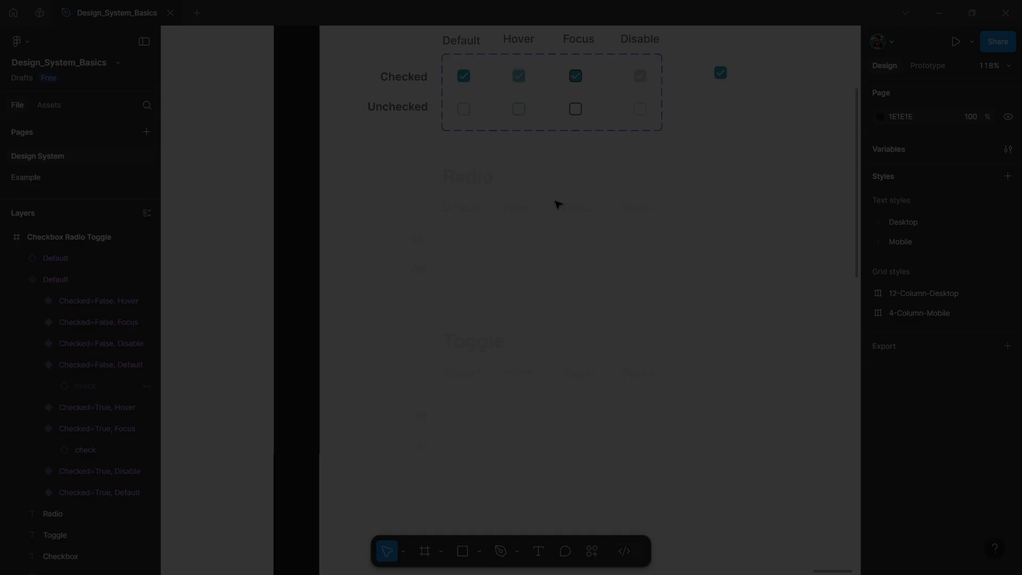
- Set the opacity of the Radio heading to 100%
{"action": "scroll", "coordinate": [548, 197], "scroll_direction": "up", "scroll_amount": 3}
{"action": "left_click", "coordinate": [451, 181]}
{"action": "key", "text": "0"}
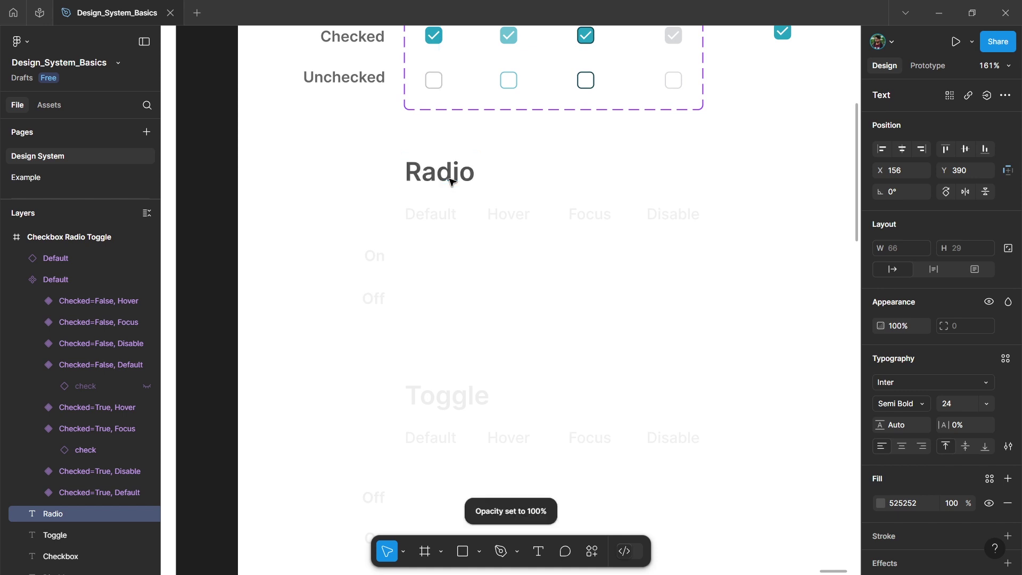
- Set the opacity of the On and Off row labels in the Radio section to 100%
{"action": "left_click", "coordinate": [557, 198]}
{"action": "scroll", "coordinate": [331, 267], "scroll_direction": "up", "scroll_amount": 1}
{"action": "left_click", "coordinate": [333, 266]}
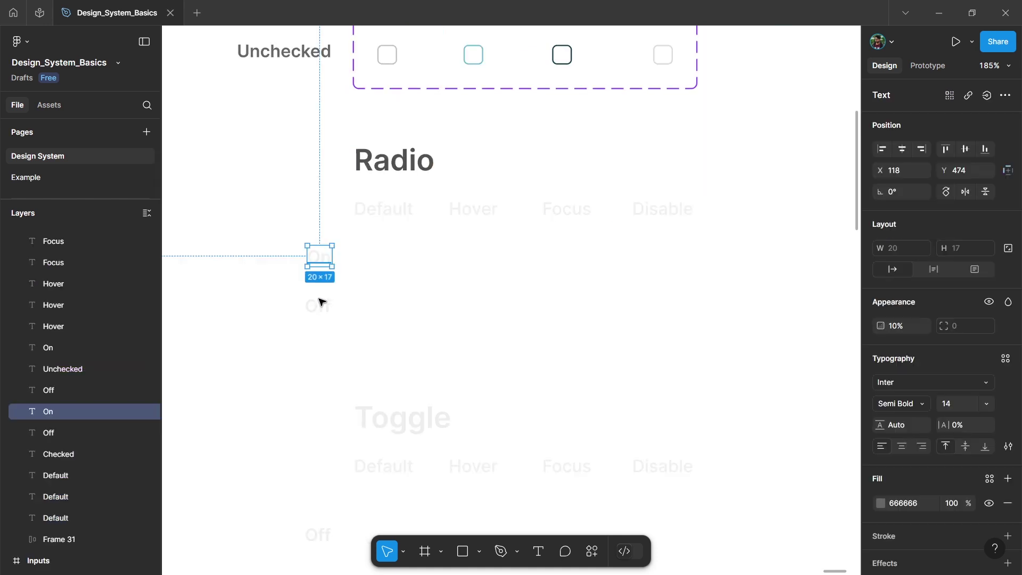
{"action": "left_click", "coordinate": [318, 308], "text": "shift"}
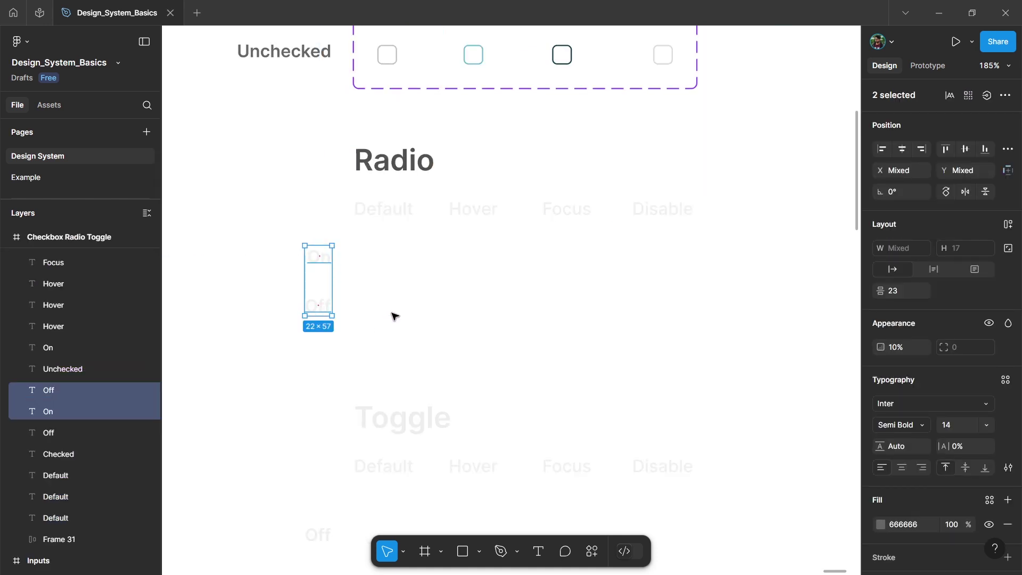
{"action": "key", "text": "0"}
{"action": "left_click", "coordinate": [384, 312]}
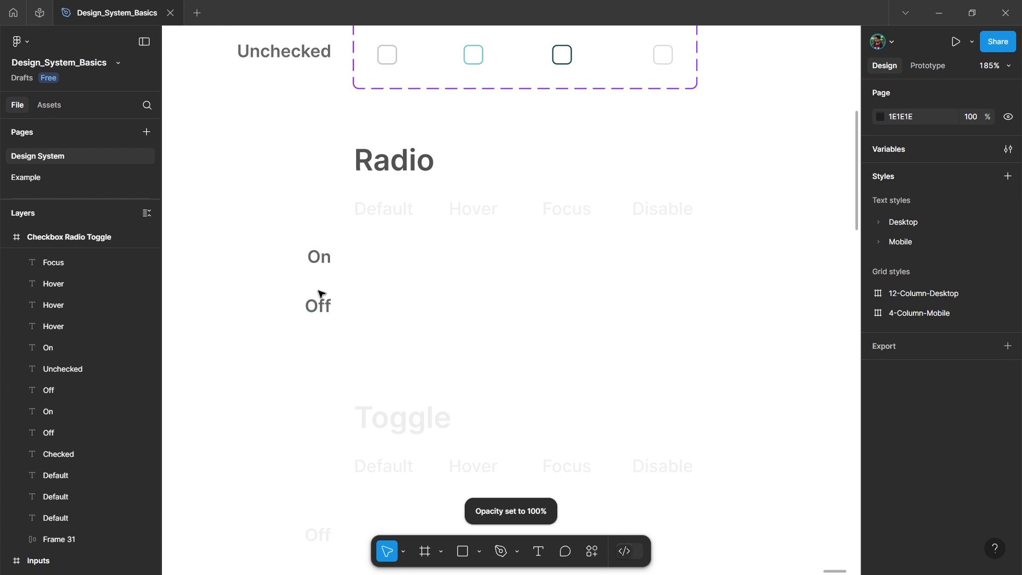
- Draw a circle in the Radio section's On row below Default and set its width and height to 8
{"action": "scroll", "coordinate": [358, 248], "scroll_direction": "up", "scroll_amount": 5}
{"action": "key", "text": "o"}
{"action": "left_click_drag", "start_coordinate": [399, 256], "coordinate": [423, 265]}
{"action": "scroll", "coordinate": [408, 272], "scroll_direction": "up", "scroll_amount": 2}
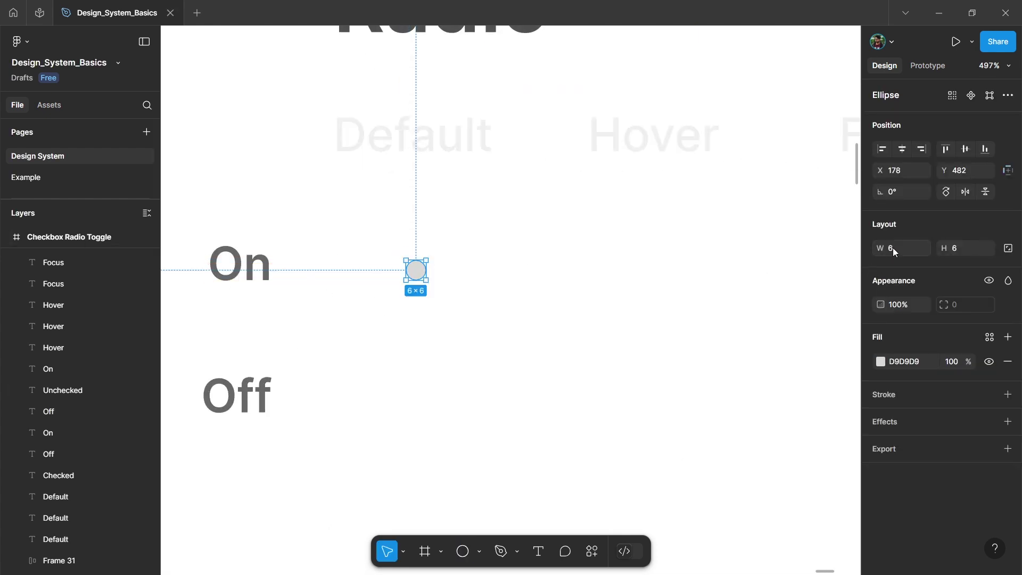
{"action": "type", "text": "8"}
{"action": "key", "text": "Return"}
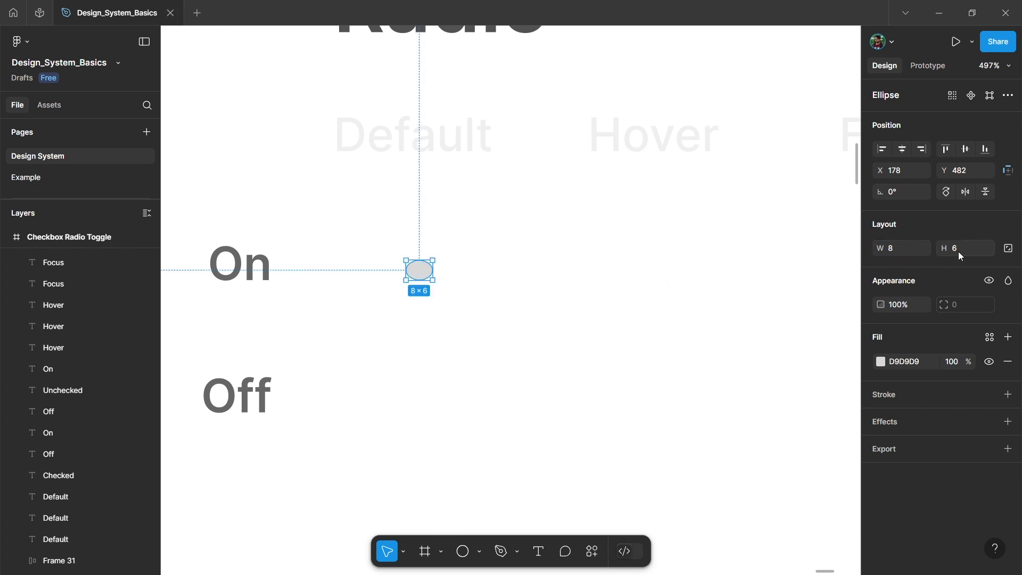
{"action": "type", "text": "8"}
{"action": "key", "text": "Return"}
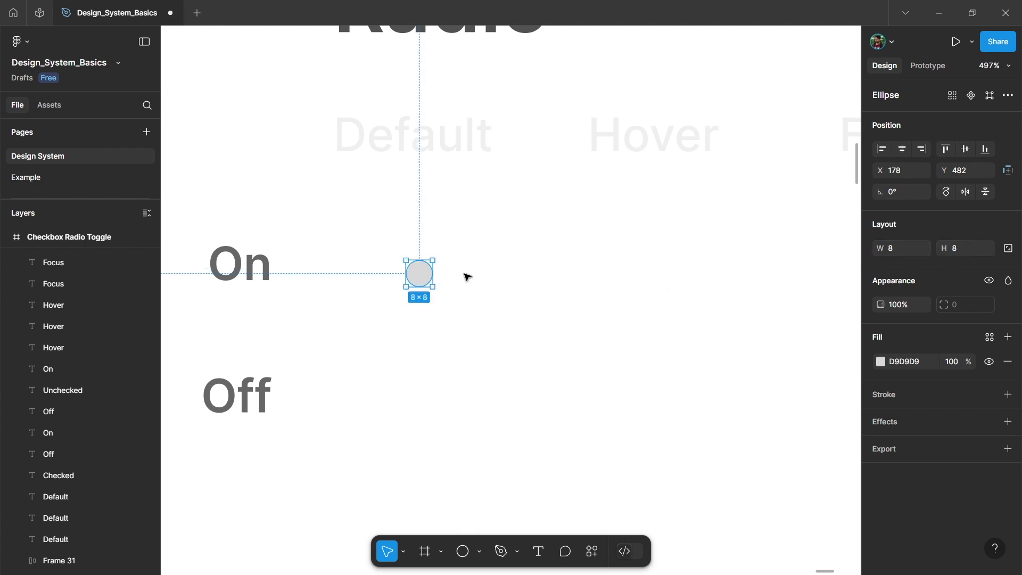
- Wrap the small circle in an auto layout frame and set the frame's width and height to 16
{"action": "scroll", "coordinate": [465, 276], "scroll_direction": "up", "scroll_amount": 2}
{"action": "key", "text": "shift+a"}
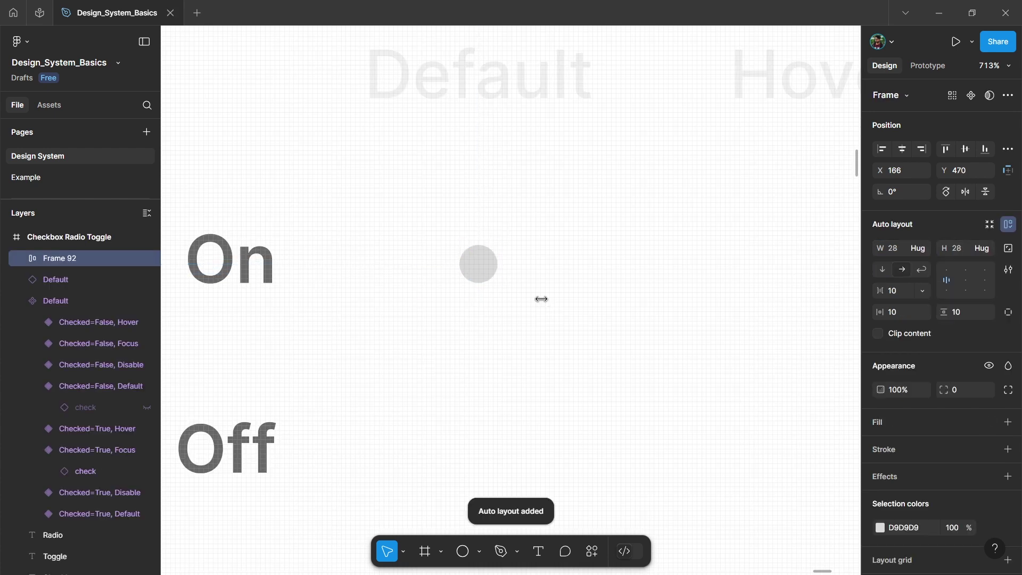
{"action": "left_click", "coordinate": [896, 249]}
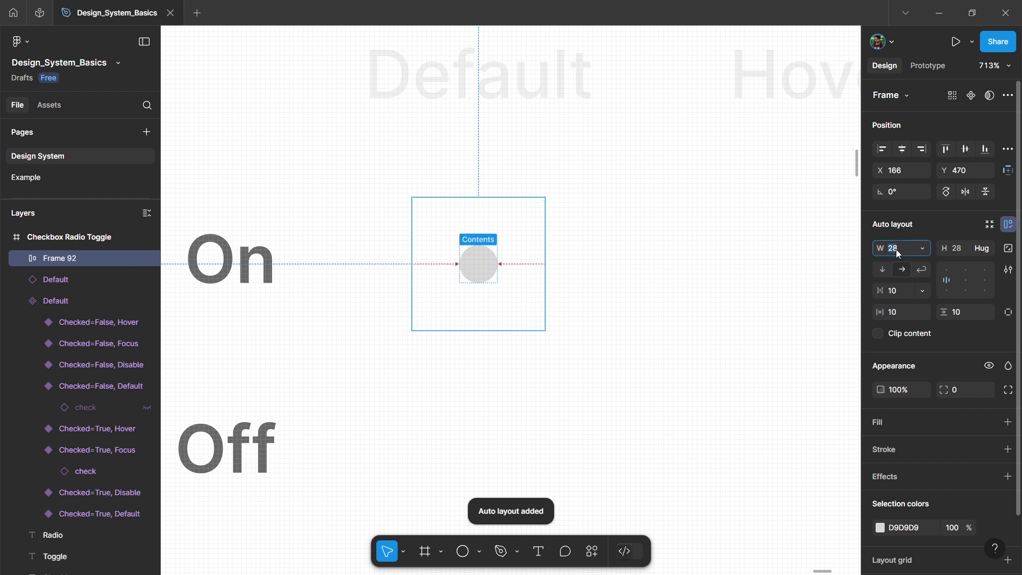
{"action": "type", "text": "16"}
{"action": "key", "text": "Return"}
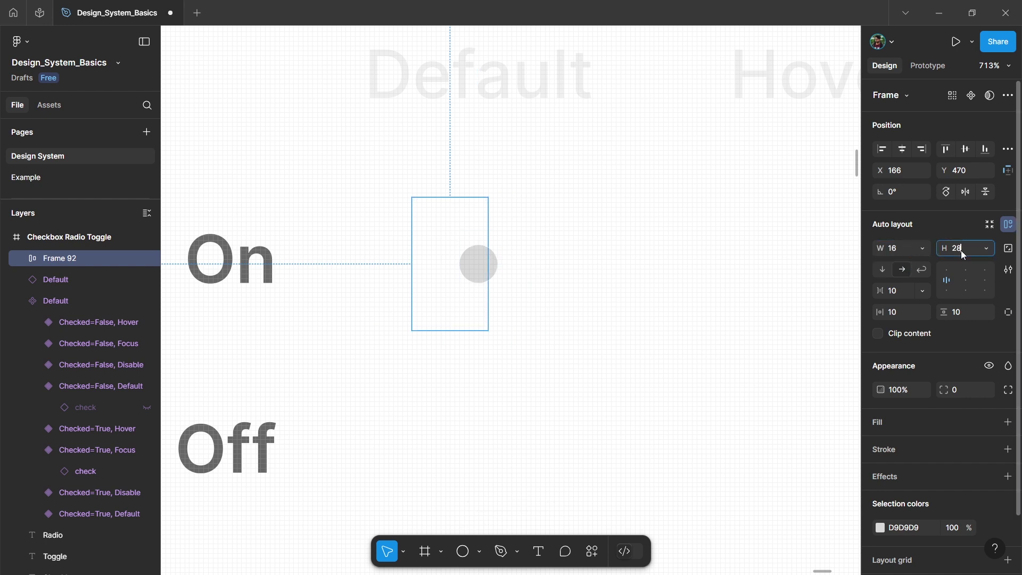
{"action": "left_click", "coordinate": [961, 251]}
{"action": "type", "text": "16"}
{"action": "key", "text": "Return"}
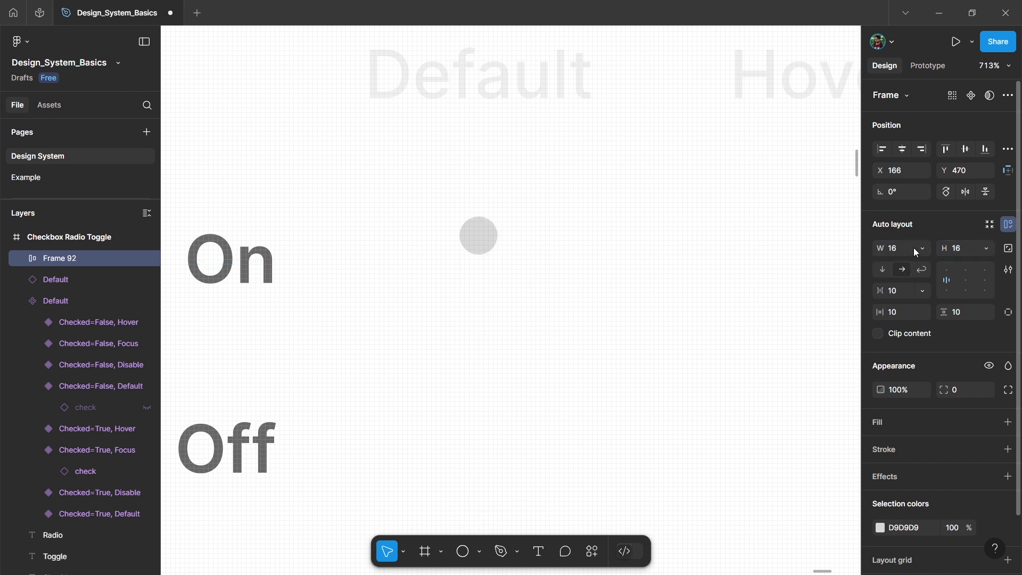
- Center the circle within its auto layout frame and set the horizontal and vertical padding to 0
{"action": "left_click", "coordinate": [961, 280]}
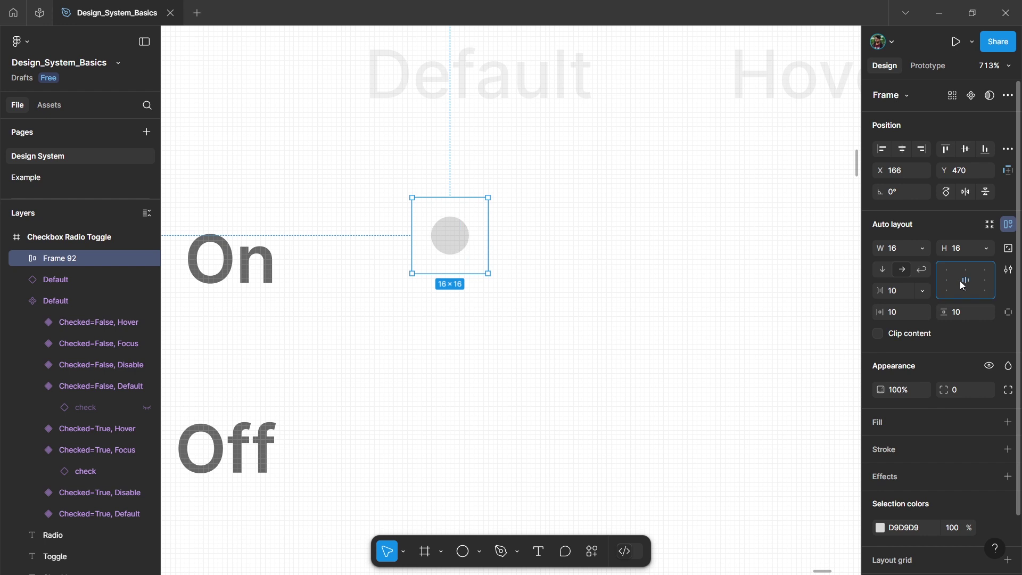
{"action": "left_click", "coordinate": [904, 314]}
{"action": "type", "text": "0"}
{"action": "left_click", "coordinate": [969, 312]}
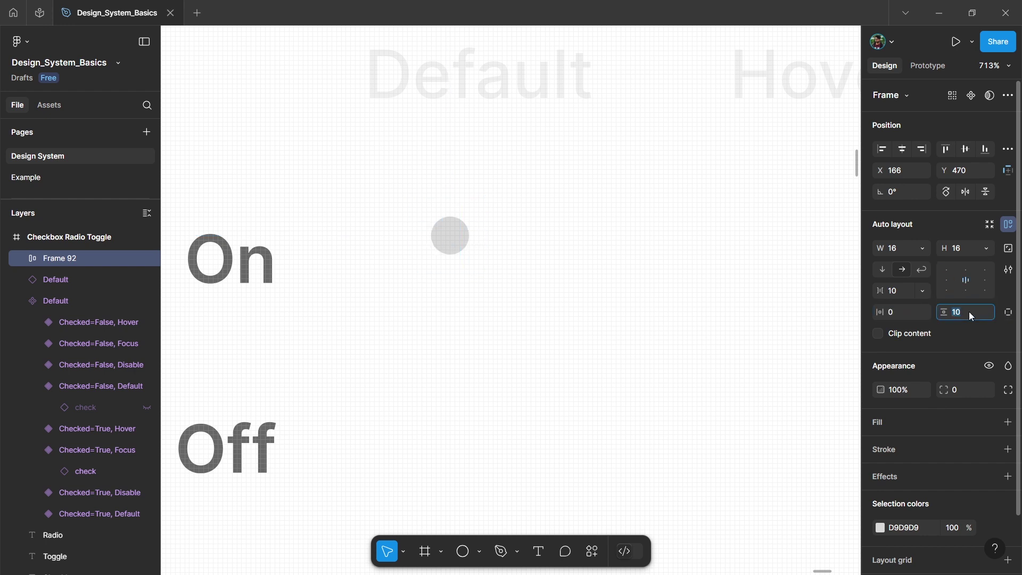
{"action": "type", "text": "0"}
{"action": "key", "text": "Return"}
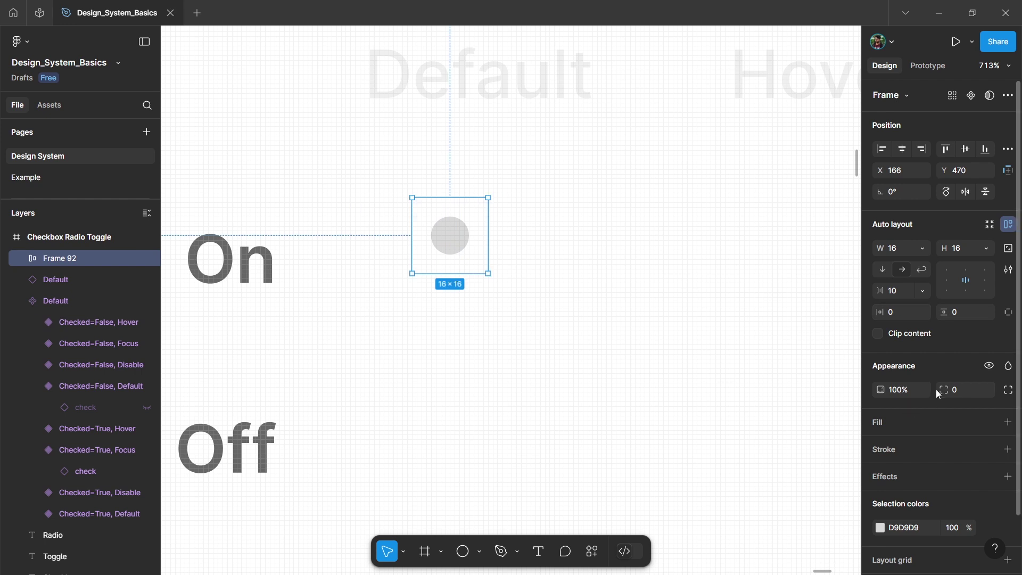
- Add a Color/Primary/P500 stroke to the radio frame and set its corner radius to 16
{"action": "scroll", "coordinate": [967, 398], "scroll_direction": "down", "scroll_amount": 1}
{"action": "left_click", "coordinate": [1008, 390]}
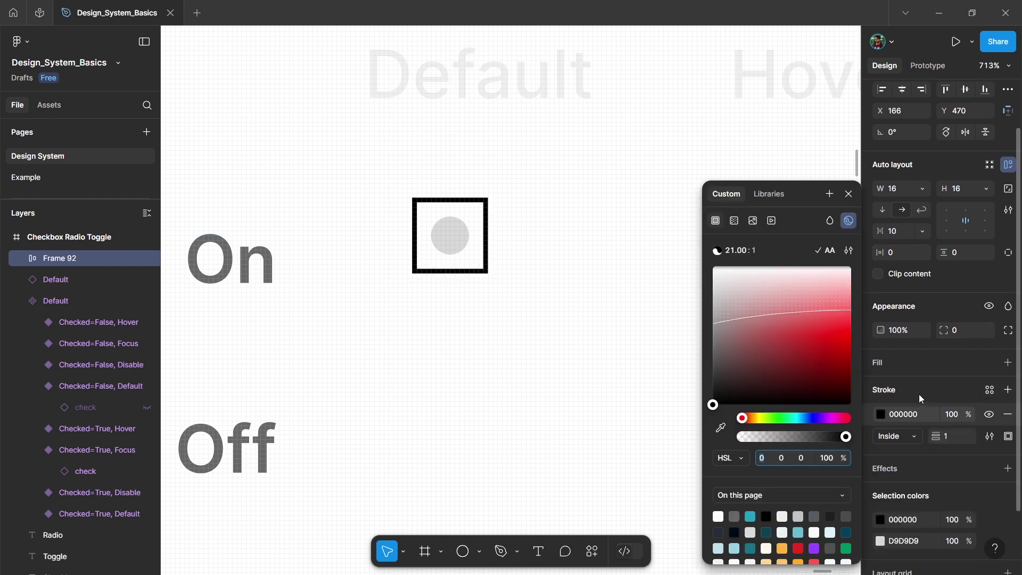
{"action": "left_click", "coordinate": [989, 389]}
{"action": "left_click", "coordinate": [772, 521]}
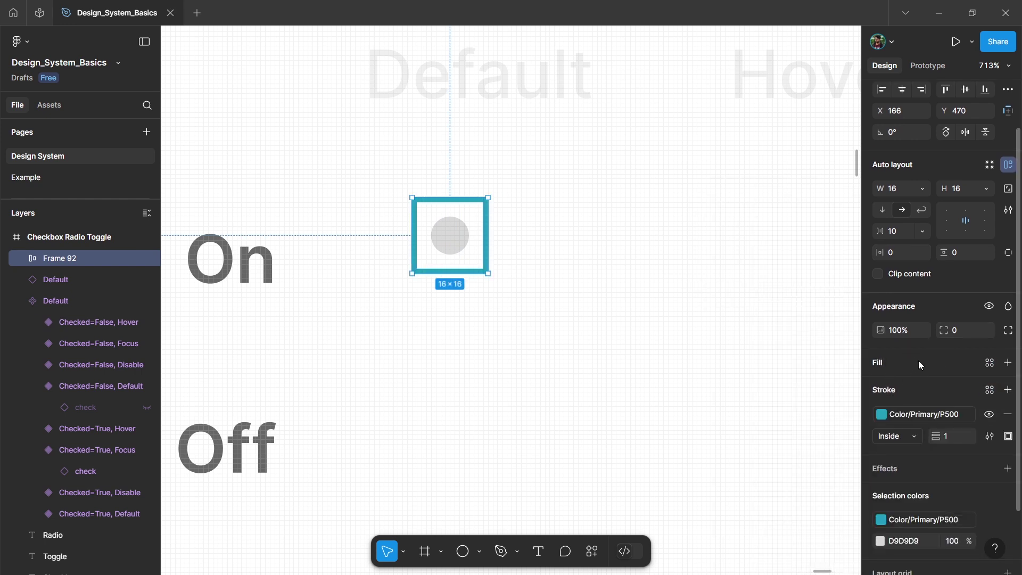
{"action": "left_click_drag", "start_coordinate": [945, 330], "coordinate": [953, 327]}
{"action": "left_click", "coordinate": [962, 327]}
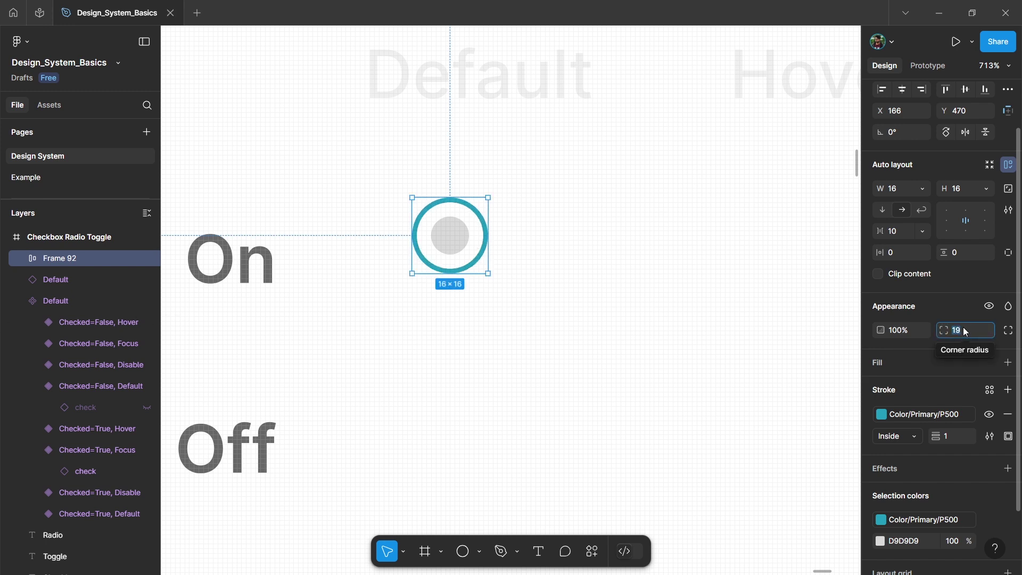
{"action": "type", "text": "16"}
{"action": "key", "text": "Return"}
- Fill the radio button's inner circle with the library color Primary P500
{"action": "left_click", "coordinate": [452, 248]}
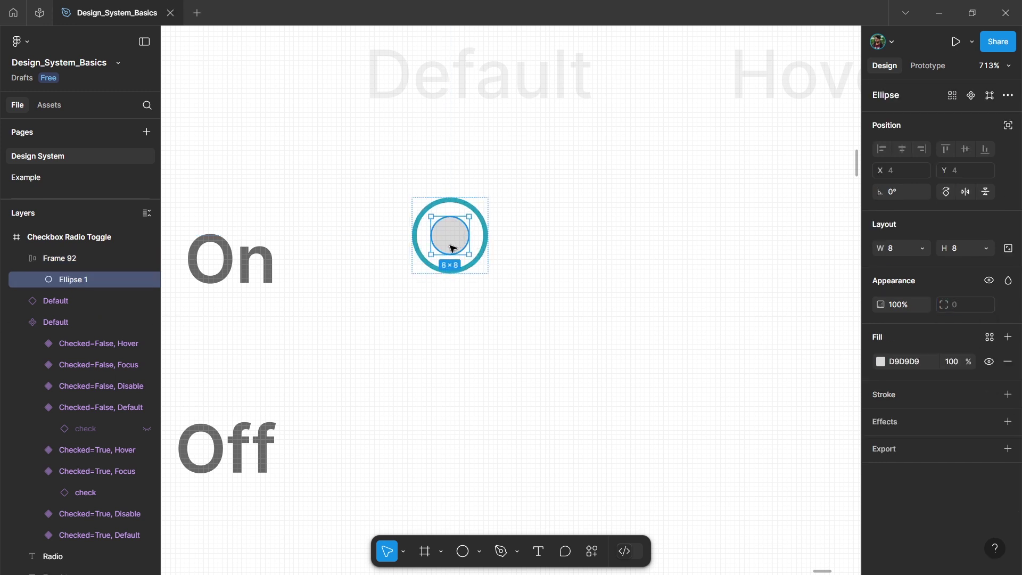
{"action": "left_click", "coordinate": [989, 337]}
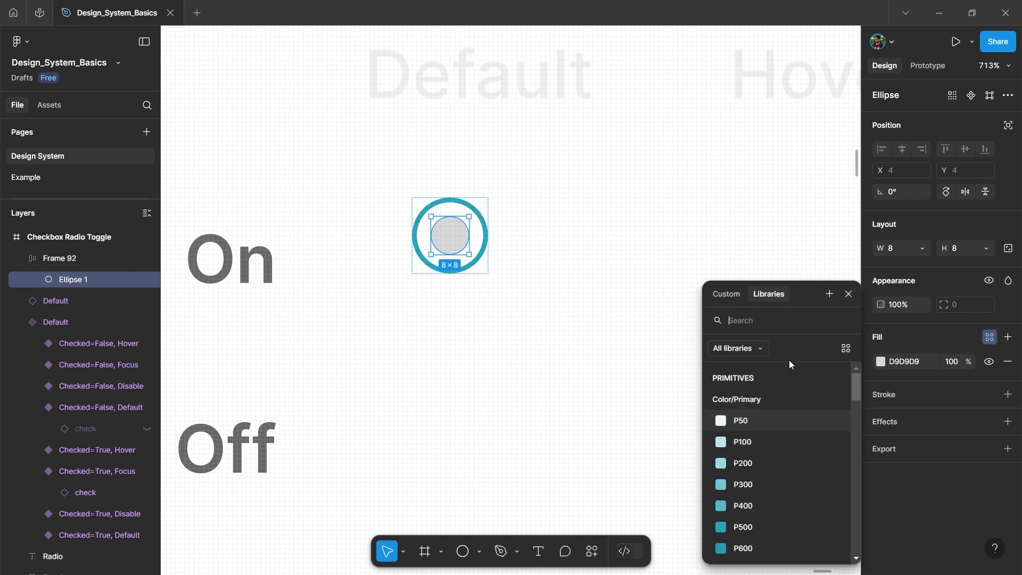
{"action": "left_click", "coordinate": [774, 527]}
{"action": "left_click", "coordinate": [560, 345]}
- Align the radio button with the On label beneath Default and set the Radio section's Default heading opacity to 100%
{"action": "scroll", "coordinate": [560, 346], "scroll_direction": "down", "scroll_amount": 3}
{"action": "left_click", "coordinate": [496, 299]}
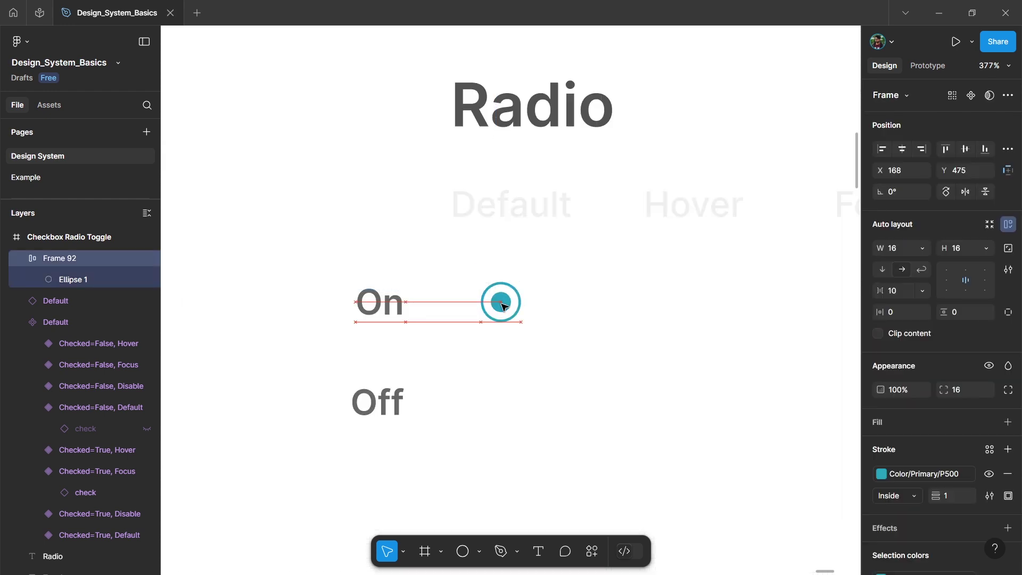
{"action": "left_click", "coordinate": [534, 203]}
{"action": "key", "text": "0"}
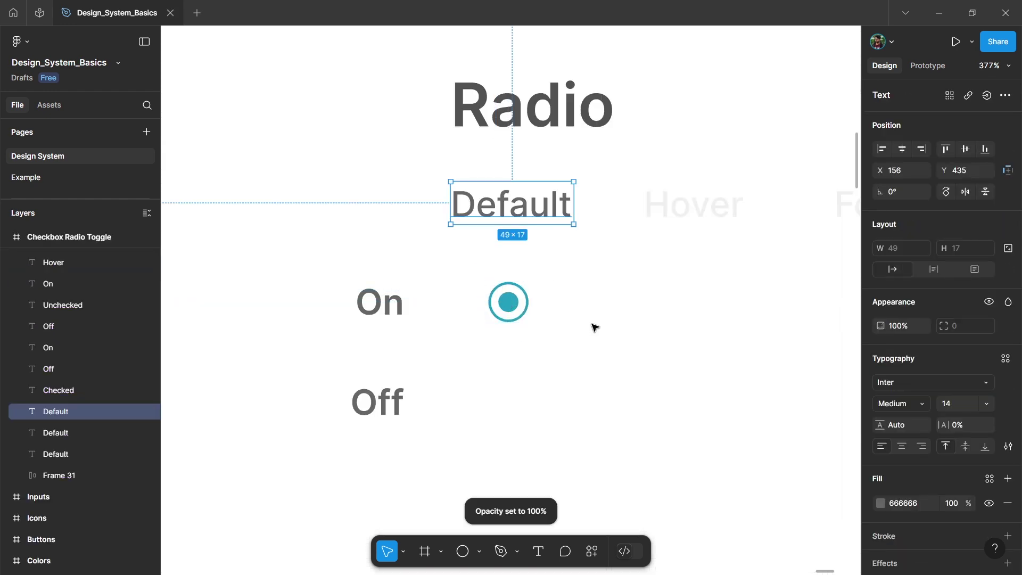
{"action": "left_click", "coordinate": [595, 328]}
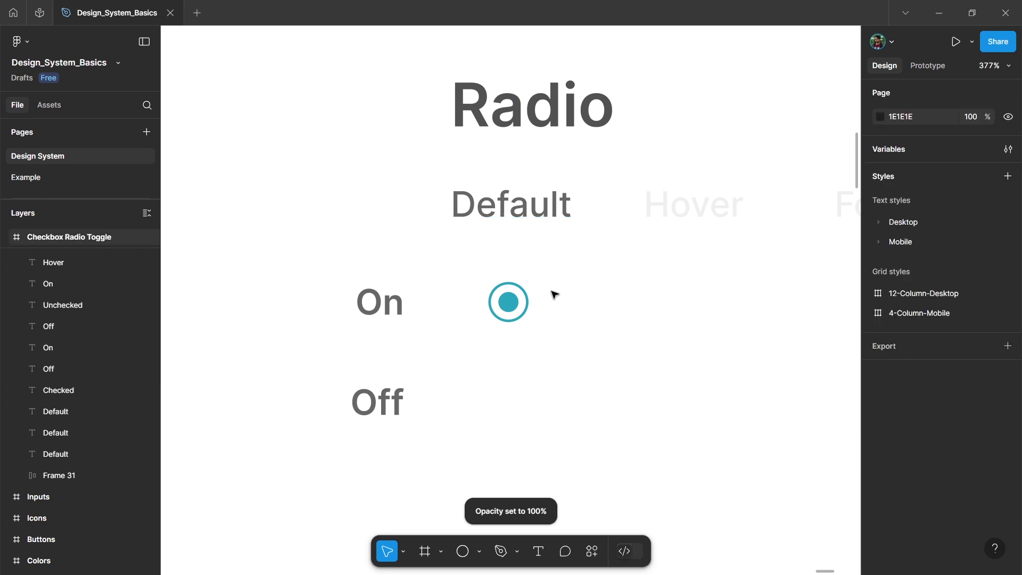
- Duplicate the Default radio button into the Off row and hide the copy's inner circle
{"action": "scroll", "coordinate": [497, 297], "scroll_direction": "down", "scroll_amount": 3}
{"action": "scroll", "coordinate": [495, 348], "scroll_direction": "up", "scroll_amount": 2}
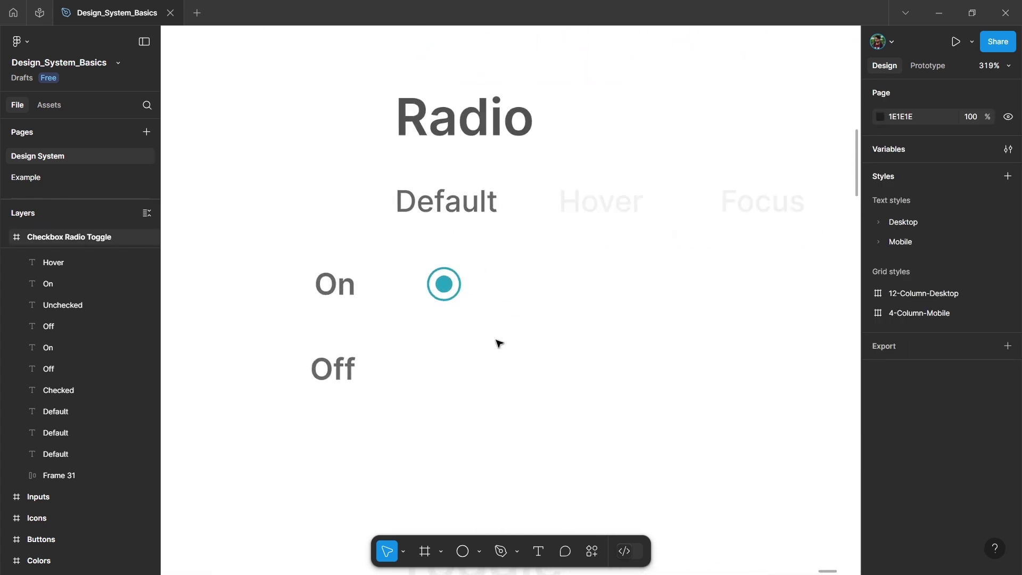
{"action": "left_click", "coordinate": [449, 294]}
{"action": "scroll", "coordinate": [448, 292], "scroll_direction": "up", "scroll_amount": 1}
{"action": "left_click_drag", "start_coordinate": [455, 293], "coordinate": [454, 387]}
{"action": "double_click", "coordinate": [454, 387]}
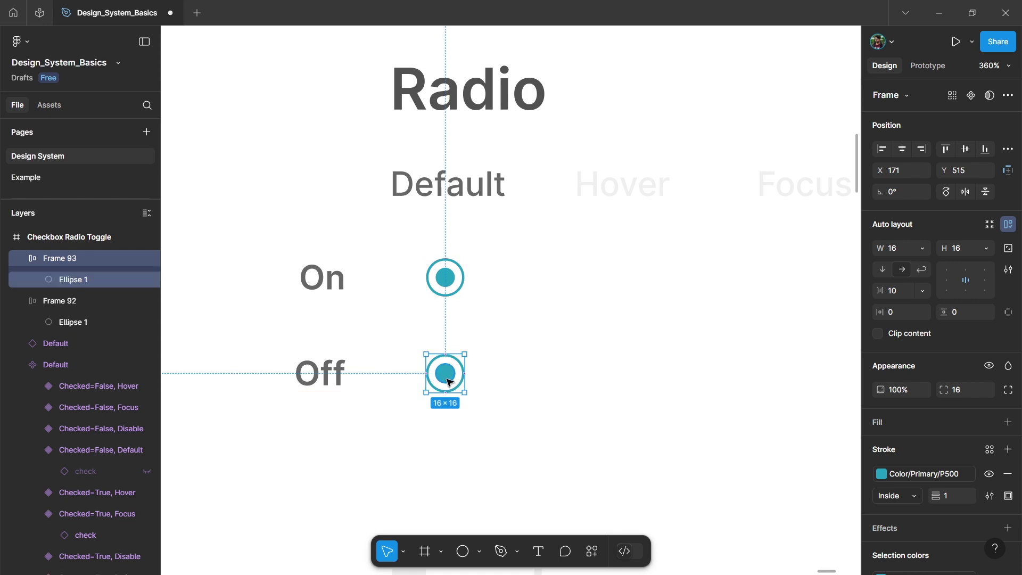
{"action": "scroll", "coordinate": [449, 405], "scroll_direction": "up", "scroll_amount": 2}
{"action": "left_click", "coordinate": [147, 282]}
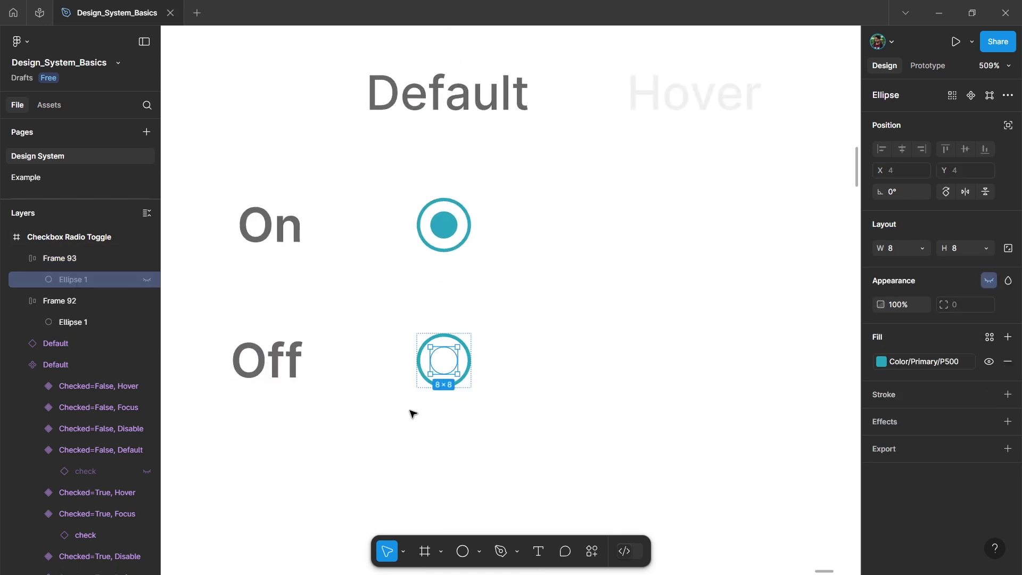
{"action": "left_click", "coordinate": [495, 405]}
- Change the Default Off radio button's stroke to the library color Neutral N200
{"action": "left_click", "coordinate": [457, 377]}
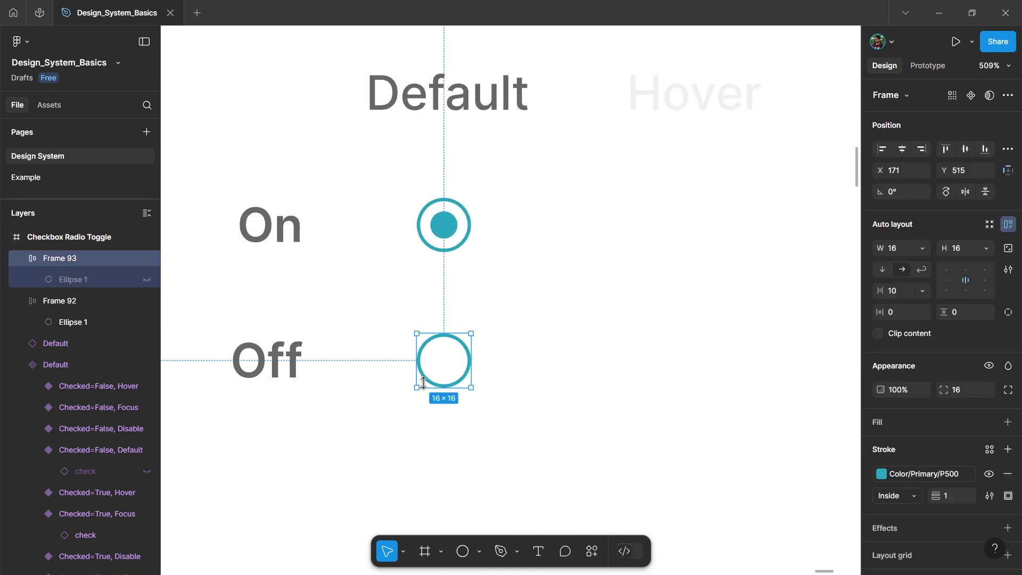
{"action": "scroll", "coordinate": [932, 402], "scroll_direction": "down", "scroll_amount": 2}
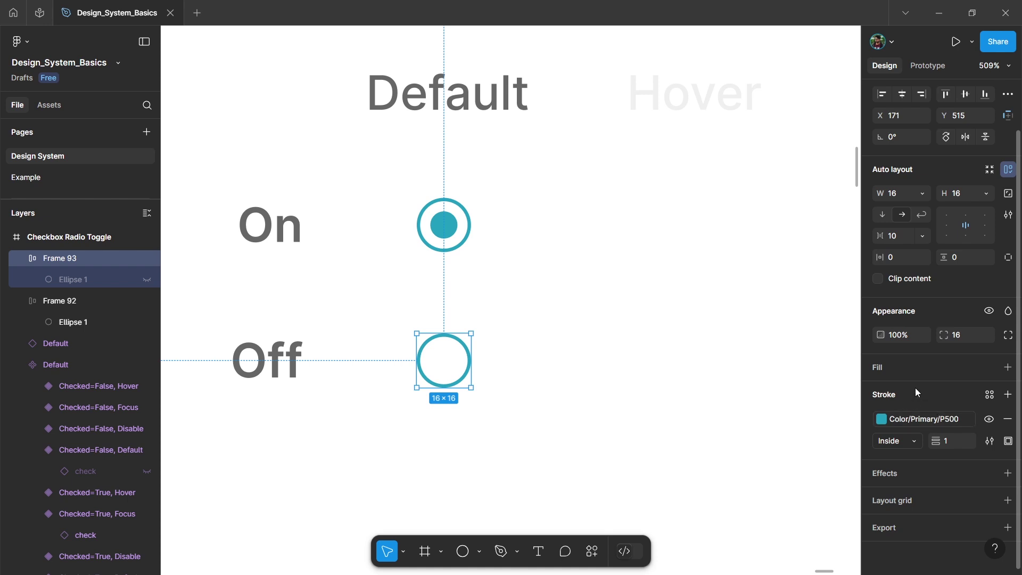
{"action": "left_click", "coordinate": [927, 421]}
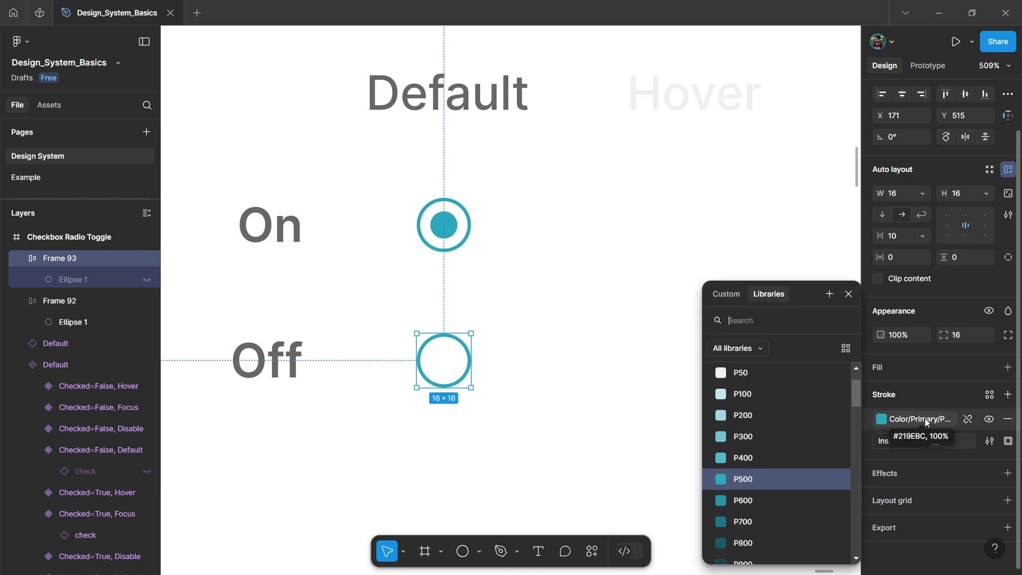
{"action": "type", "text": "neu"}
{"action": "left_click", "coordinate": [744, 442]}
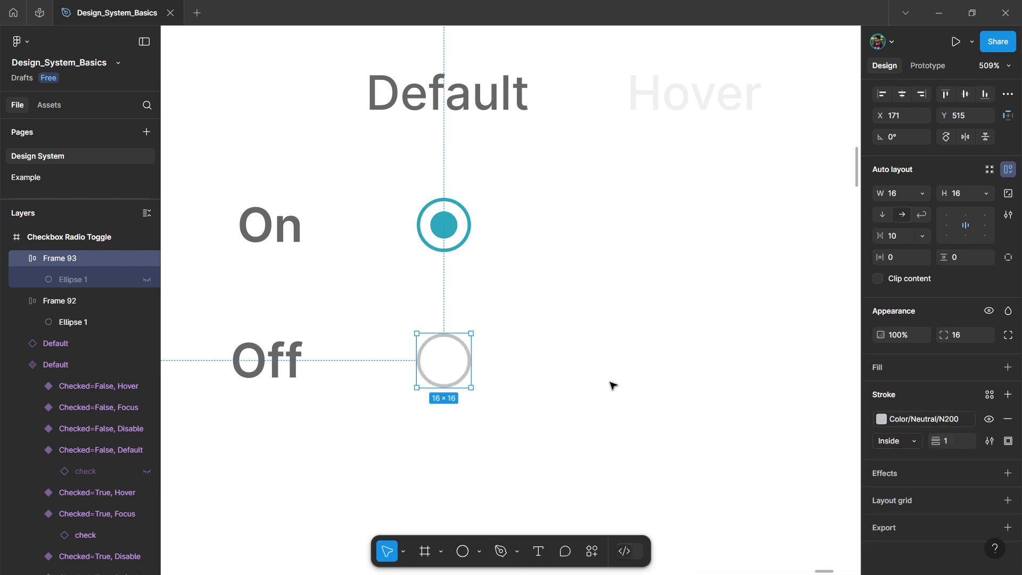
{"action": "left_click", "coordinate": [551, 351]}
- Duplicate the On and Off radio buttons into the Hover column and set the Hover heading's opacity to 100%
{"action": "scroll", "coordinate": [527, 343], "scroll_direction": "down", "scroll_amount": 3}
{"action": "scroll", "coordinate": [527, 344], "scroll_direction": "right", "scroll_amount": 3}
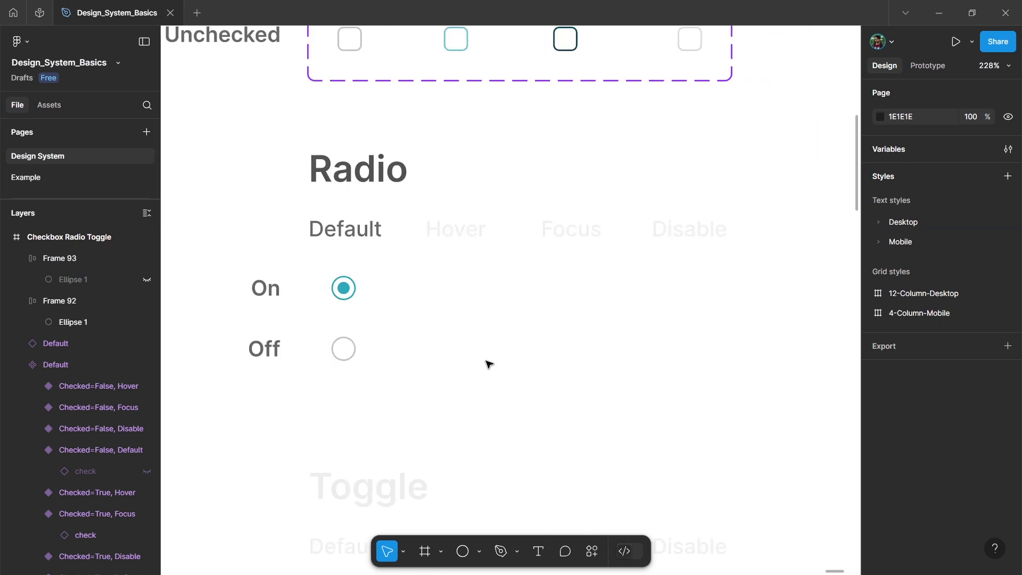
{"action": "scroll", "coordinate": [343, 351], "scroll_direction": "up", "scroll_amount": 3}
{"action": "left_click_drag", "start_coordinate": [387, 373], "coordinate": [514, 249]}
{"action": "left_click", "coordinate": [509, 173]}
{"action": "key", "text": "0"}
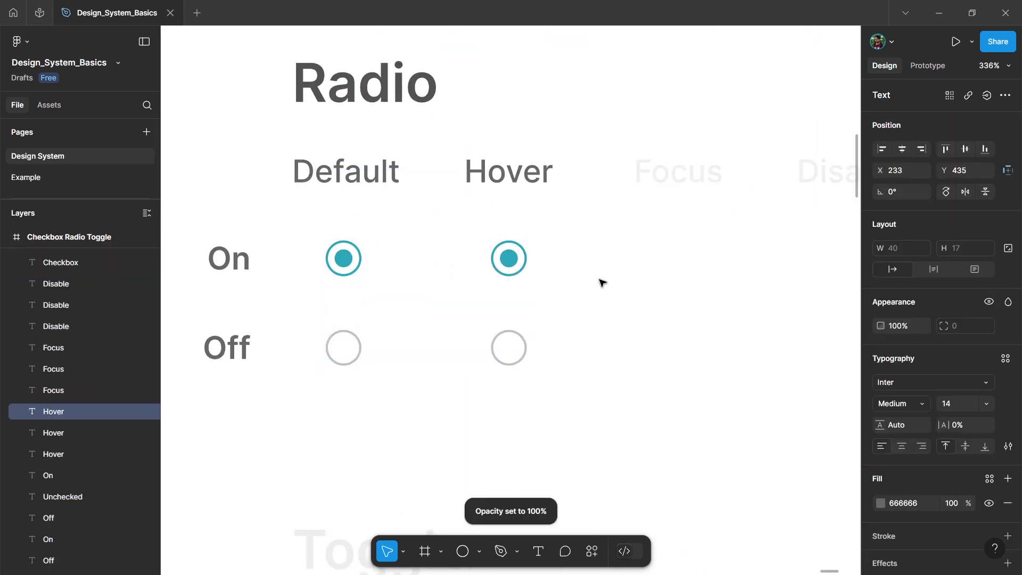
{"action": "left_click", "coordinate": [602, 283]}
- Change the Hover On radio button's stroke and inner circle color to Primary P300
{"action": "scroll", "coordinate": [532, 312], "scroll_direction": "right", "scroll_amount": 2}
{"action": "scroll", "coordinate": [484, 317], "scroll_direction": "down", "scroll_amount": 1}
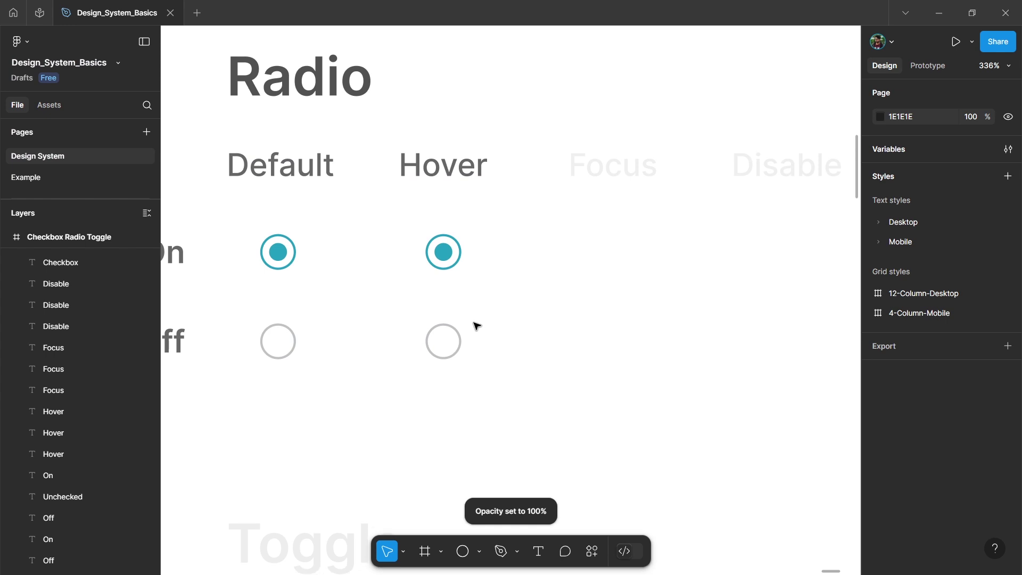
{"action": "left_click", "coordinate": [449, 257]}
{"action": "left_click", "coordinate": [881, 468]}
{"action": "left_click", "coordinate": [743, 436]}
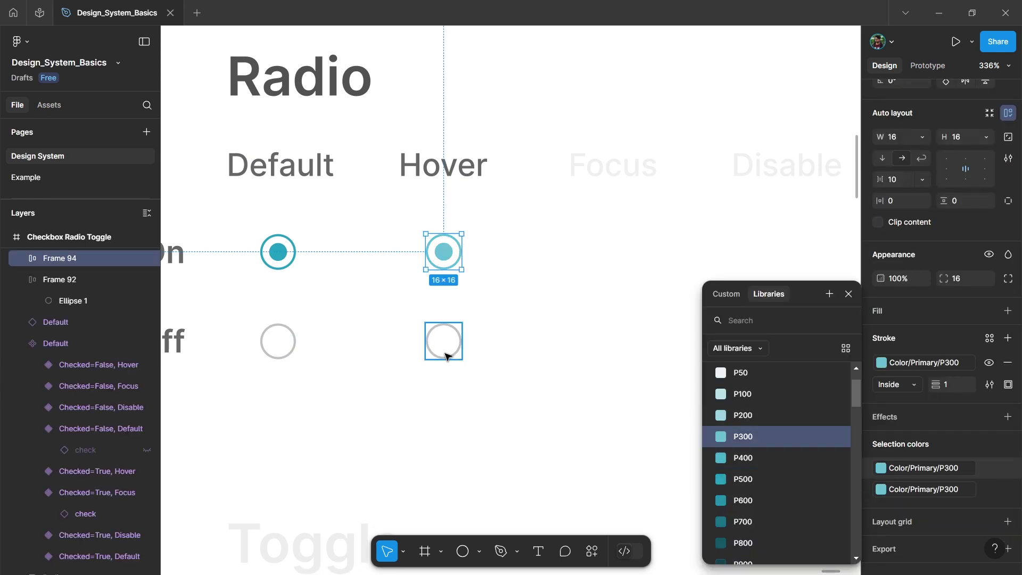
- Change the Hover Off radio button's stroke to the light Primary color matching the Hover On radio button
{"action": "left_click", "coordinate": [446, 356]}
{"action": "left_click", "coordinate": [919, 417]}
{"action": "scroll", "coordinate": [767, 465], "scroll_direction": "up", "scroll_amount": 3}
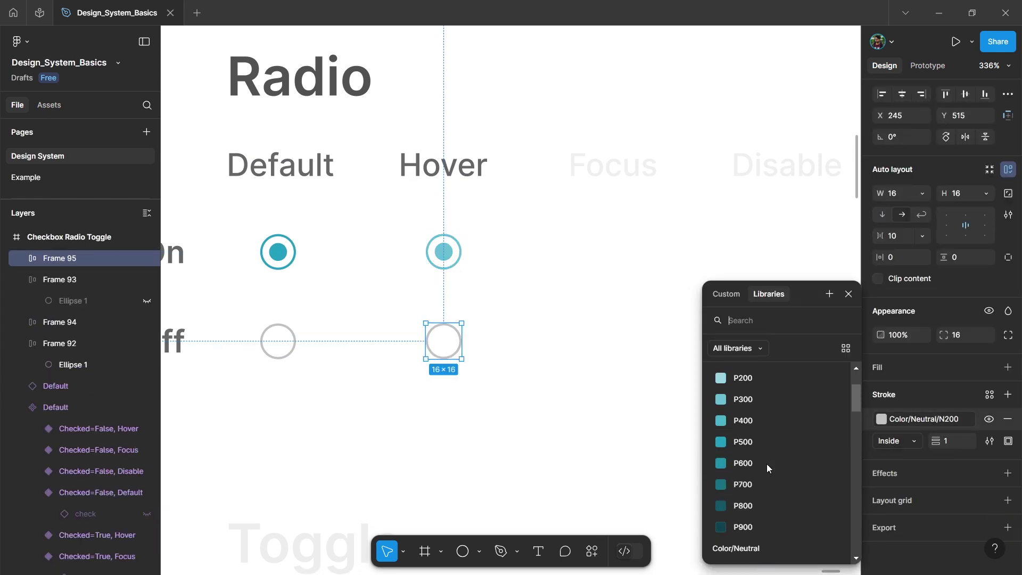
{"action": "scroll", "coordinate": [767, 465], "scroll_direction": "up", "scroll_amount": 2}
{"action": "scroll", "coordinate": [766, 465], "scroll_direction": "down", "scroll_amount": 1}
{"action": "left_click", "coordinate": [756, 421]}
{"action": "left_click", "coordinate": [572, 353]}
- Set the Radio section's Focus heading opacity to 100% and duplicate the Default radio pair into the Focus column
{"action": "scroll", "coordinate": [568, 352], "scroll_direction": "down", "scroll_amount": 1}
{"action": "left_click", "coordinate": [609, 220]}
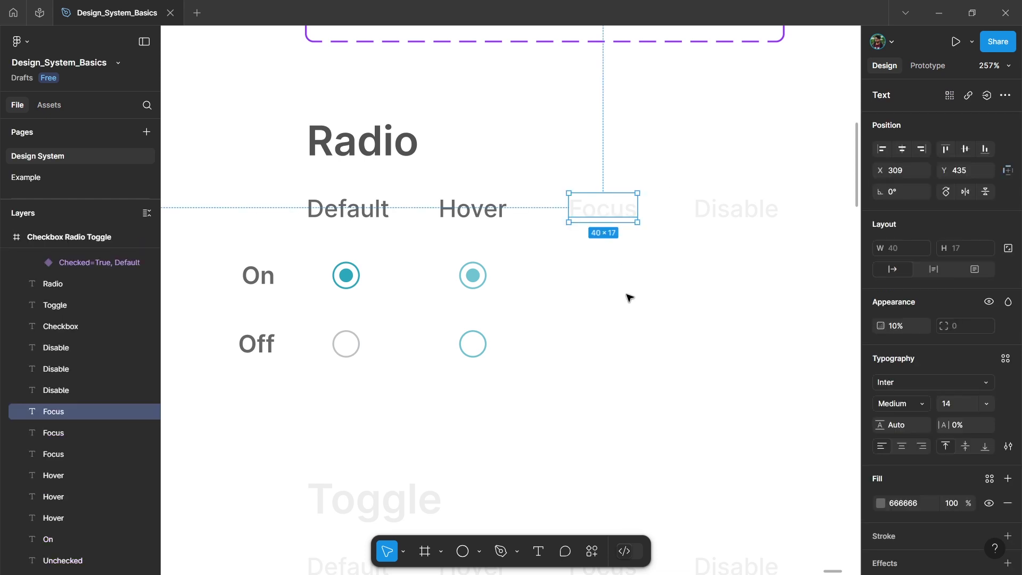
{"action": "key", "text": "0"}
{"action": "left_click", "coordinate": [404, 379]}
{"action": "left_click_drag", "start_coordinate": [386, 378], "coordinate": [321, 244]}
{"action": "left_click_drag", "start_coordinate": [350, 282], "coordinate": [603, 276], "text": "alt"}
{"action": "left_click", "coordinate": [627, 296]}
- Change the Focus On radio button's stroke to Primary P900, leaving its inner circle color as it is
{"action": "scroll", "coordinate": [597, 290], "scroll_direction": "right", "scroll_amount": 2}
{"action": "left_click", "coordinate": [536, 276]}
{"action": "scroll", "coordinate": [922, 405], "scroll_direction": "down", "scroll_amount": 3}
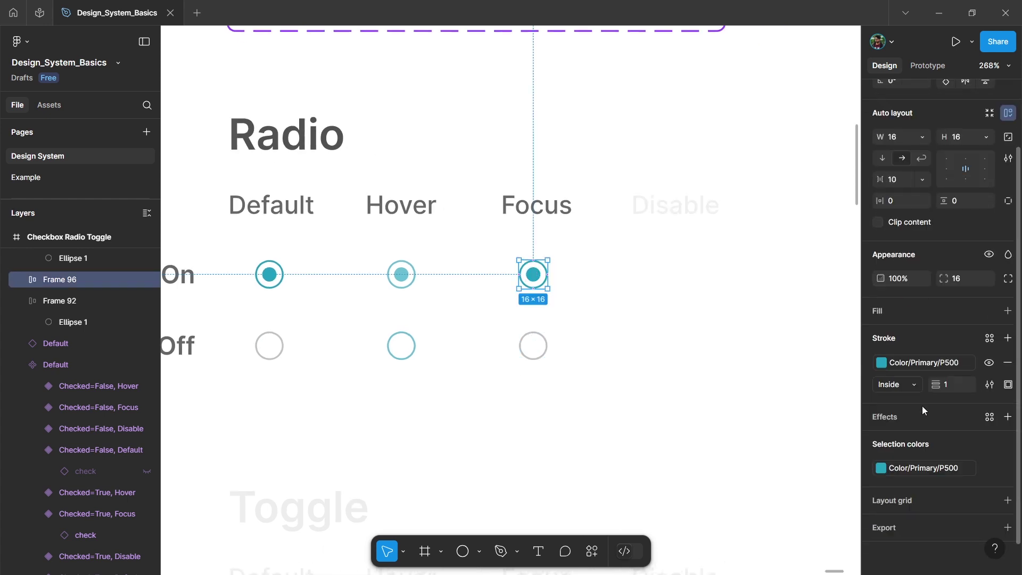
{"action": "left_click", "coordinate": [917, 362]}
{"action": "left_click", "coordinate": [781, 463]}
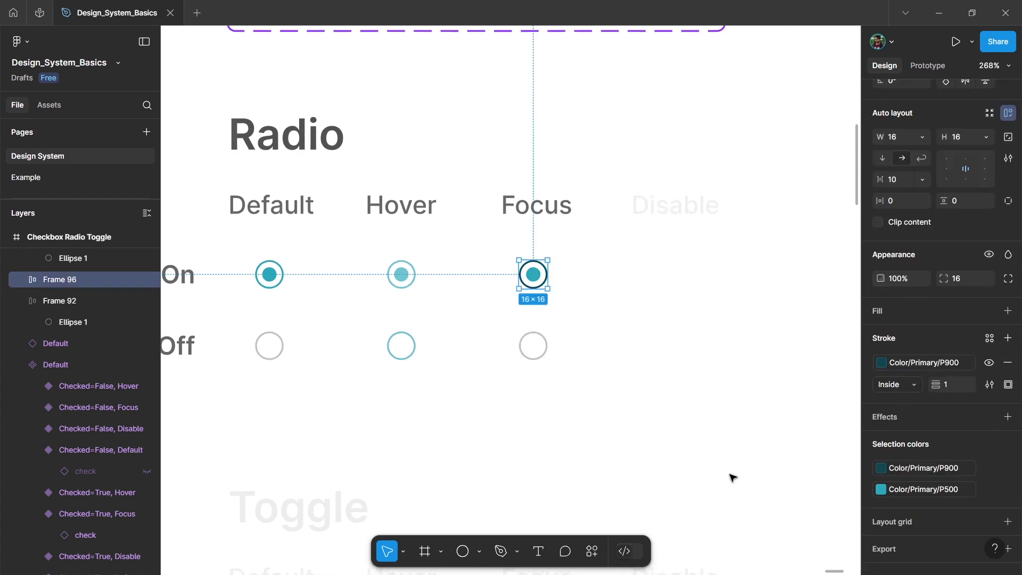
- Change the Focus Off radio button's stroke to Primary P900
{"action": "left_click", "coordinate": [534, 346]}
{"action": "left_click", "coordinate": [910, 420]}
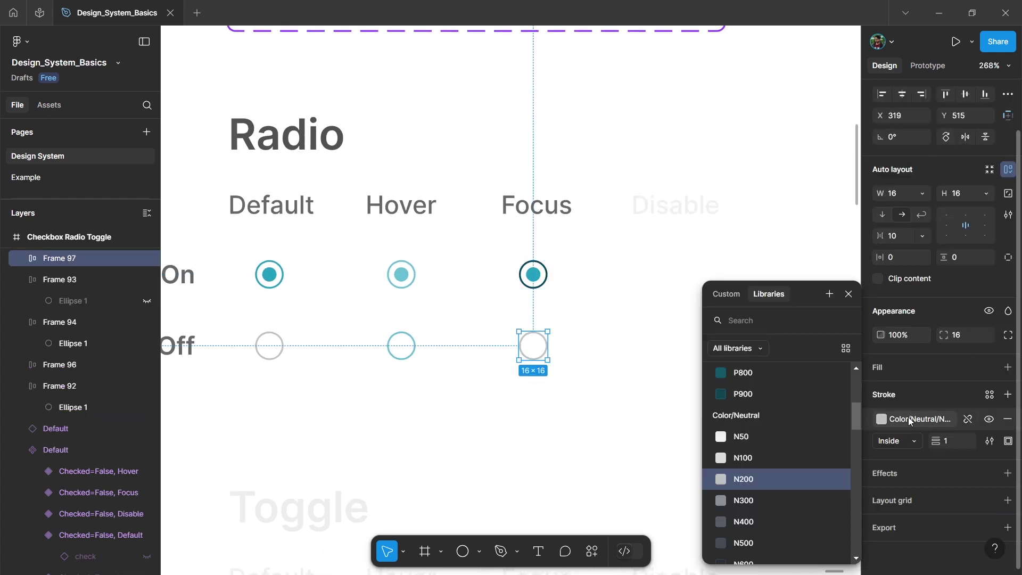
{"action": "scroll", "coordinate": [765, 399], "scroll_direction": "up", "scroll_amount": 2}
{"action": "left_click", "coordinate": [745, 456]}
{"action": "left_click", "coordinate": [606, 400]}
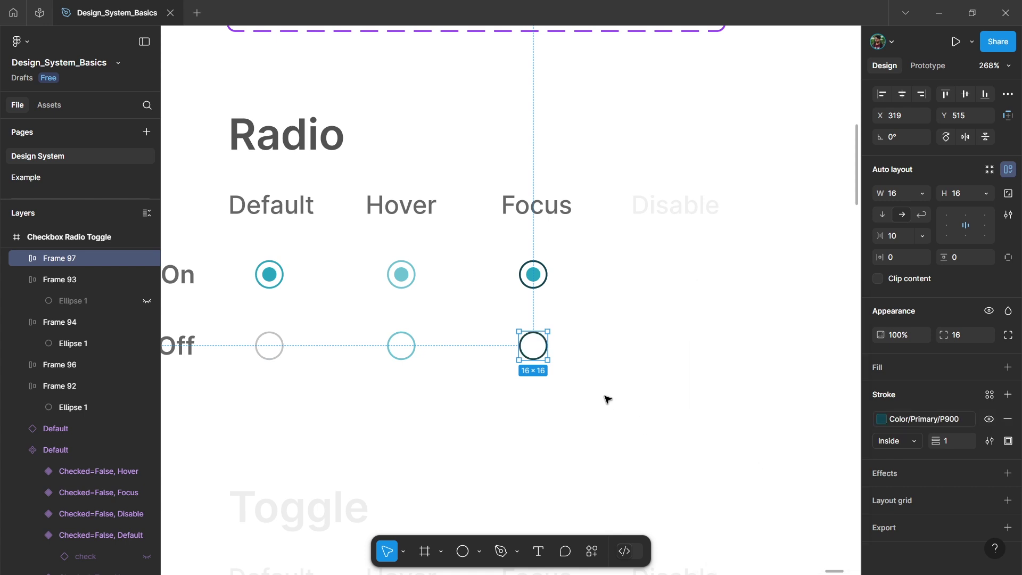
- Set the Radio section's Disable heading opacity to 100% and duplicate the Default radio pair into the Disable column
{"action": "left_click", "coordinate": [595, 395]}
{"action": "left_click", "coordinate": [668, 208]}
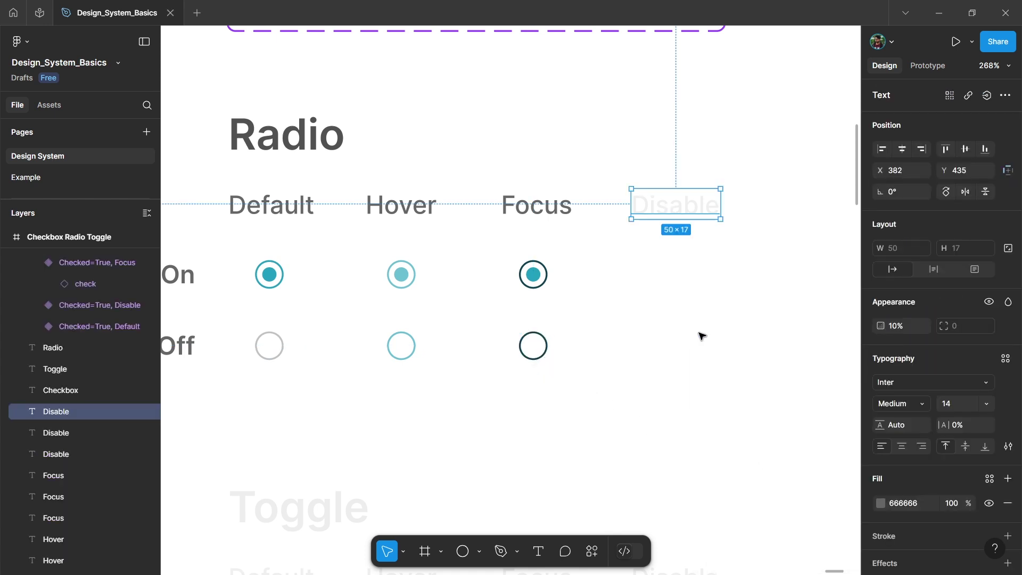
{"action": "key", "text": "0"}
{"action": "scroll", "coordinate": [566, 302], "scroll_direction": "down", "scroll_amount": 1}
{"action": "left_click", "coordinate": [286, 314]}
{"action": "left_click_drag", "start_coordinate": [286, 315], "coordinate": [679, 297]}
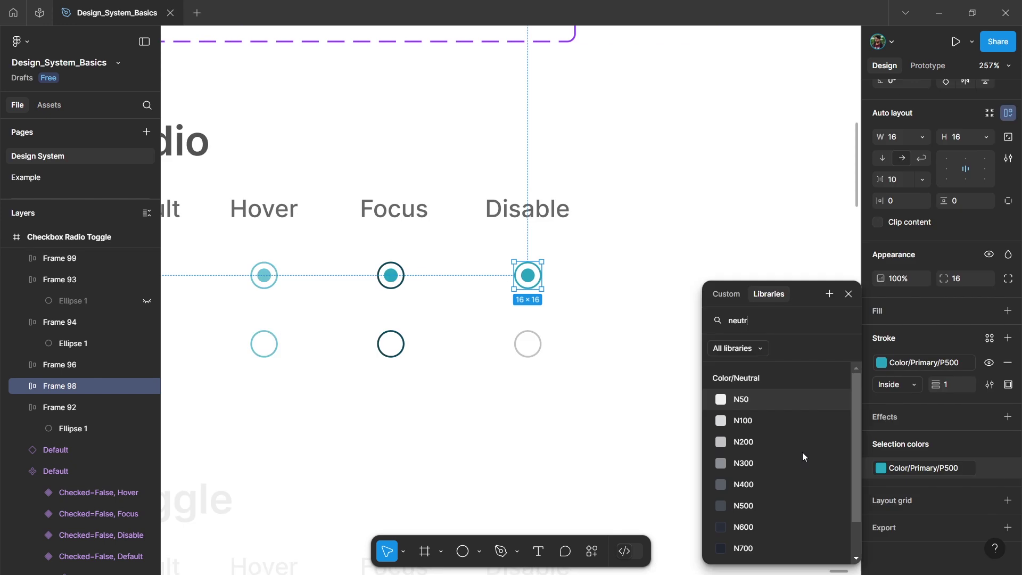
- Set the Disable On radio button's color to Neutral N100 and match the Disable Off radio's stroke to it
{"action": "left_click", "coordinate": [772, 421]}
{"action": "left_click", "coordinate": [524, 346]}
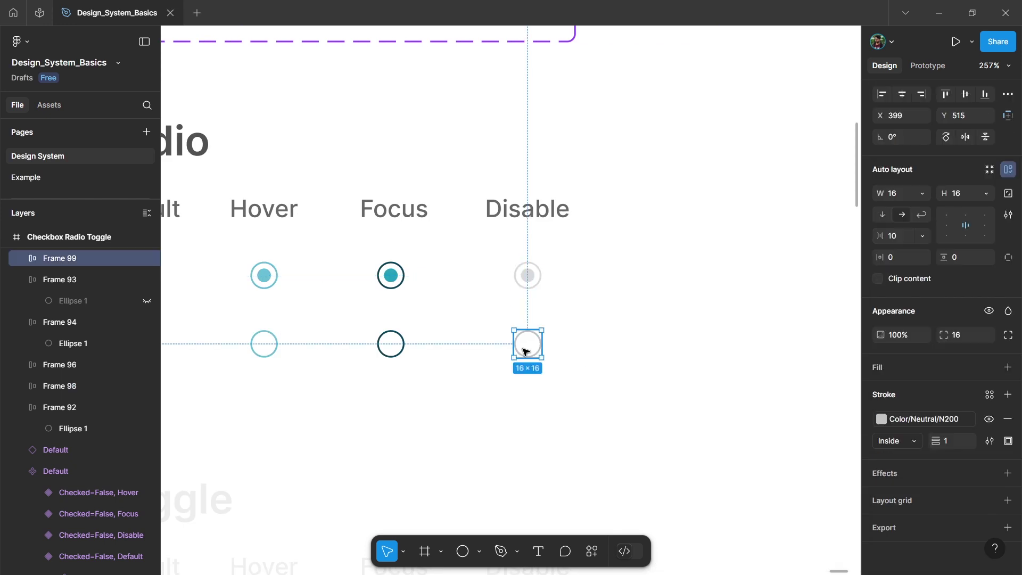
{"action": "left_click", "coordinate": [926, 419]}
{"action": "left_click", "coordinate": [752, 458]}
{"action": "left_click", "coordinate": [732, 294]}
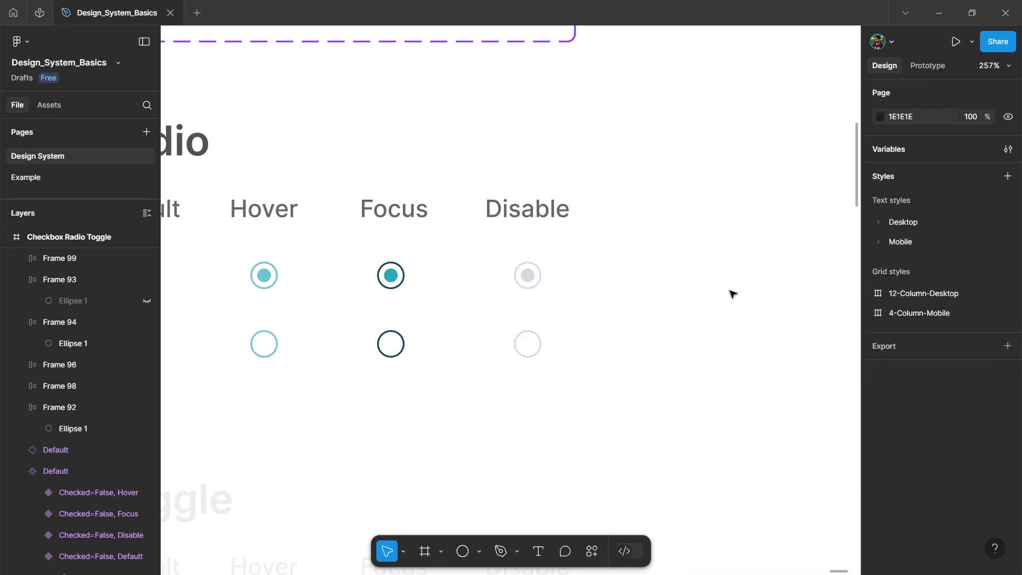
- Combine all eight On and Off radio buttons into one component set
{"action": "scroll", "coordinate": [732, 294], "scroll_direction": "down", "scroll_amount": 5}
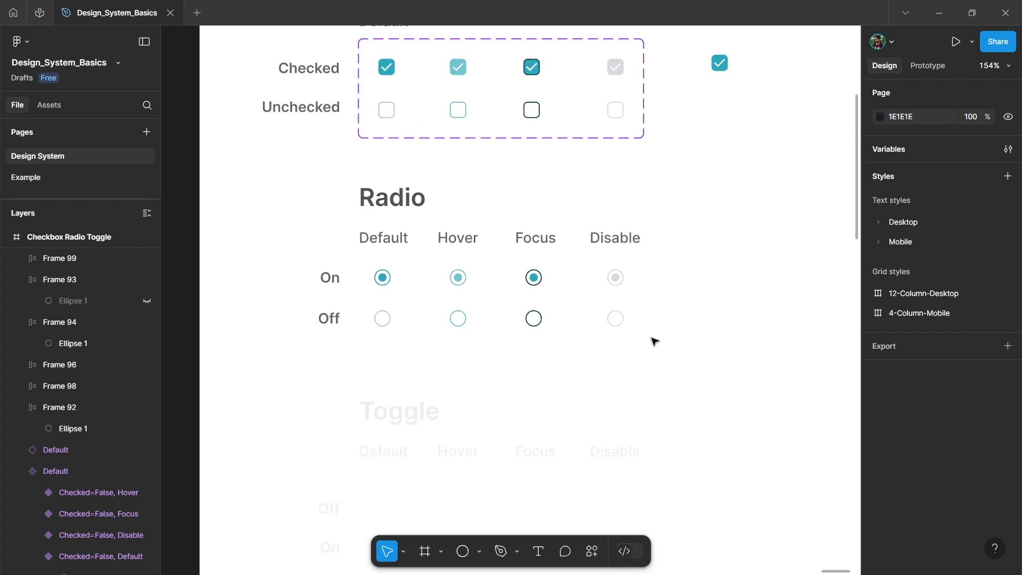
{"action": "left_click_drag", "start_coordinate": [655, 347], "coordinate": [373, 266]}
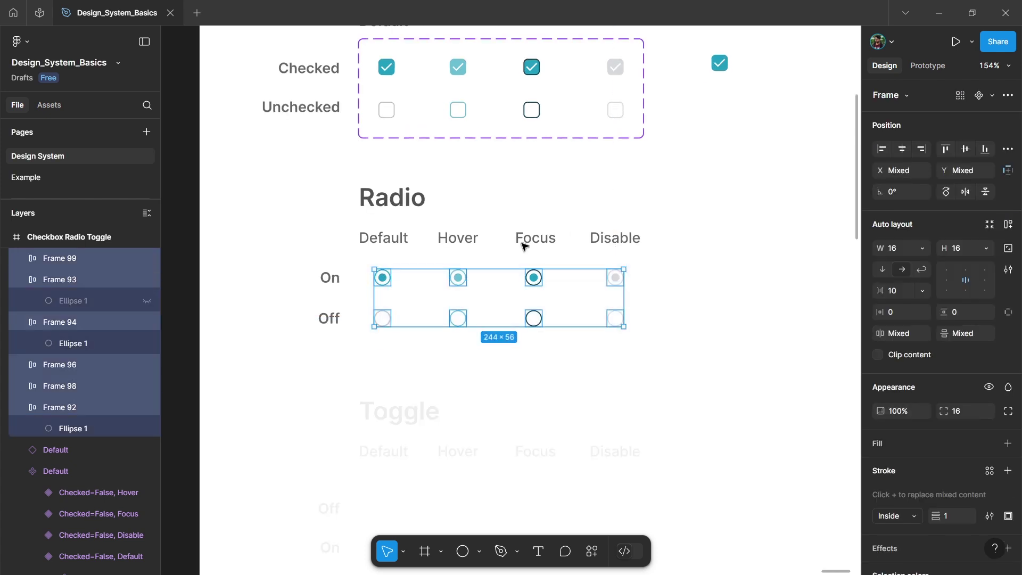
{"action": "left_click", "coordinate": [993, 96]}
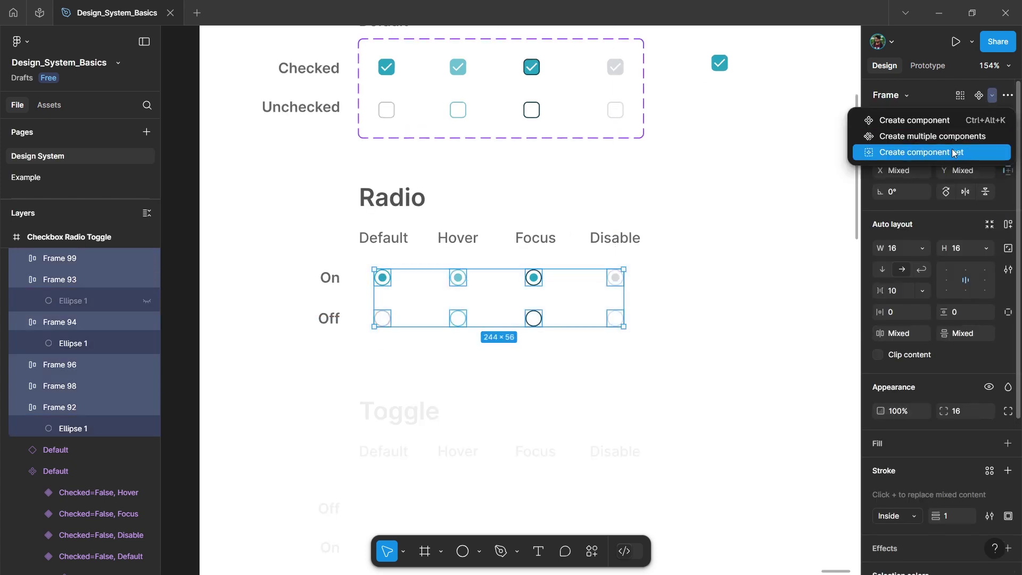
{"action": "left_click", "coordinate": [923, 153]}
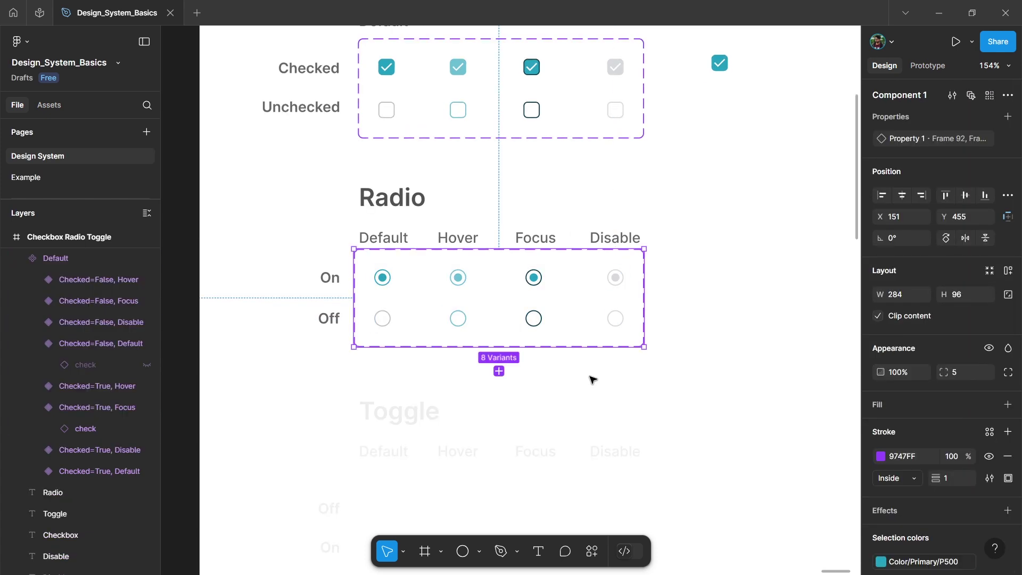
- Place an instance of the Default On radio button outside the component set, beside the Disable column
{"action": "scroll", "coordinate": [388, 287], "scroll_direction": "up", "scroll_amount": 1}
{"action": "double_click", "coordinate": [385, 283]}
{"action": "scroll", "coordinate": [447, 283], "scroll_direction": "up", "scroll_amount": 3}
{"action": "left_click_drag", "start_coordinate": [384, 282], "coordinate": [810, 270]}
{"action": "scroll", "coordinate": [787, 258], "scroll_direction": "right", "scroll_amount": 5}
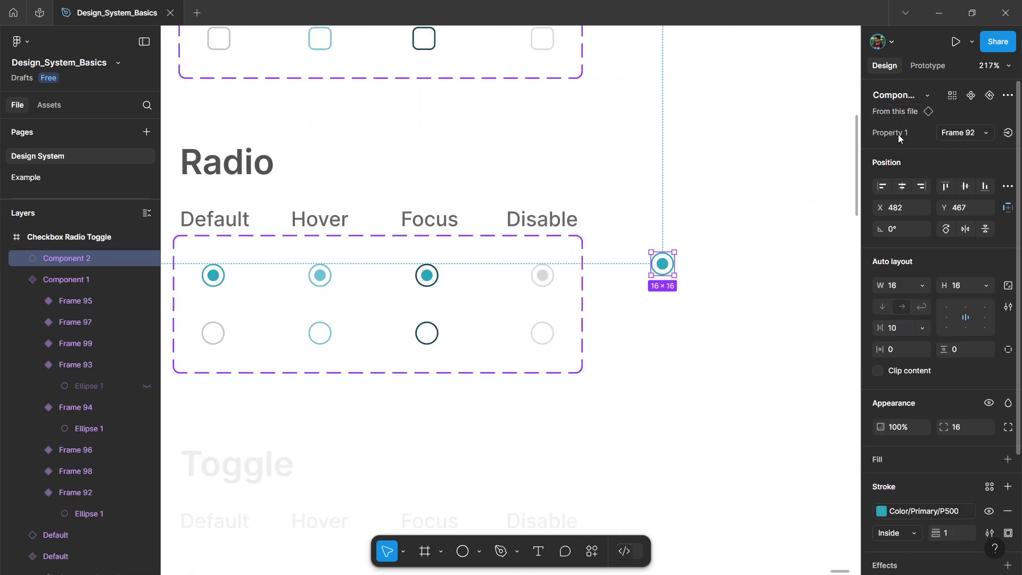
- Rename the radio component set's variant property Property 1 to isOn
{"action": "left_click", "coordinate": [577, 337]}
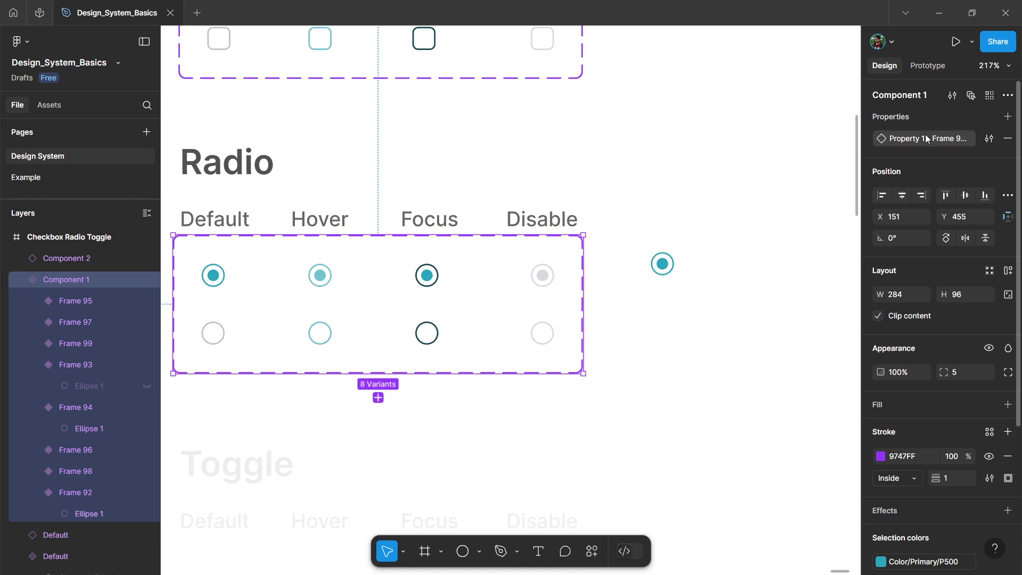
{"action": "double_click", "coordinate": [904, 139]}
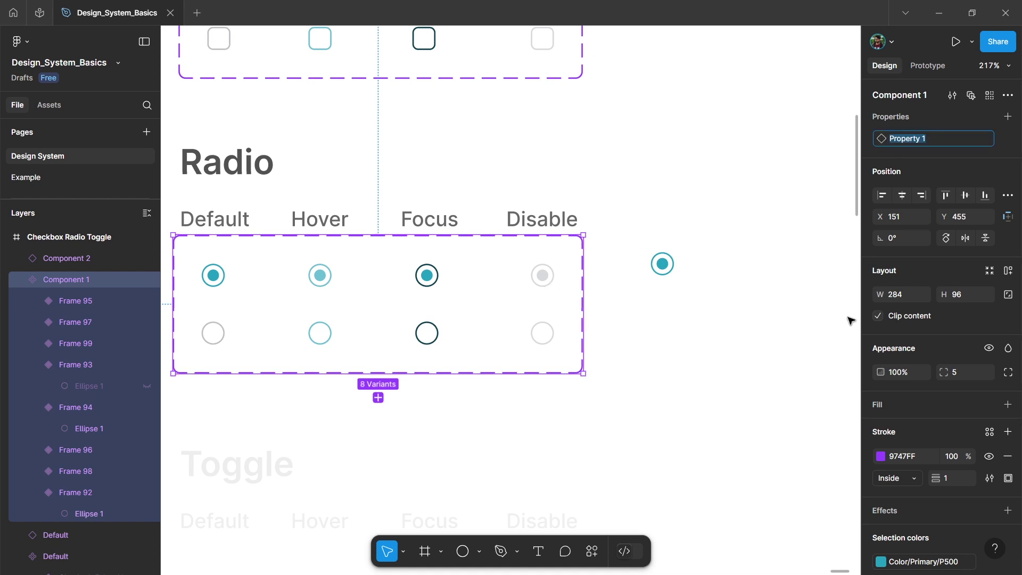
{"action": "type", "text": "is"}
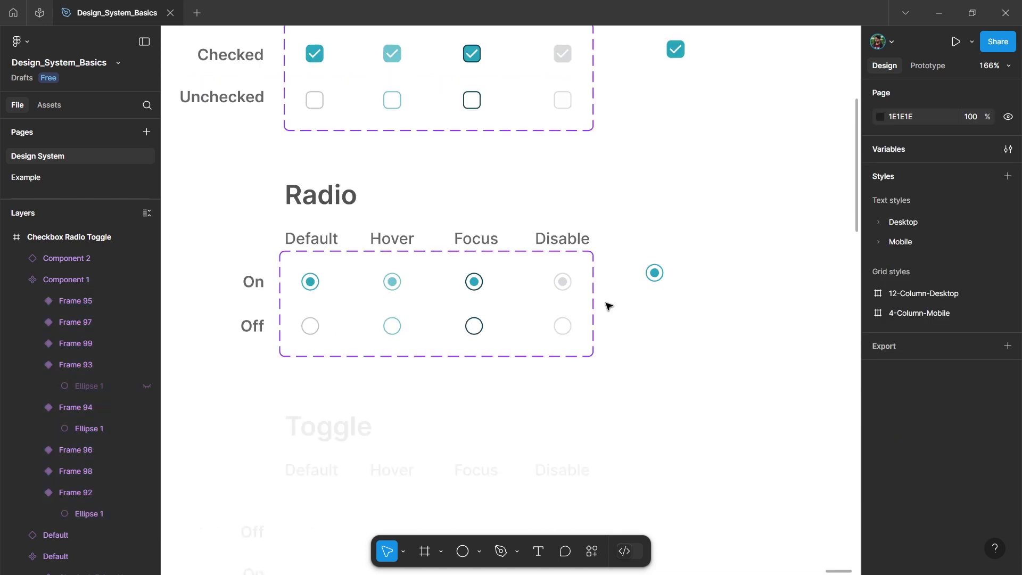
- Set the isOn value of the four variants in the Radio section's On row to True
{"action": "left_click_drag", "start_coordinate": [613, 305], "coordinate": [292, 267]}
{"action": "left_click", "coordinate": [957, 168]}
{"action": "type", "text": "True"}
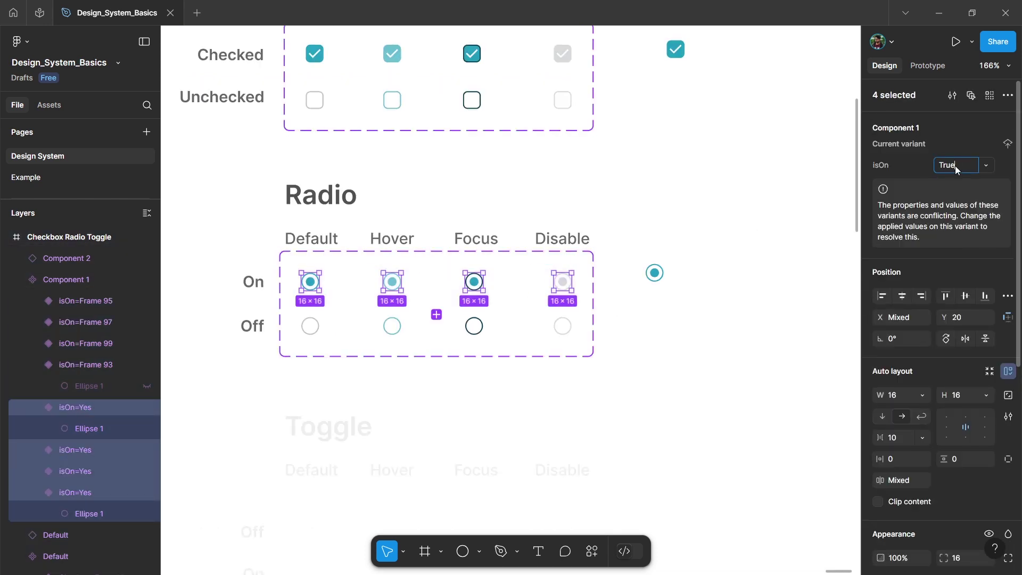
{"action": "key", "text": "Return"}
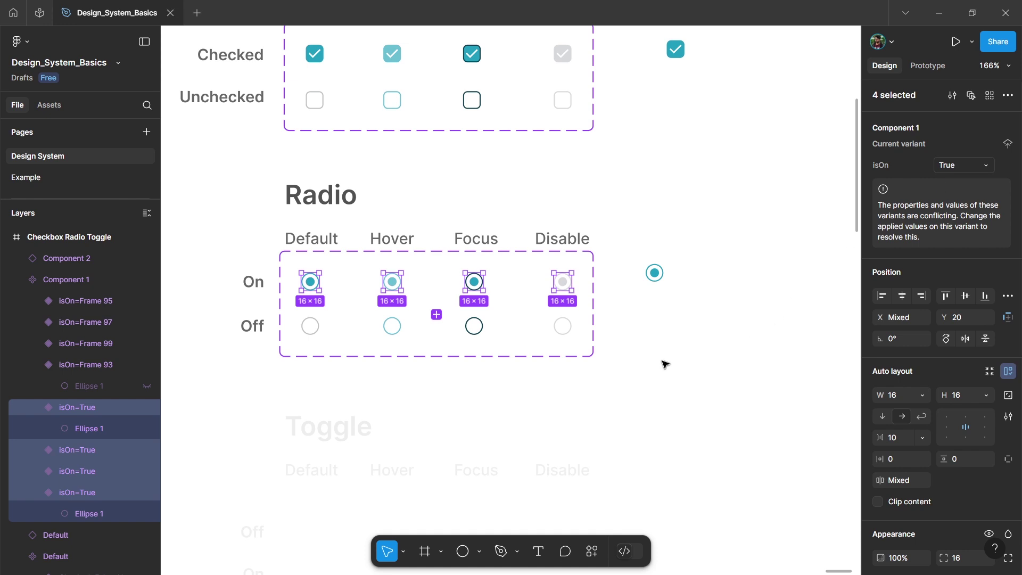
- Set the isOn value of the four variants in the Radio section's Off row to False
{"action": "left_click_drag", "start_coordinate": [629, 362], "coordinate": [302, 310]}
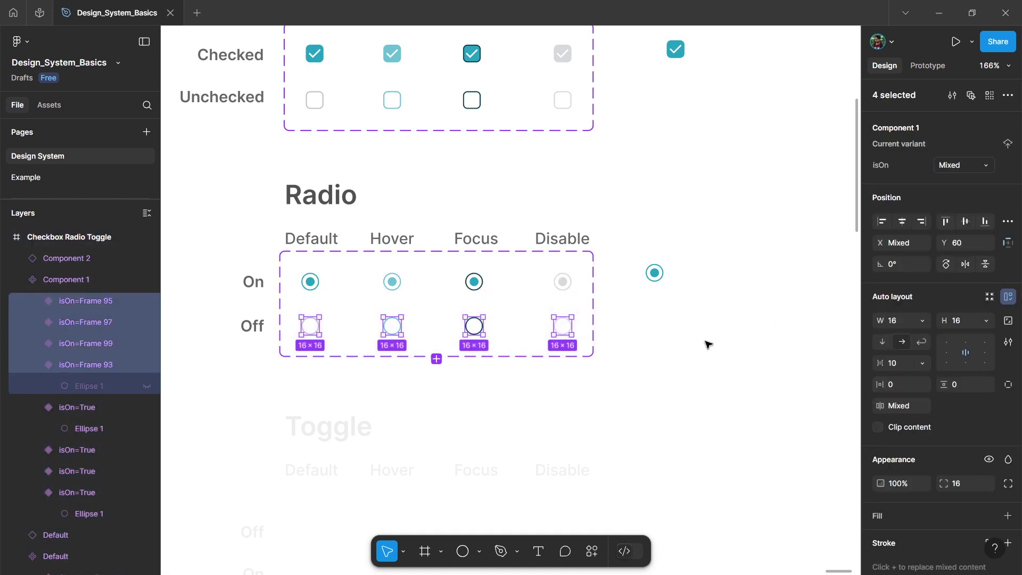
{"action": "key", "text": "ctrl+r"}
{"action": "type", "text": "Fa"}
{"action": "key", "text": "Return"}
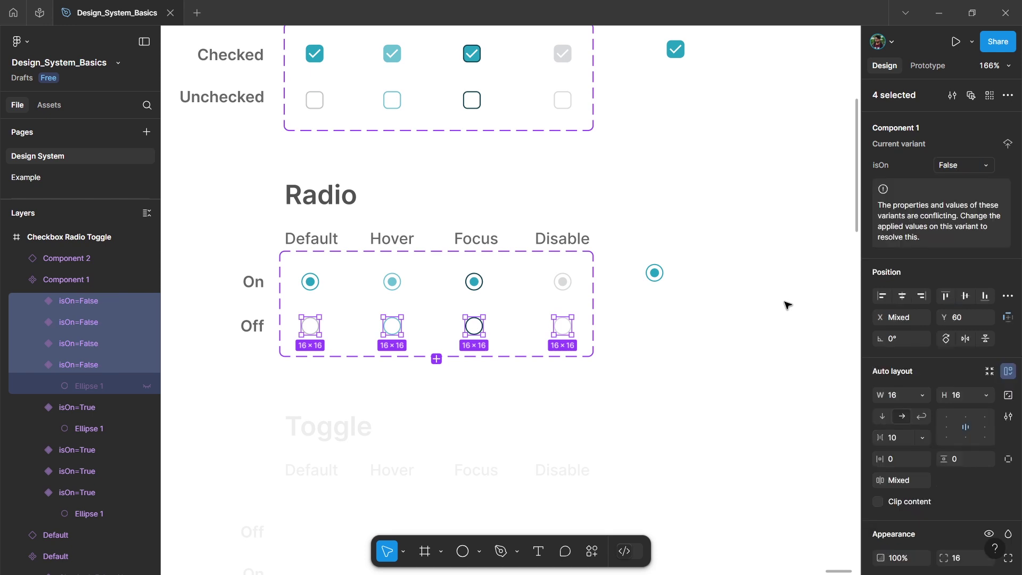
- Test the isOn switch on the radio instance by turning it off and on again
{"action": "left_click", "coordinate": [658, 327]}
{"action": "left_click", "coordinate": [652, 274]}
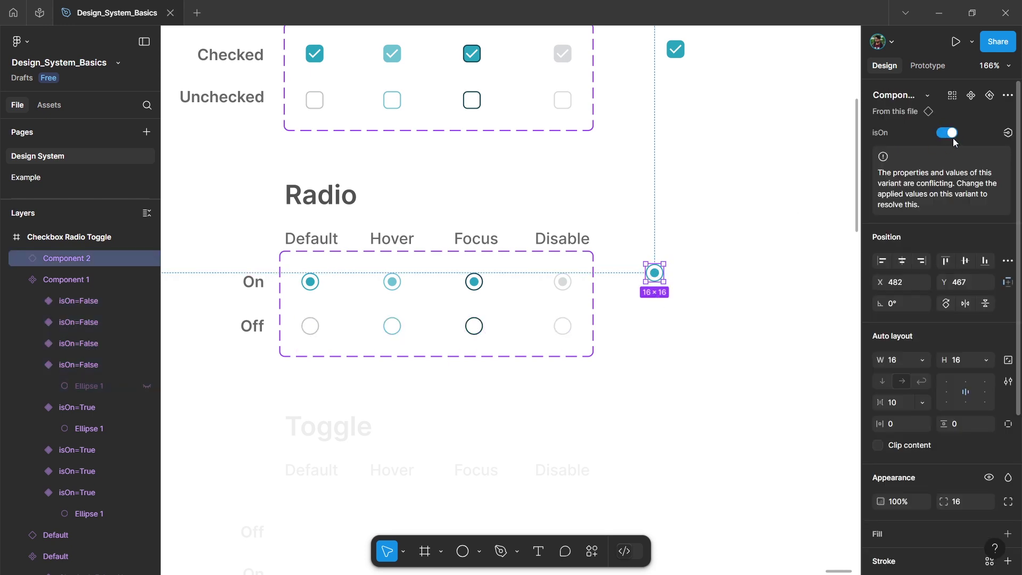
{"action": "left_click", "coordinate": [948, 134]}
{"action": "left_click", "coordinate": [950, 133]}
- Rename the radio component set's isOn property to On and check the name on the radio instance
{"action": "left_click", "coordinate": [583, 327]}
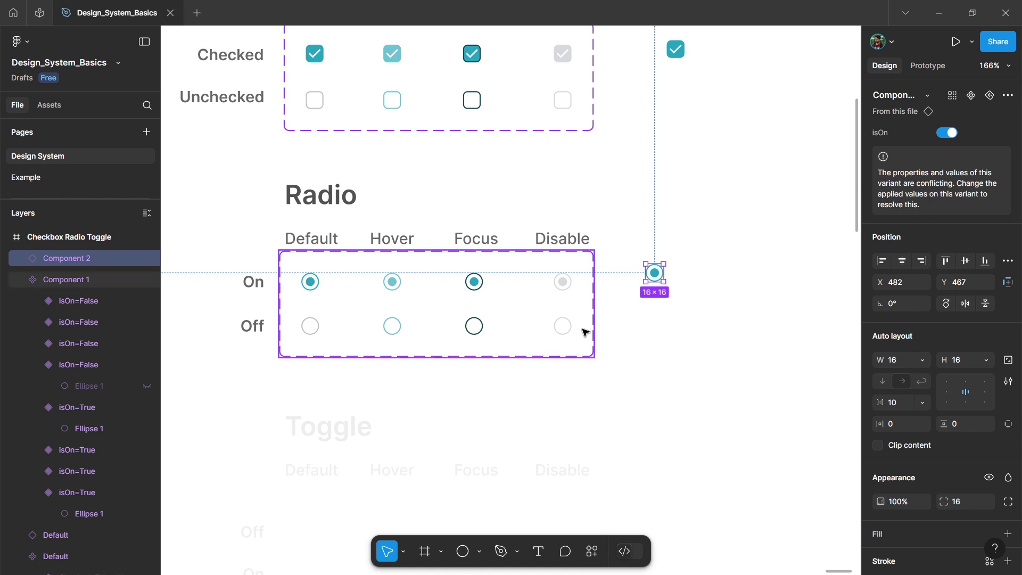
{"action": "double_click", "coordinate": [897, 139]}
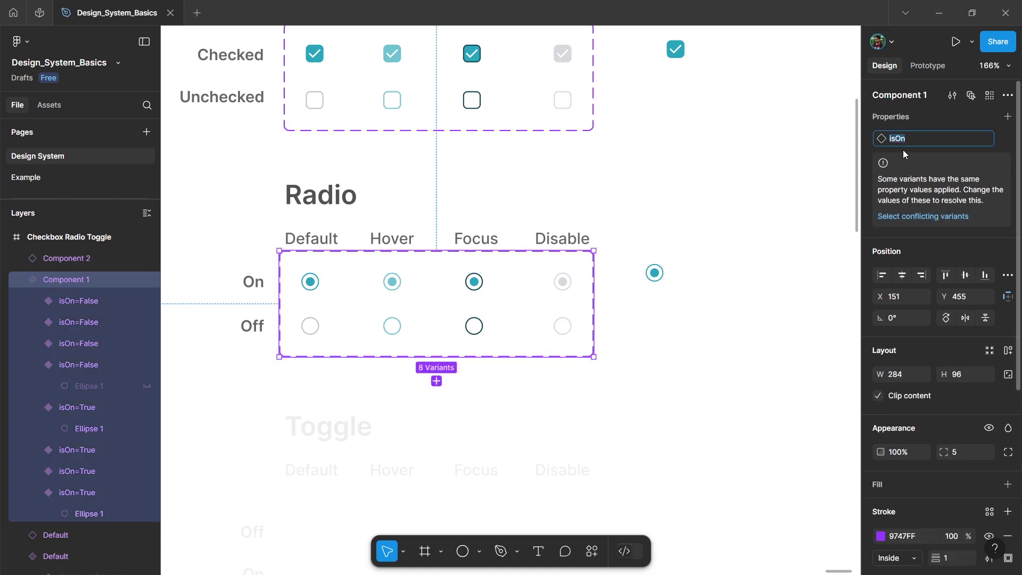
{"action": "type", "text": "On"}
{"action": "key", "text": "Return"}
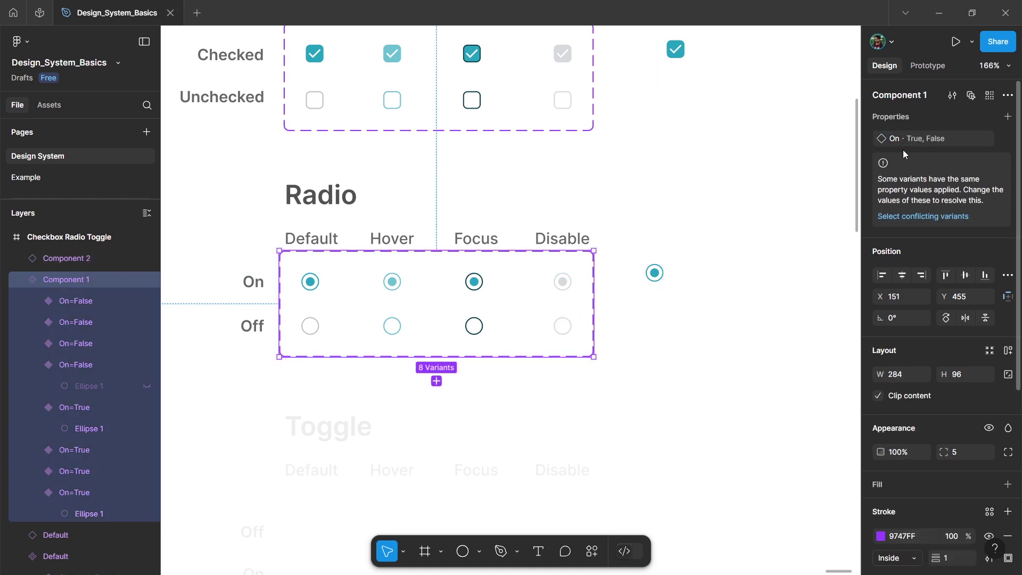
{"action": "left_click", "coordinate": [654, 274]}
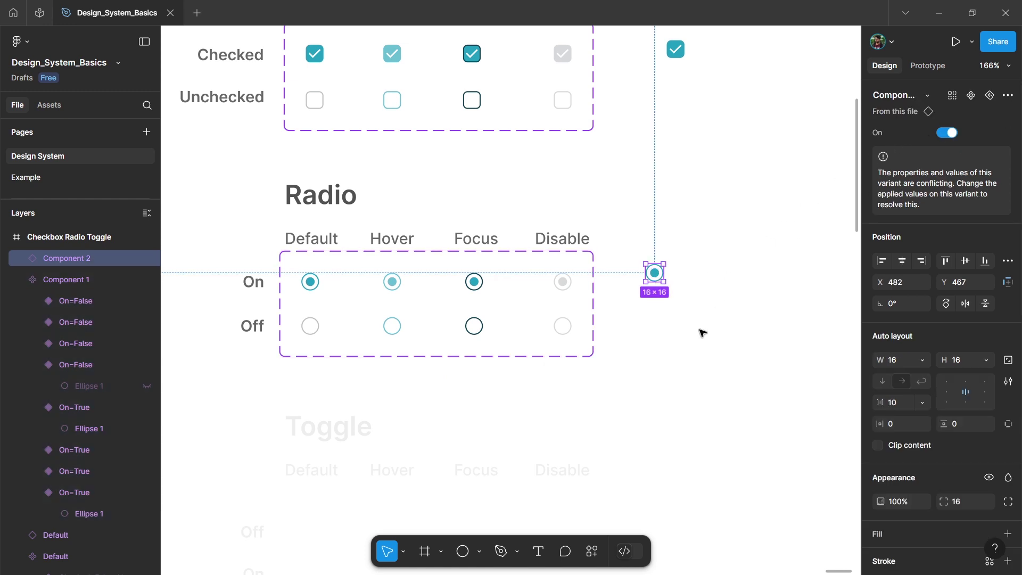
{"action": "left_click", "coordinate": [579, 374]}
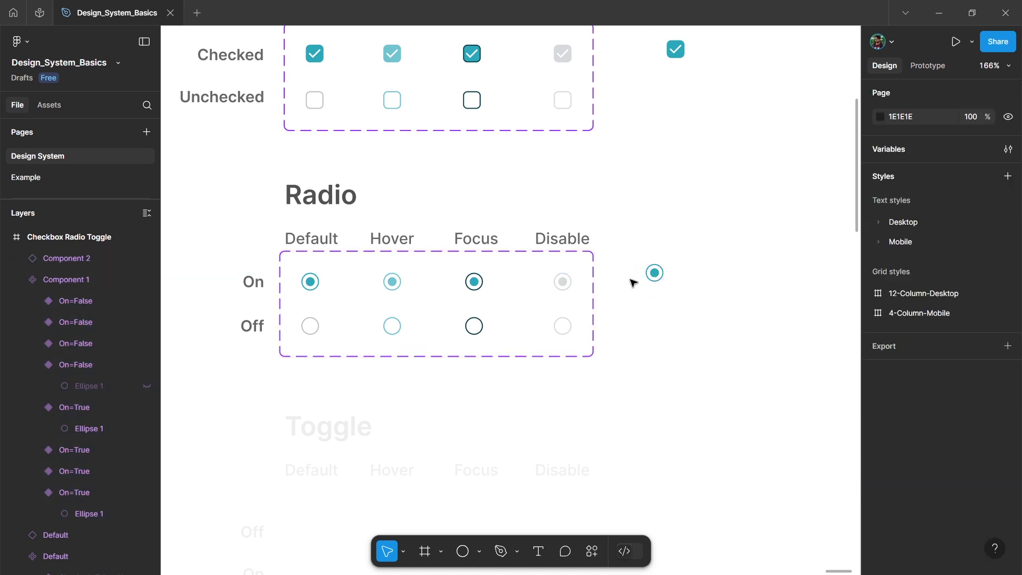
- Add a variant property named State with the value Default to the radio component set
{"action": "left_click", "coordinate": [389, 311]}
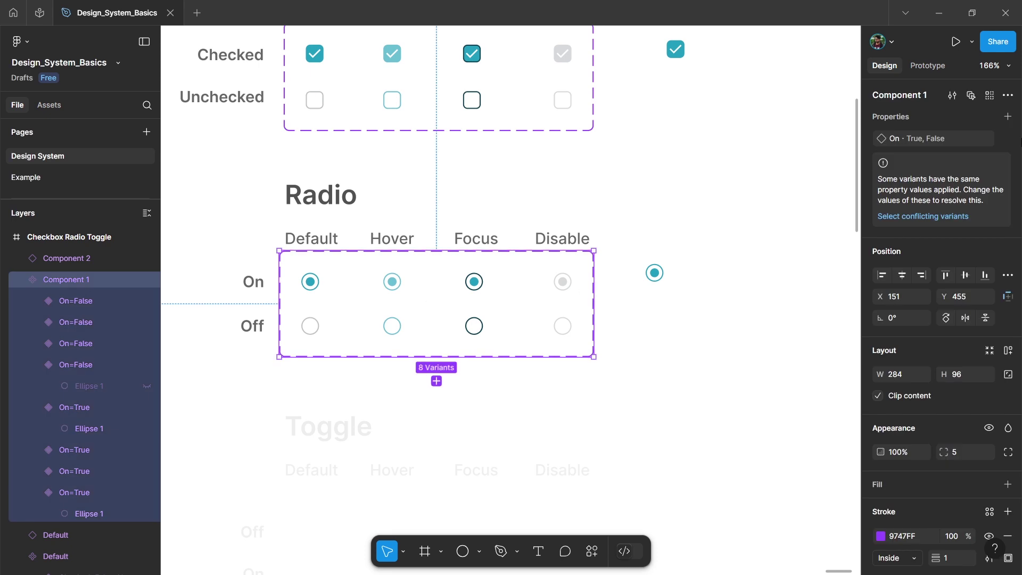
{"action": "left_click", "coordinate": [1008, 117]}
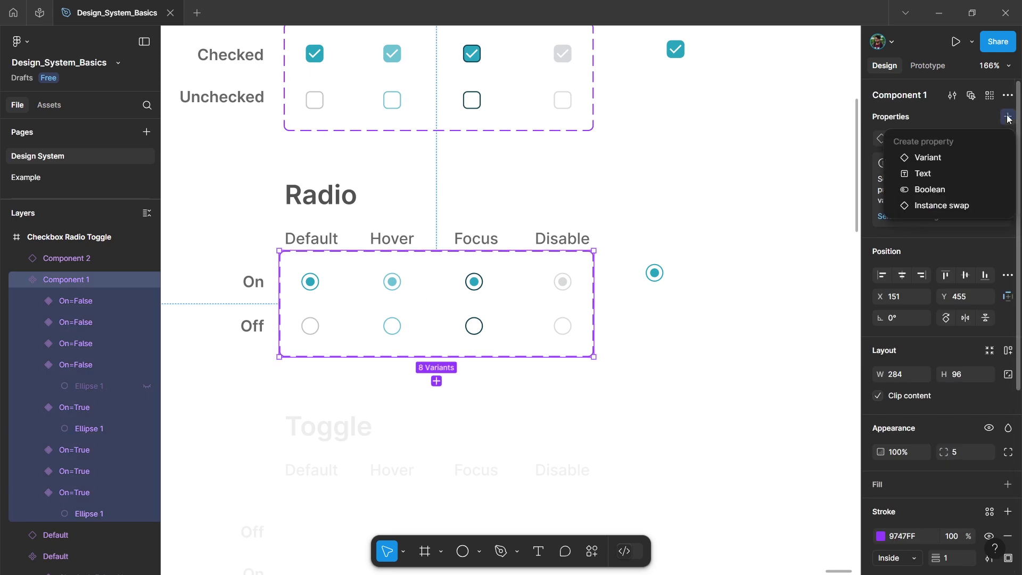
{"action": "left_click", "coordinate": [924, 159]}
{"action": "type", "text": "State"}
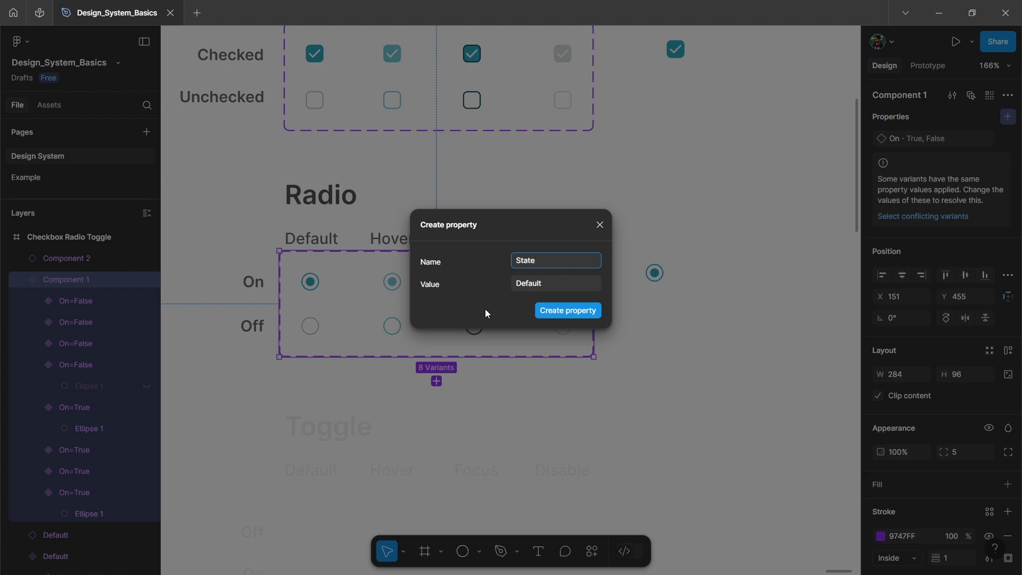
{"action": "left_click", "coordinate": [557, 310]}
- Set the State value of the two radio variants in the Hover column to Hover
{"action": "scroll", "coordinate": [317, 392], "scroll_direction": "left", "scroll_amount": 1}
{"action": "left_click_drag", "start_coordinate": [349, 378], "coordinate": [318, 269]}
{"action": "left_click", "coordinate": [407, 282]}
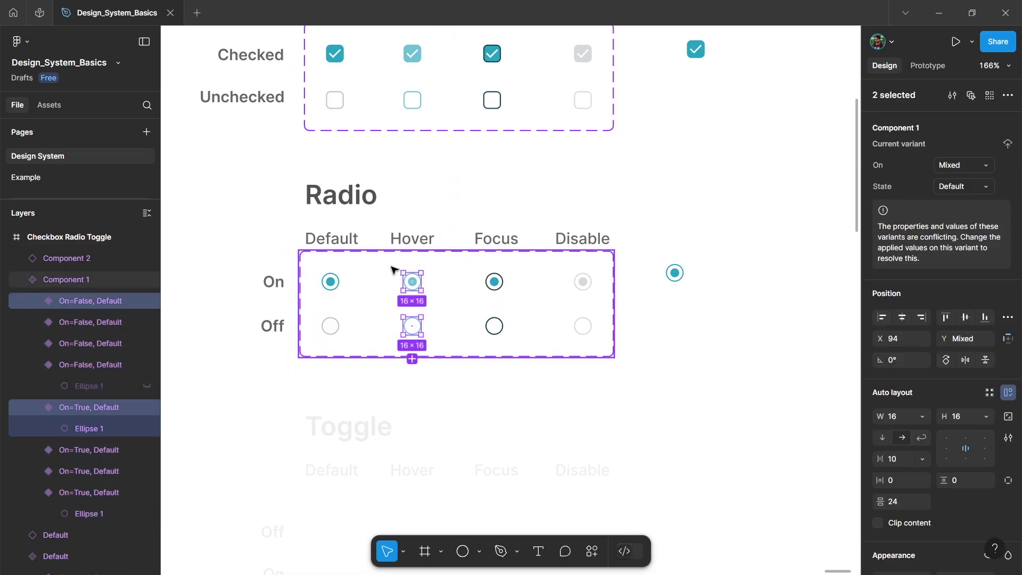
{"action": "left_click", "coordinate": [961, 187]}
{"action": "type", "text": "Hover"}
{"action": "key", "text": "Return"}
{"action": "left_click", "coordinate": [529, 376]}
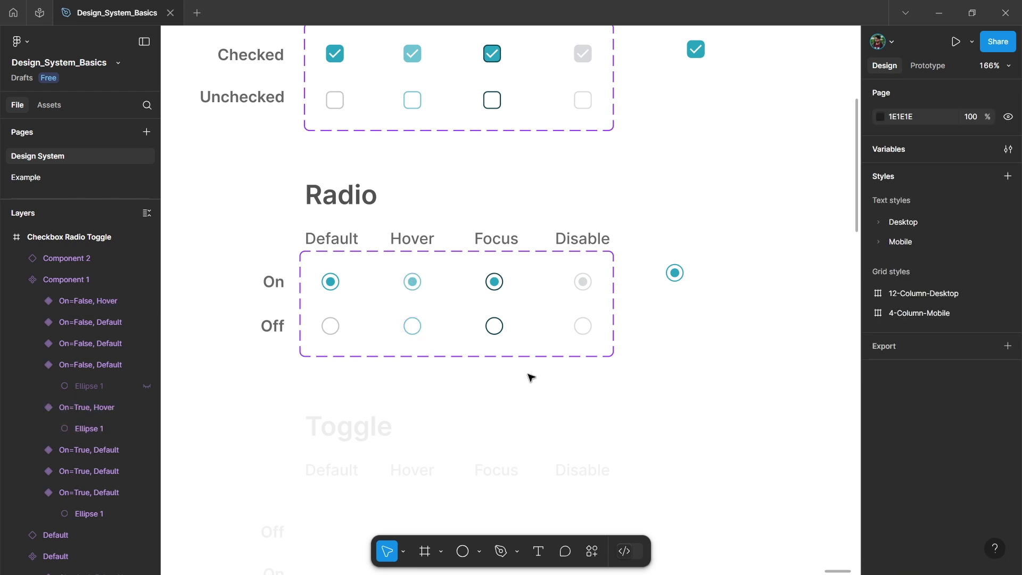
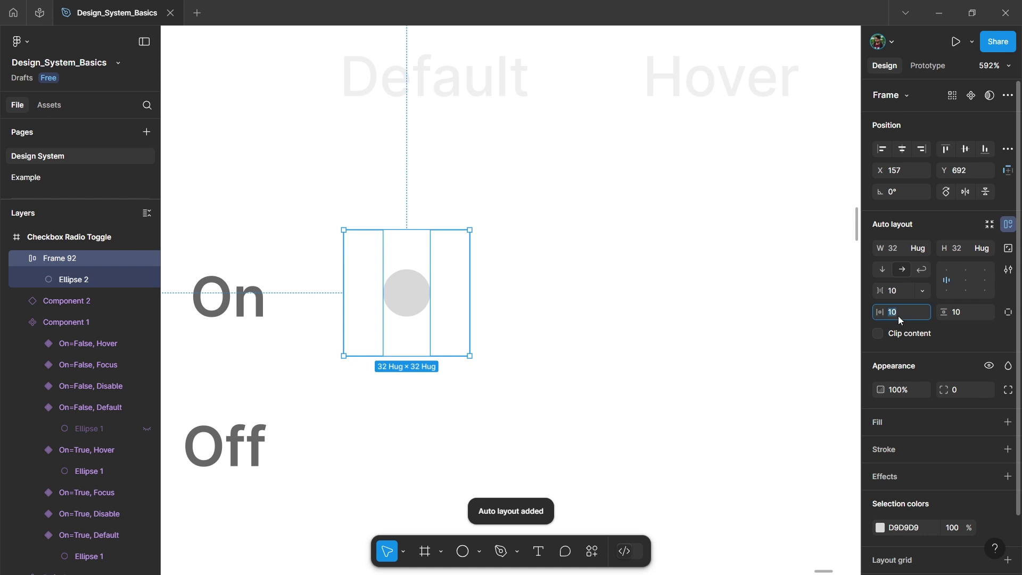
- Set the horizontal and vertical padding of the toggle's auto layout frame to 2
{"action": "left_click", "coordinate": [965, 312]}
{"action": "type", "text": "2"}
{"action": "key", "text": "Return"}
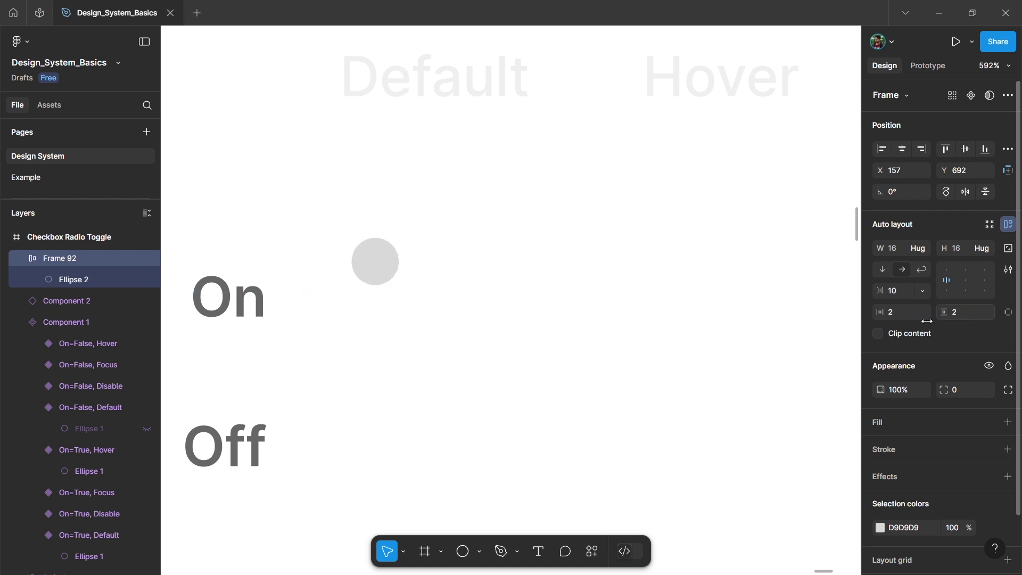
- Reposition the toggle frame beside the On label and set its width to 32
{"action": "left_click_drag", "start_coordinate": [397, 275], "coordinate": [536, 288]}
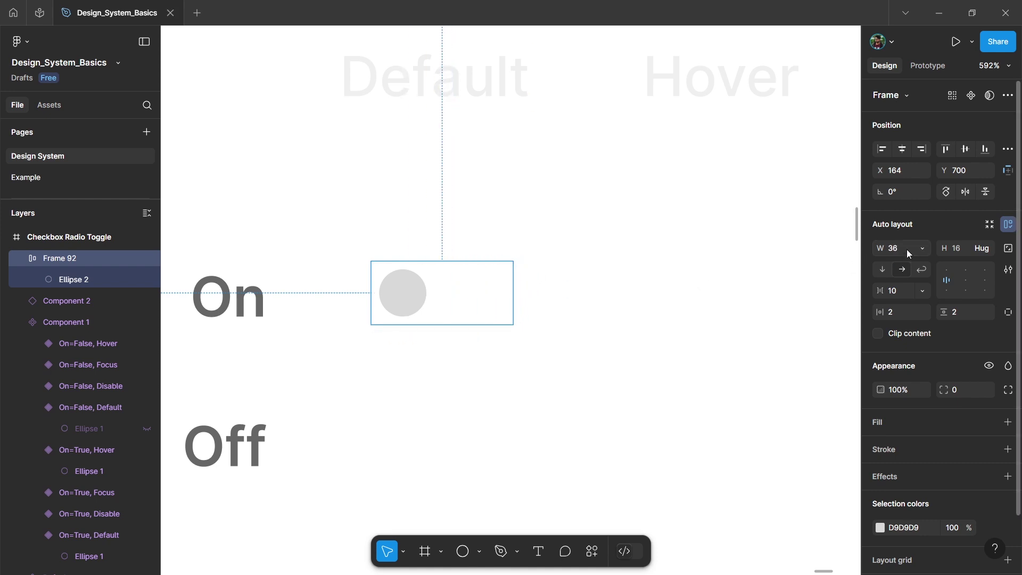
{"action": "key", "text": "Return"}
- Give the toggle frame a Neutral N200 stroke and a corner radius of 16
{"action": "scroll", "coordinate": [928, 323], "scroll_direction": "down", "scroll_amount": 2}
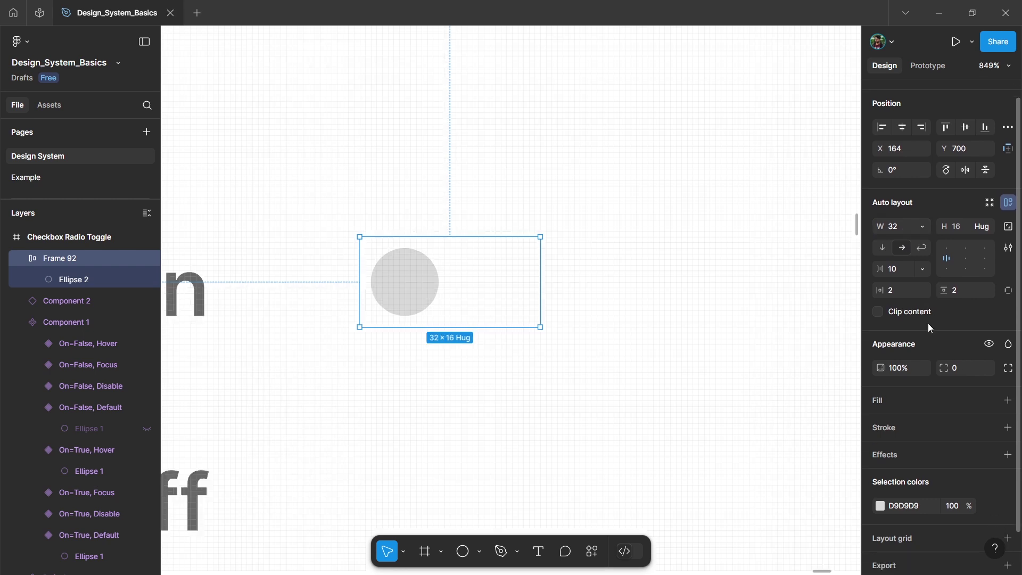
{"action": "left_click", "coordinate": [1007, 390]}
{"action": "left_click", "coordinate": [989, 389]}
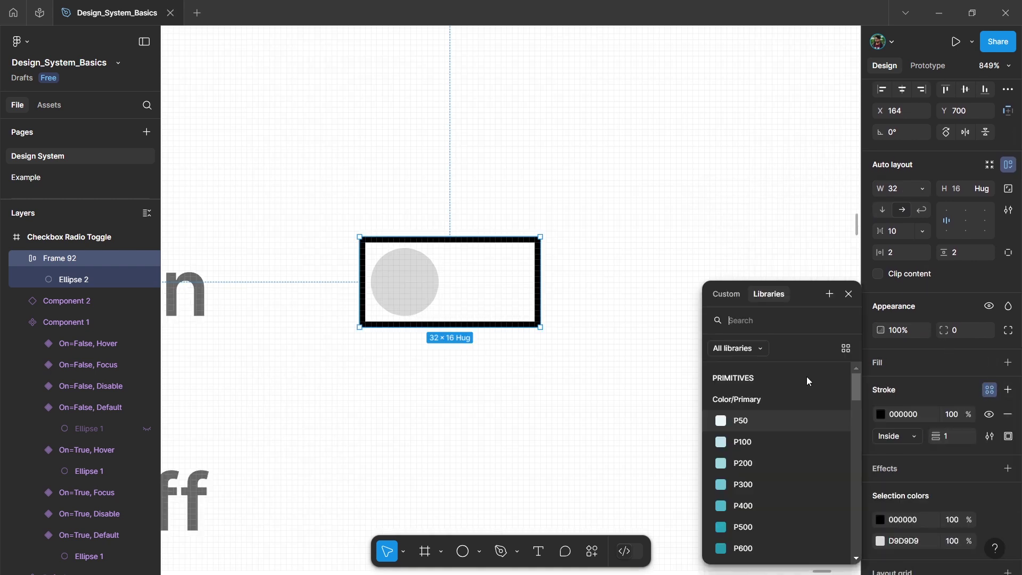
{"action": "scroll", "coordinate": [764, 433], "scroll_direction": "down", "scroll_amount": 5}
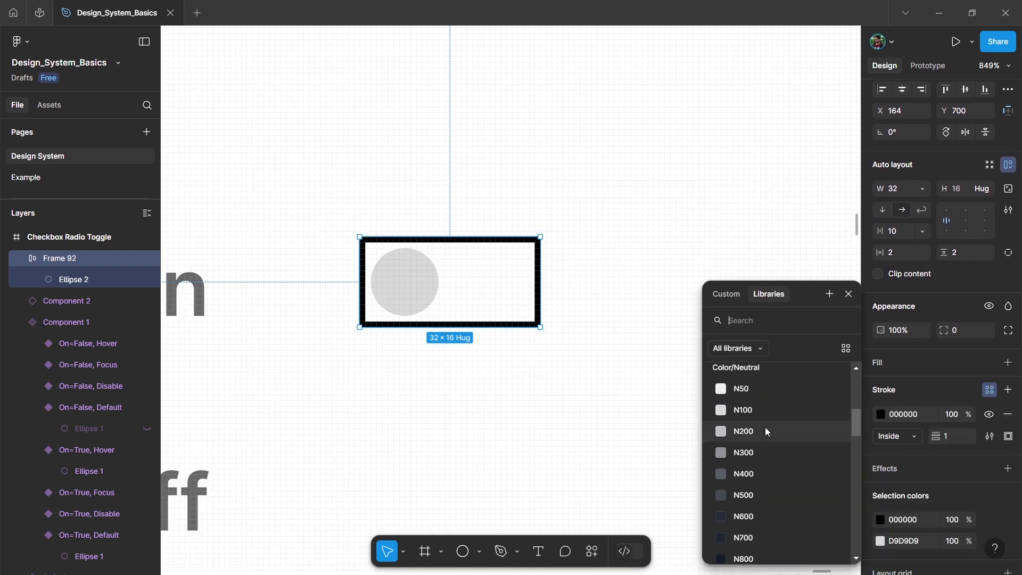
{"action": "left_click", "coordinate": [756, 434]}
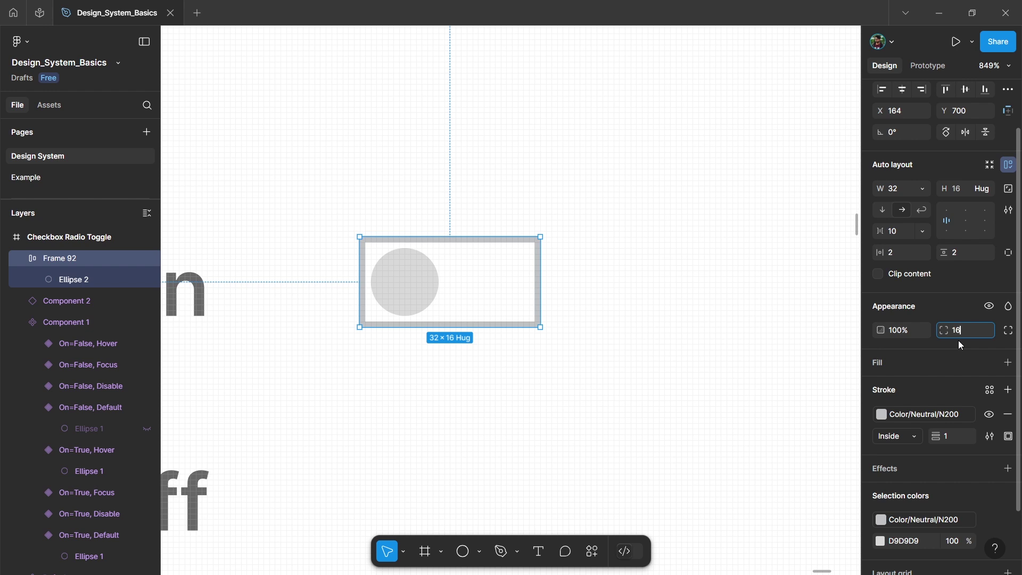
{"action": "key", "text": "Return"}
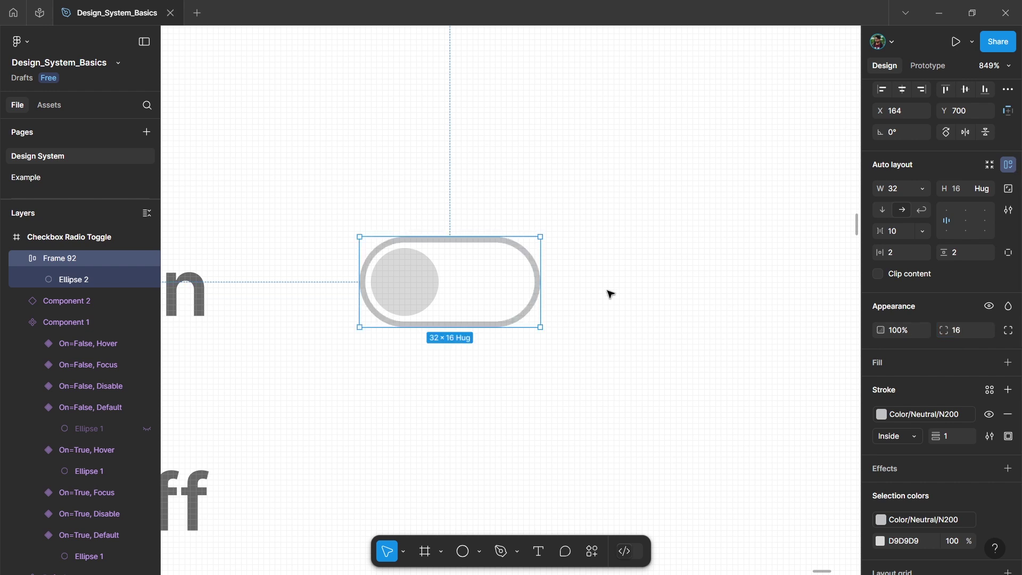
- Fill the toggle frame with the FAFAFA color from the Shades library
{"action": "scroll", "coordinate": [1012, 384], "scroll_direction": "down", "scroll_amount": 1}
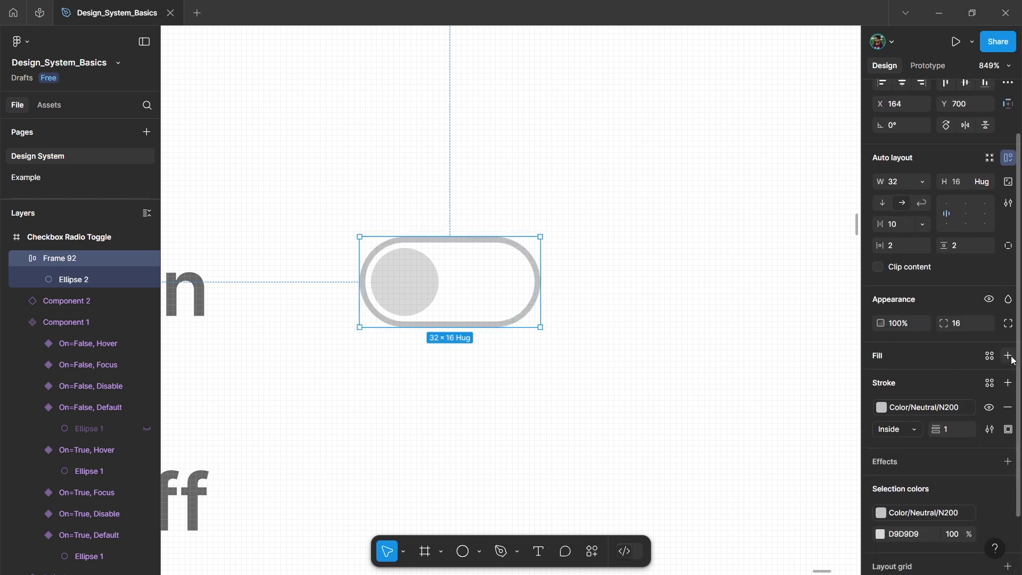
{"action": "left_click", "coordinate": [1008, 356]}
{"action": "left_click", "coordinate": [989, 356]}
{"action": "scroll", "coordinate": [757, 465], "scroll_direction": "down", "scroll_amount": 5}
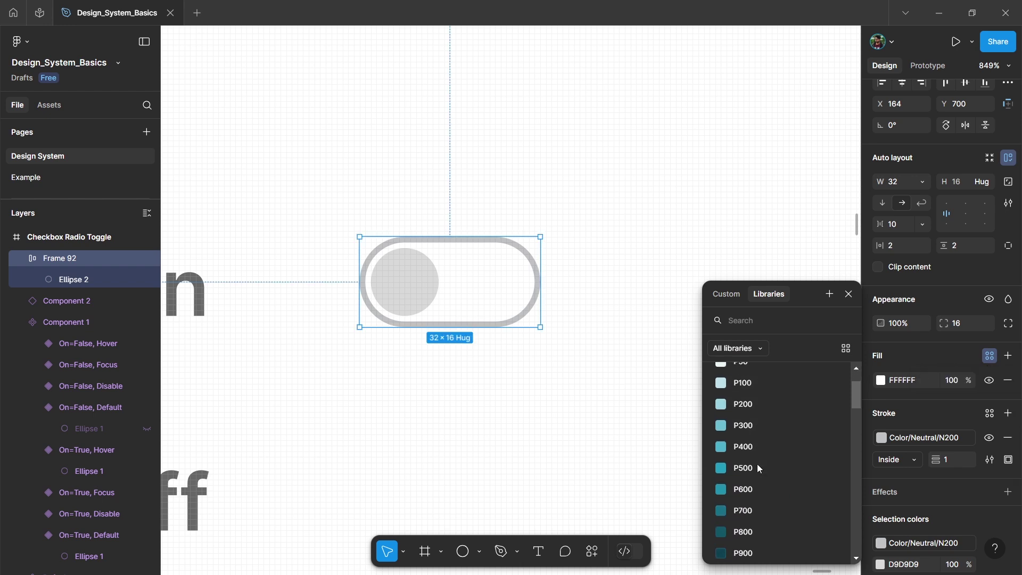
{"action": "scroll", "coordinate": [763, 473], "scroll_direction": "down", "scroll_amount": 3}
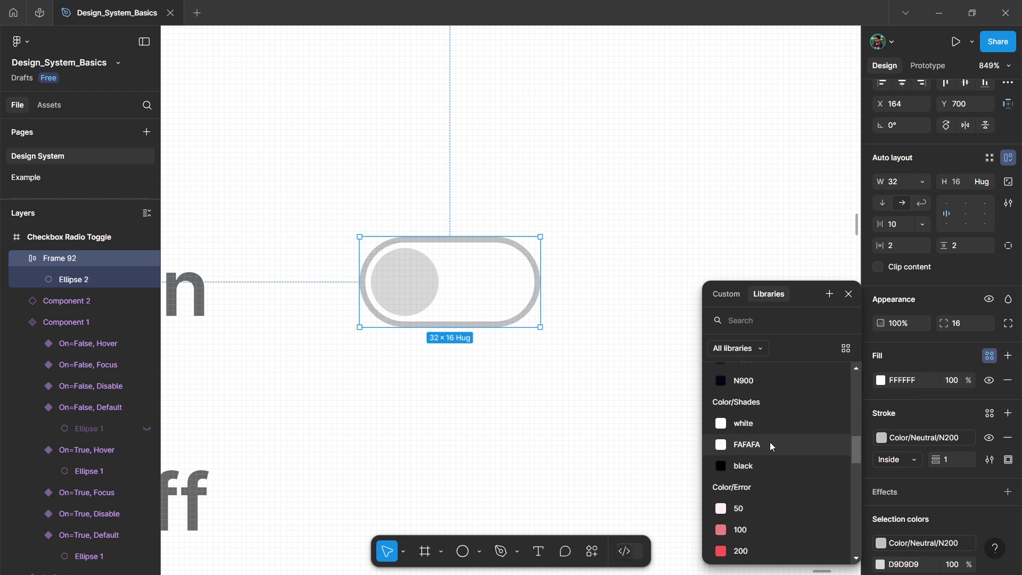
{"action": "left_click", "coordinate": [766, 443]}
- Set the fill of the toggle's knob ellipse to Neutral N200
{"action": "left_click", "coordinate": [408, 292]}
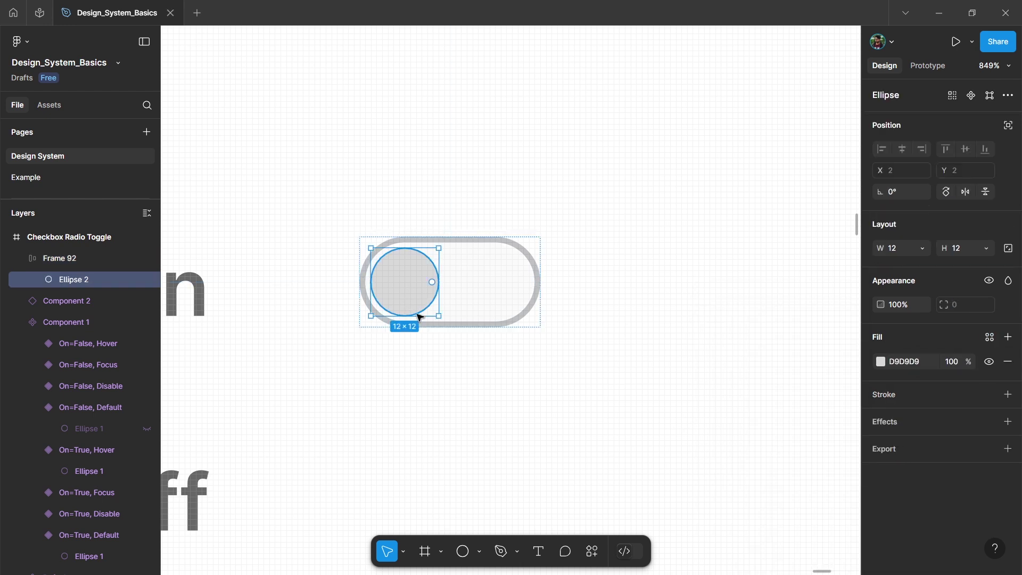
{"action": "left_click", "coordinate": [989, 338]}
{"action": "scroll", "coordinate": [766, 421], "scroll_direction": "down", "scroll_amount": 5}
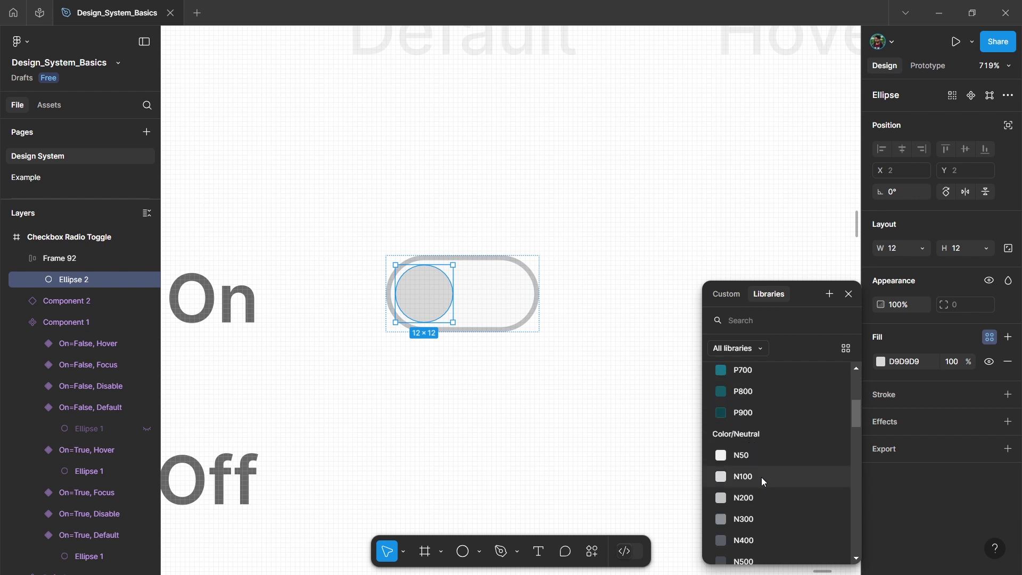
{"action": "left_click", "coordinate": [765, 482]}
{"action": "left_click", "coordinate": [548, 401]}
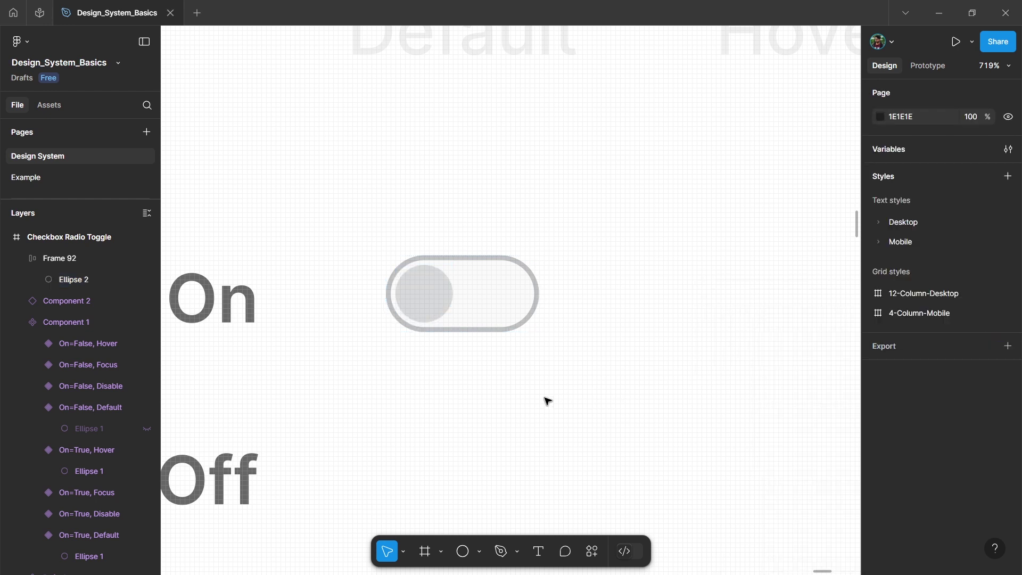
- Set the opacity of the Default label under the Toggle heading to 100%
{"action": "scroll", "coordinate": [529, 292], "scroll_direction": "down", "scroll_amount": 5}
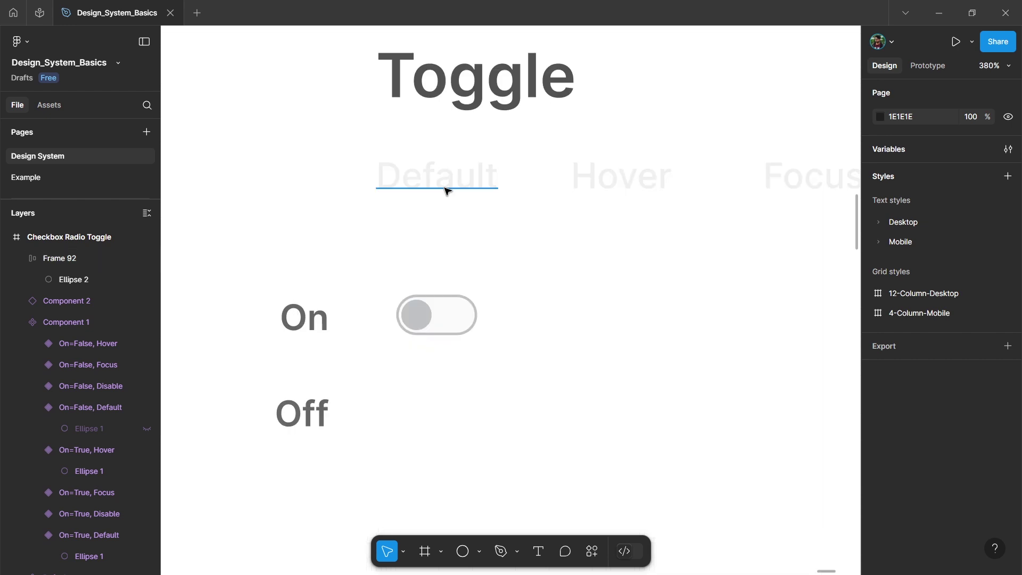
{"action": "left_click", "coordinate": [447, 184]}
{"action": "key", "text": "0"}
{"action": "left_click", "coordinate": [530, 351]}
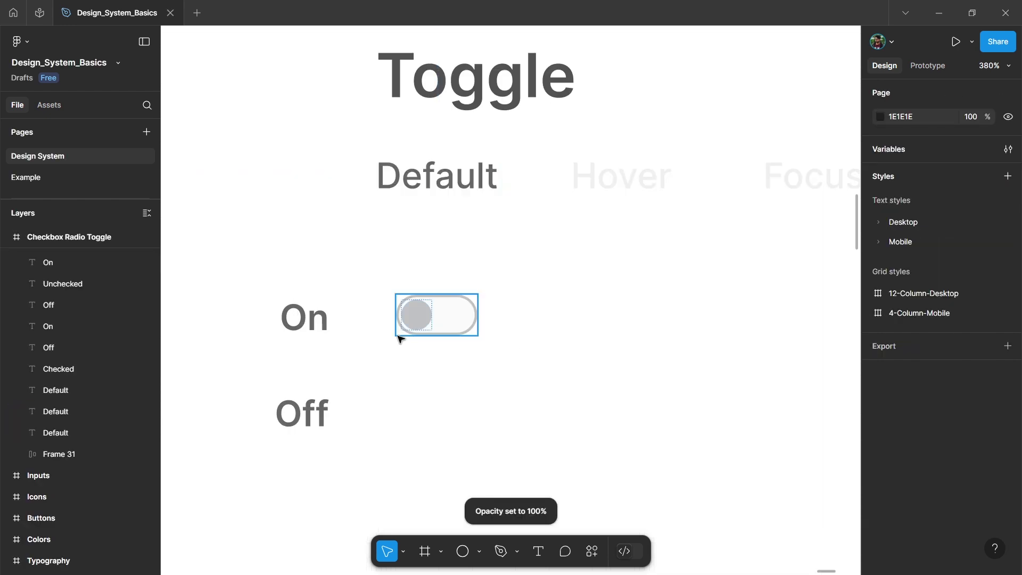
- Move the toggle into the Off row and place a duplicate of it in the On row of the Default column
{"action": "left_click_drag", "start_coordinate": [457, 319], "coordinate": [459, 425]}
{"action": "scroll", "coordinate": [379, 362], "scroll_direction": "down", "scroll_amount": 1}
{"action": "scroll", "coordinate": [379, 361], "scroll_direction": "up", "scroll_amount": 3}
{"action": "left_click_drag", "start_coordinate": [433, 362], "coordinate": [433, 248]}
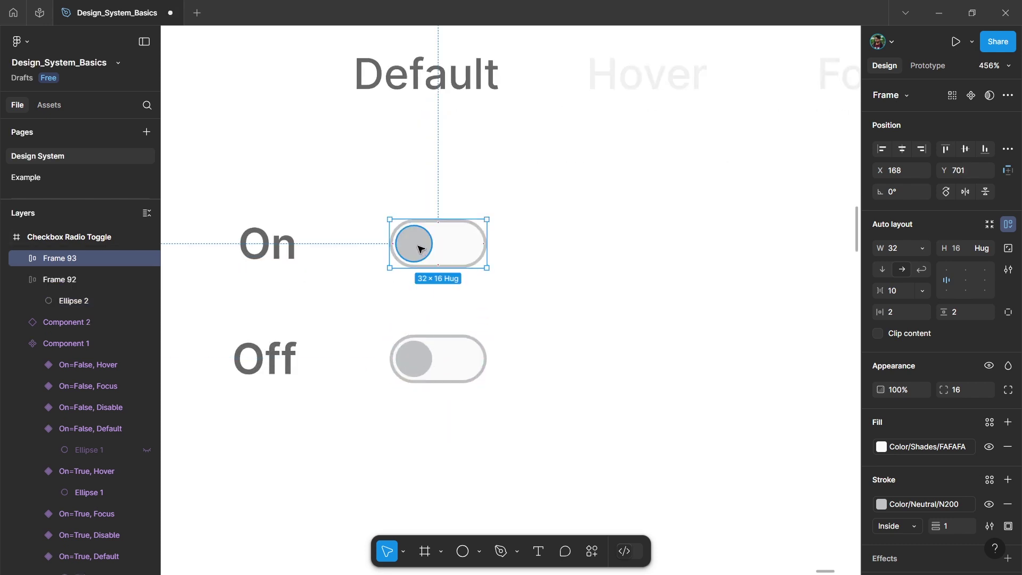
- Align the knob to the right inside the On toggle and fill that frame with Primary P500
{"action": "left_click", "coordinate": [986, 282]}
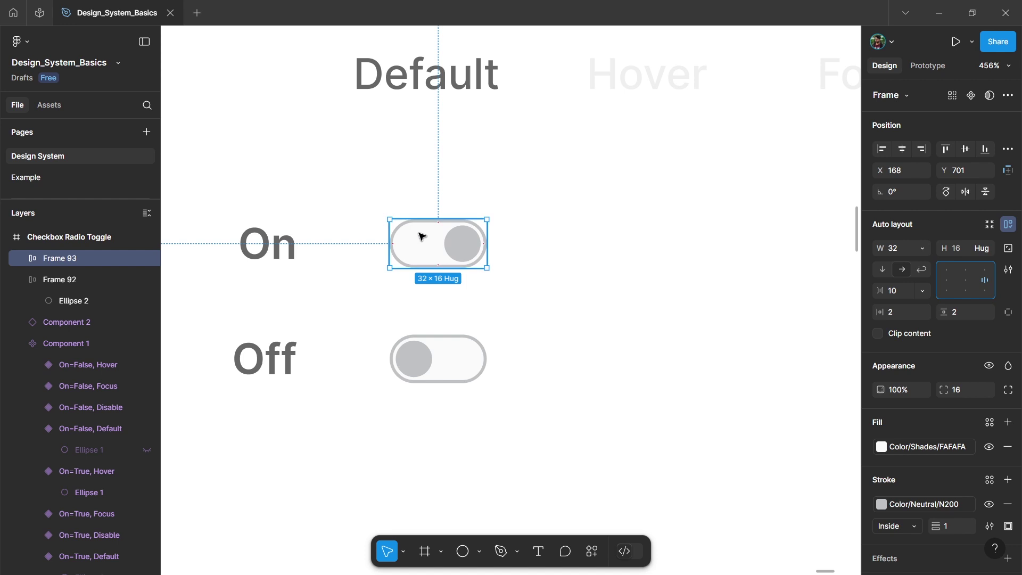
{"action": "scroll", "coordinate": [918, 382], "scroll_direction": "down", "scroll_amount": 2}
{"action": "left_click", "coordinate": [918, 381]}
{"action": "scroll", "coordinate": [756, 412], "scroll_direction": "up", "scroll_amount": 6}
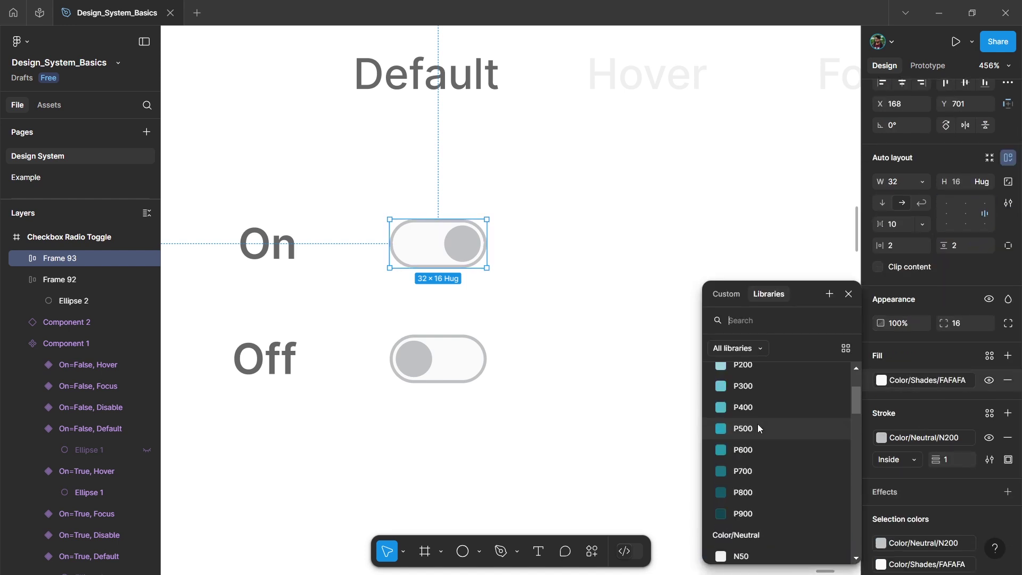
{"action": "scroll", "coordinate": [758, 426], "scroll_direction": "up", "scroll_amount": 1}
{"action": "left_click", "coordinate": [754, 496]}
{"action": "scroll", "coordinate": [430, 230], "scroll_direction": "up", "scroll_amount": 2}
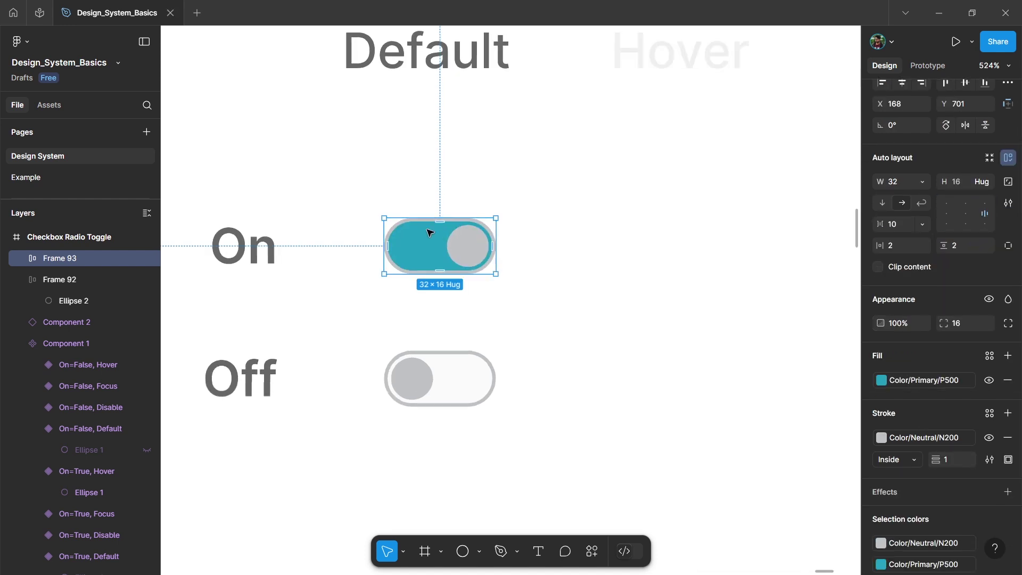
- Set the stroke color of the On toggle frame to Primary P500
{"action": "left_click", "coordinate": [919, 437]}
{"action": "scroll", "coordinate": [756, 481], "scroll_direction": "up", "scroll_amount": 3}
{"action": "left_click", "coordinate": [752, 507]}
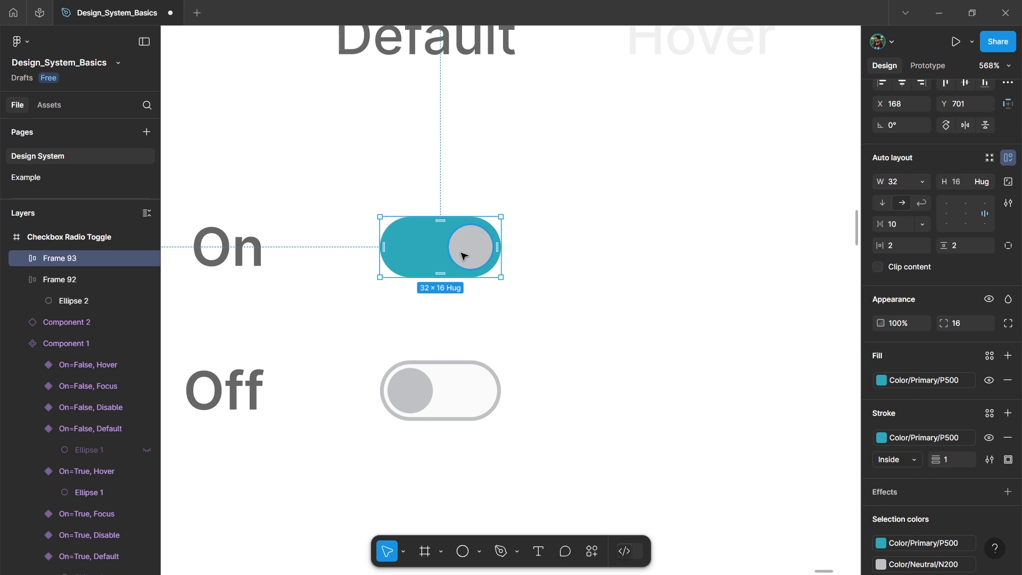
- Set the fill of the On toggle's knob to the white color from the Shades library
{"action": "left_click", "coordinate": [472, 259]}
{"action": "left_click", "coordinate": [882, 362]}
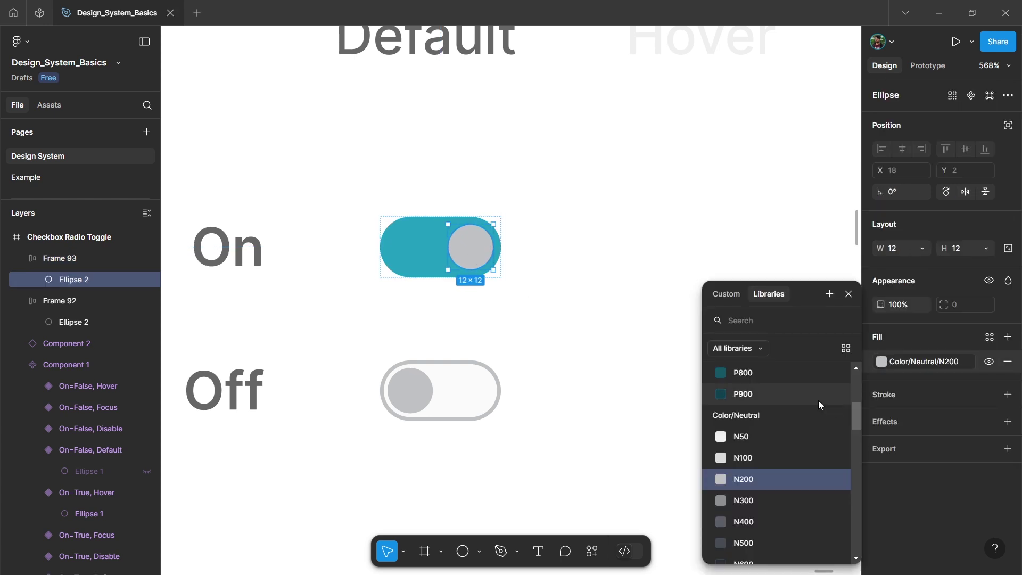
{"action": "type", "text": "whi"}
{"action": "left_click", "coordinate": [777, 423]}
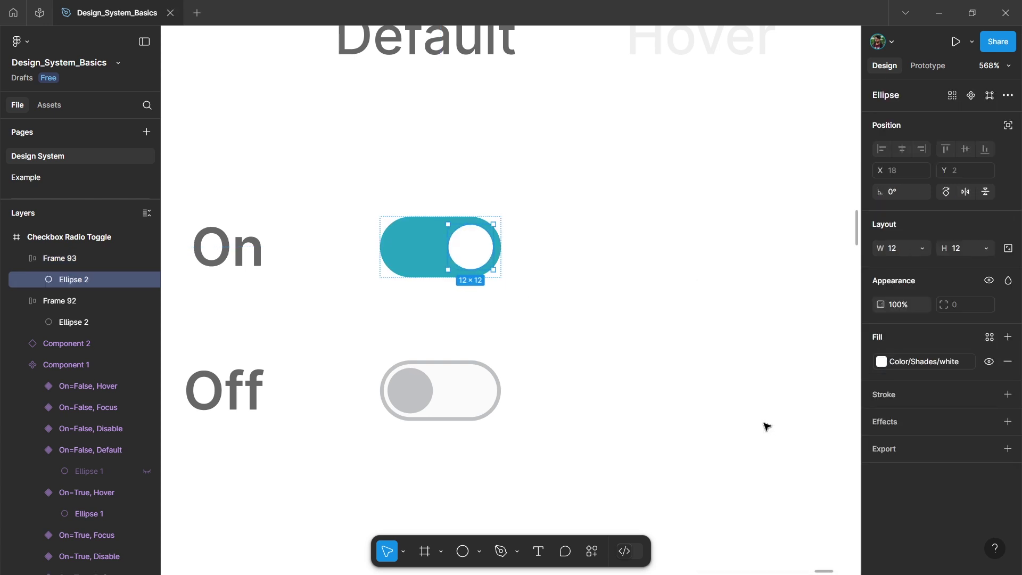
{"action": "left_click", "coordinate": [584, 322]}
- Set the Hover label's opacity to 100% and duplicate both Default toggles into the Hover column
{"action": "scroll", "coordinate": [570, 318], "scroll_direction": "down", "scroll_amount": 1}
{"action": "left_click_drag", "start_coordinate": [419, 403], "coordinate": [315, 253]}
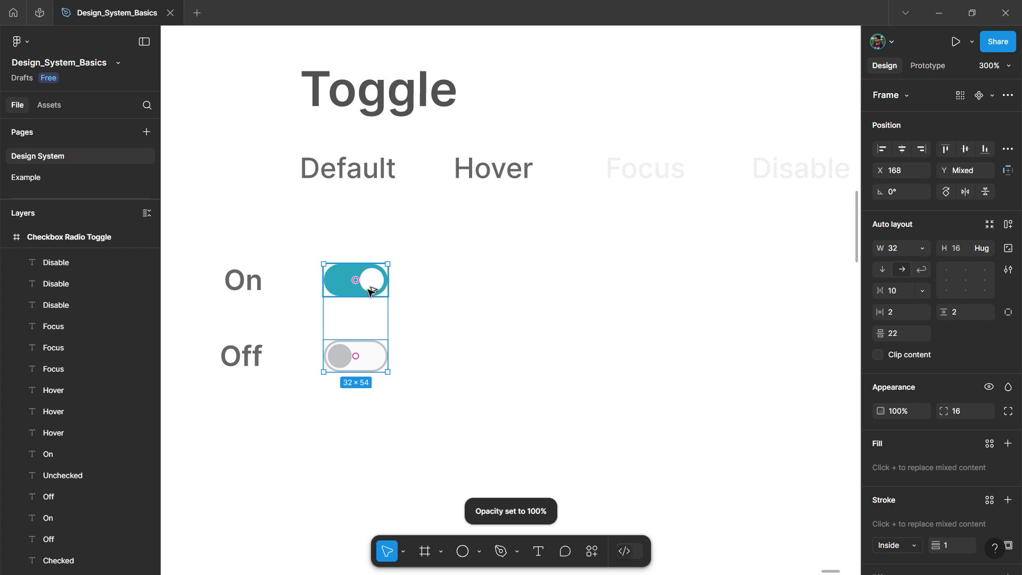
{"action": "left_click_drag", "start_coordinate": [371, 291], "coordinate": [502, 286], "text": "alt"}
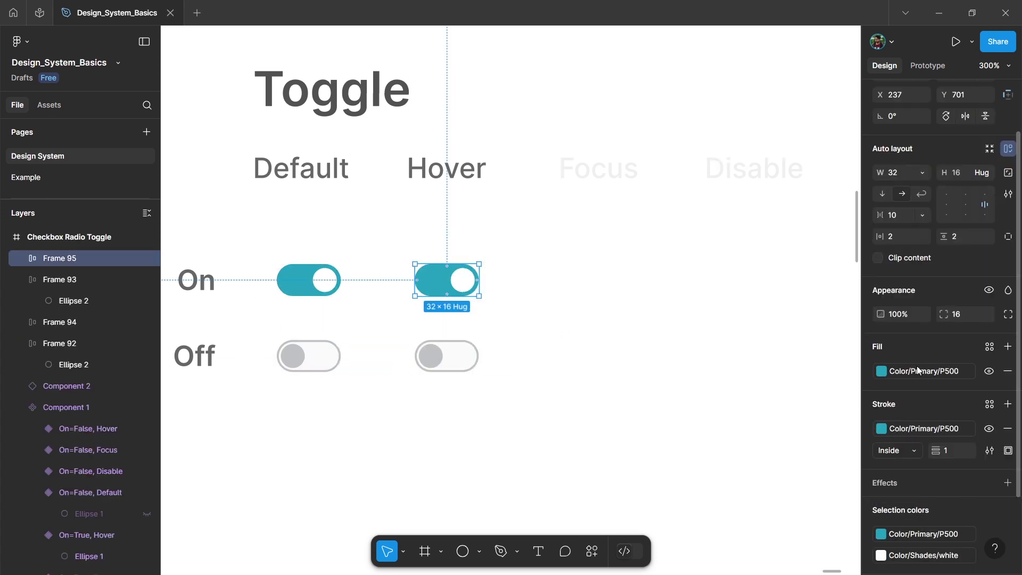
- Set the fill and stroke of the Hover column's On toggle to Primary P300
{"action": "scroll", "coordinate": [917, 370], "scroll_direction": "down", "scroll_amount": 1}
{"action": "left_click", "coordinate": [905, 314]}
{"action": "left_click", "coordinate": [745, 436]}
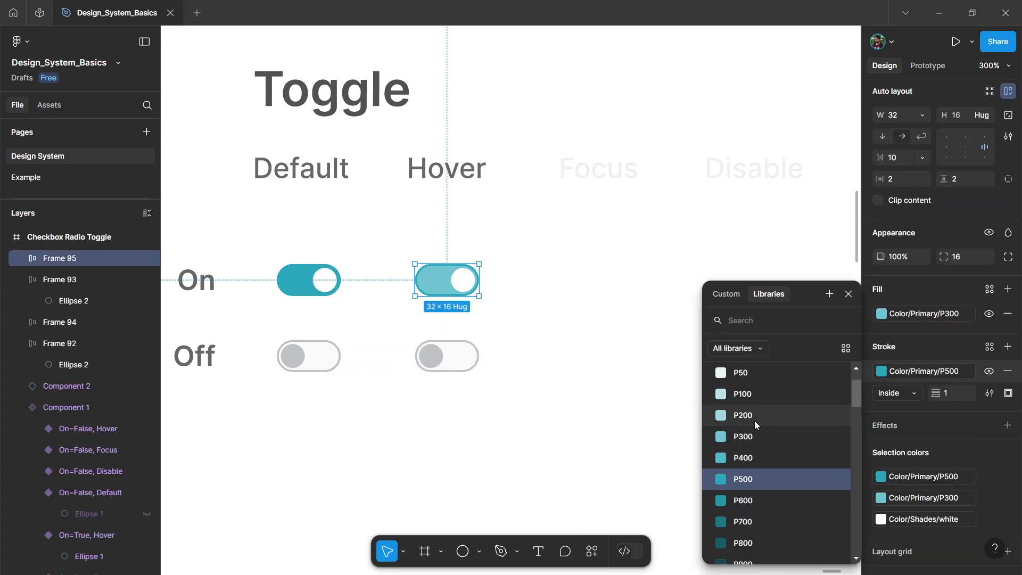
{"action": "left_click", "coordinate": [463, 402]}
- Recolor the stroke and knob of the Hover column's Off toggle with Primary P300
{"action": "left_click", "coordinate": [425, 366]}
{"action": "scroll", "coordinate": [393, 367], "scroll_direction": "up", "scroll_amount": 1}
{"action": "left_click", "coordinate": [911, 371]}
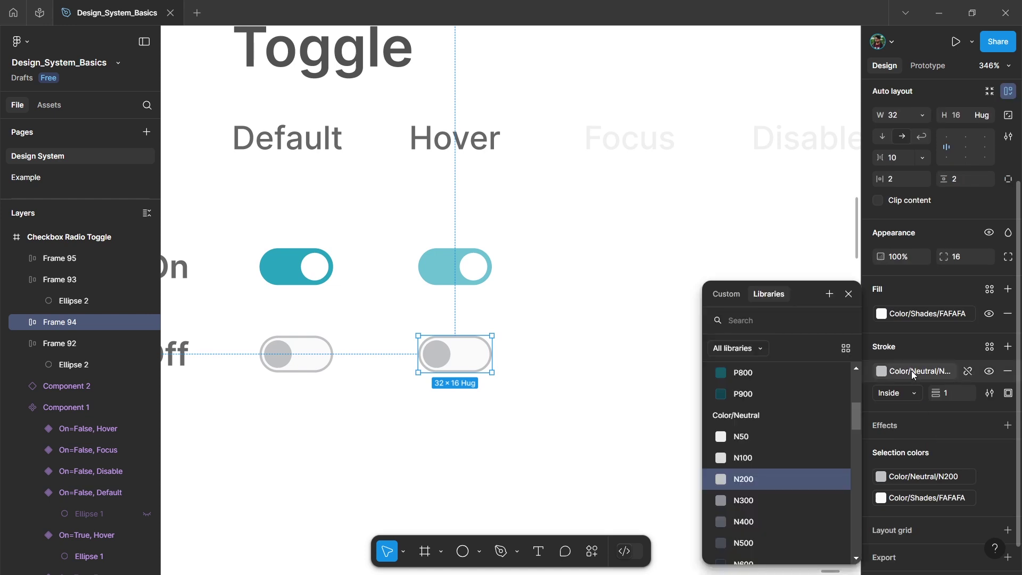
{"action": "scroll", "coordinate": [769, 463], "scroll_direction": "up", "scroll_amount": 3}
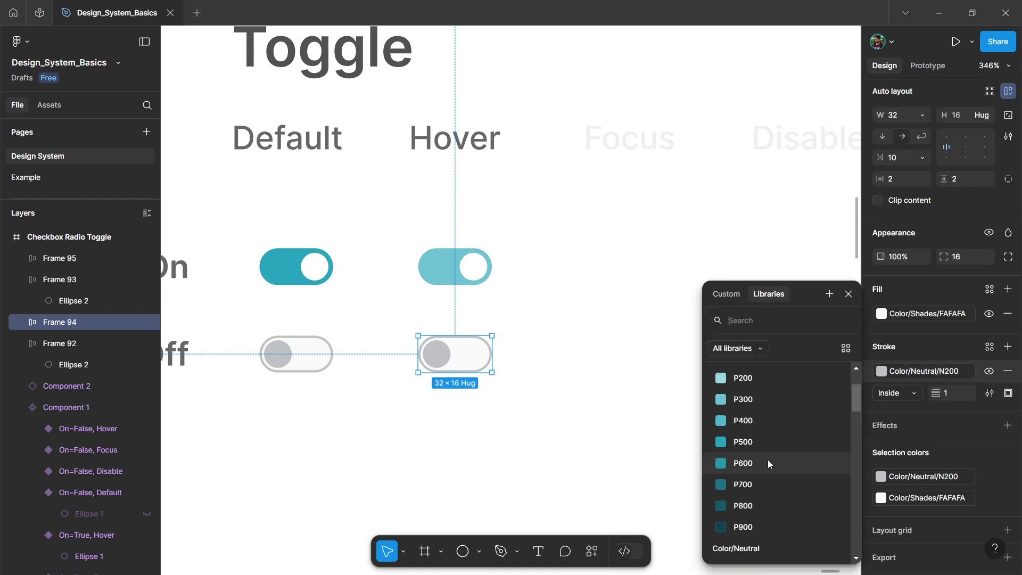
{"action": "left_click", "coordinate": [768, 463]}
{"action": "left_click", "coordinate": [589, 411]}
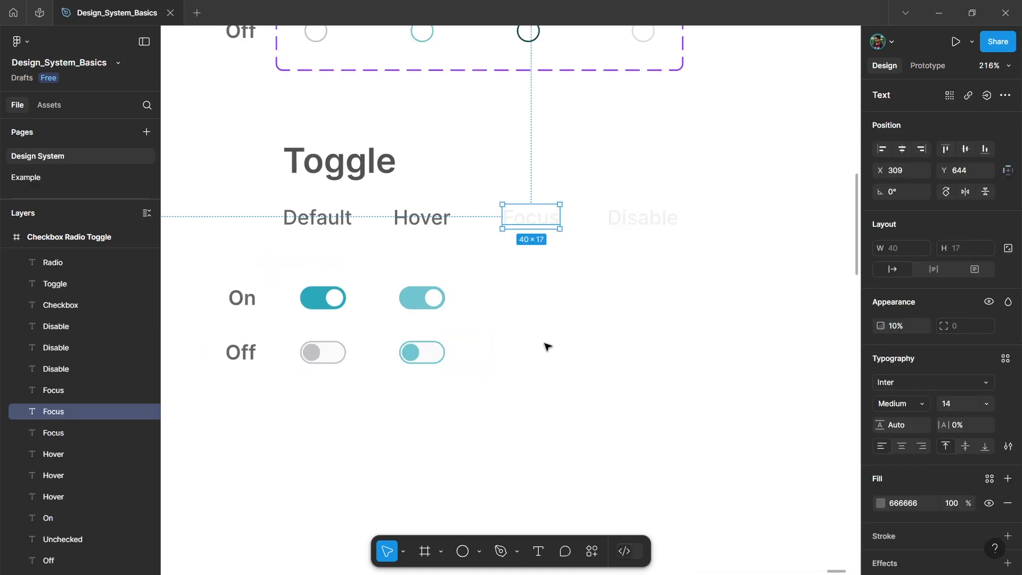
- Set the Focus label's opacity to 100% and duplicate both Default toggles into the Focus column
{"action": "key", "text": "0"}
{"action": "left_click_drag", "start_coordinate": [355, 384], "coordinate": [528, 319]}
{"action": "left_click", "coordinate": [594, 328]}
- Give the Focus column's On toggle a dark Primary stroke color
{"action": "scroll", "coordinate": [593, 329], "scroll_direction": "up", "scroll_amount": 3}
{"action": "left_click", "coordinate": [505, 292]}
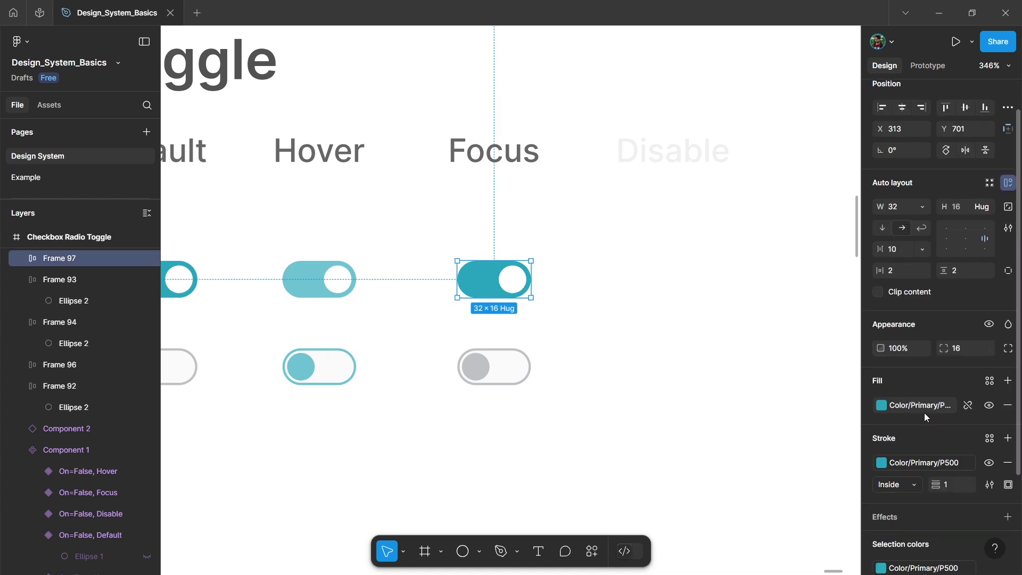
{"action": "left_click", "coordinate": [882, 454]}
{"action": "left_click", "coordinate": [767, 497]}
- Apply the same dark Primary stroke color to the Focus column's Off toggle
{"action": "left_click", "coordinate": [508, 370]}
{"action": "scroll", "coordinate": [906, 362], "scroll_direction": "down", "scroll_amount": 2}
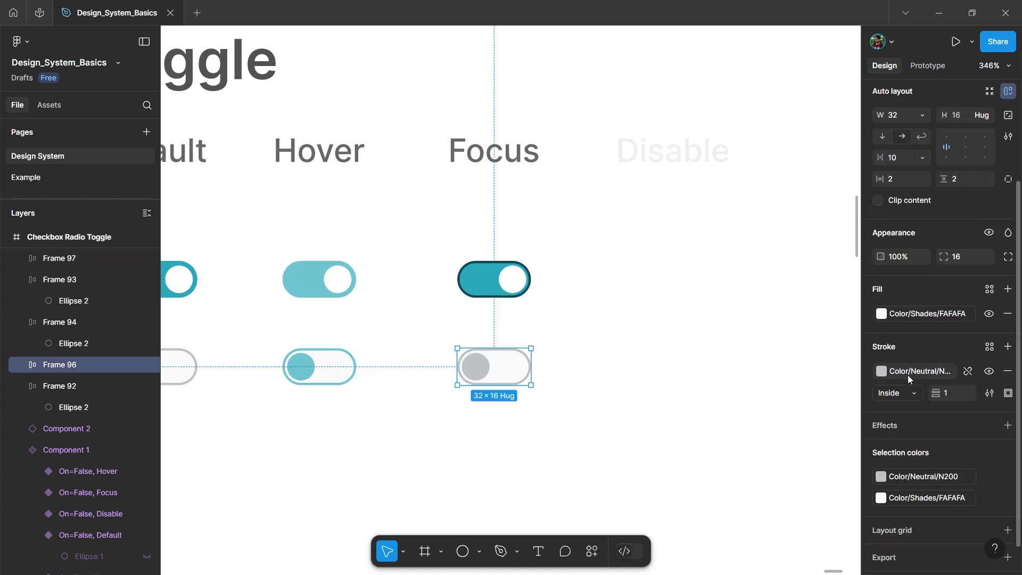
{"action": "left_click", "coordinate": [908, 371]}
{"action": "left_click", "coordinate": [803, 397]}
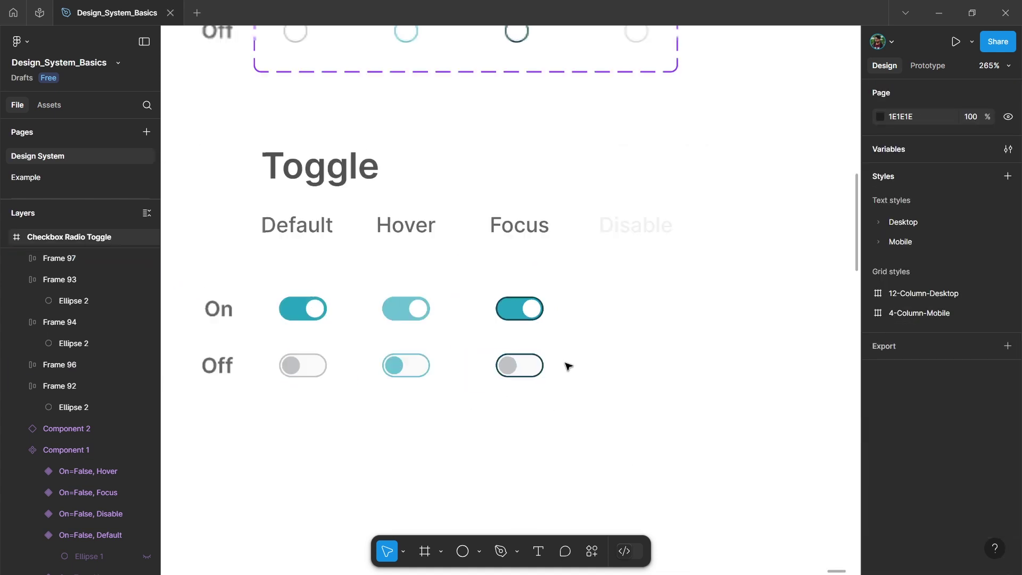
- Set the Disable label's opacity to 100% and duplicate both Default toggles into the Disable column
{"action": "key", "text": "0"}
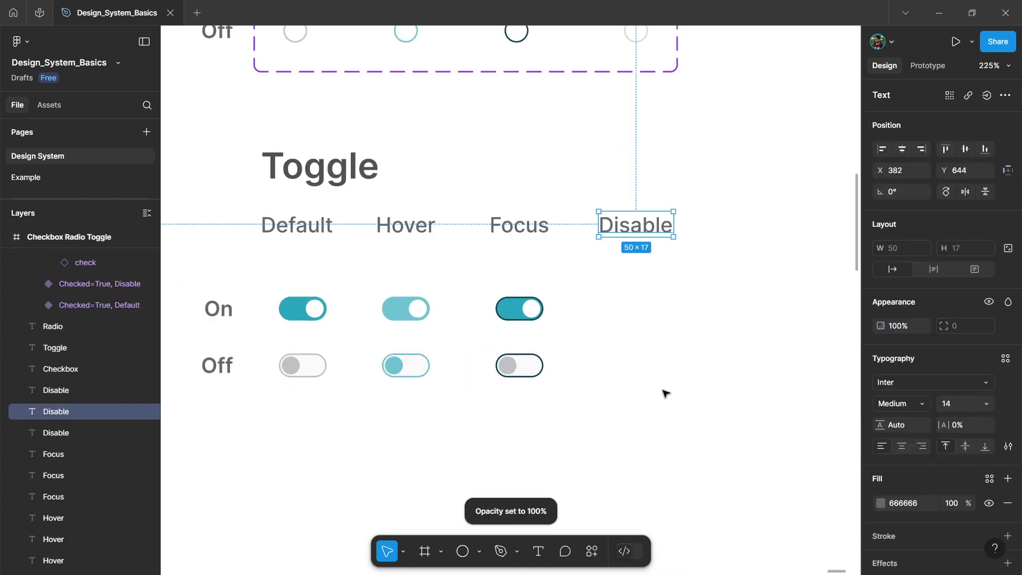
{"action": "left_click", "coordinate": [664, 392]}
{"action": "left_click_drag", "start_coordinate": [350, 390], "coordinate": [263, 267]}
{"action": "left_click_drag", "start_coordinate": [319, 326], "coordinate": [654, 326]}
{"action": "scroll", "coordinate": [668, 350], "scroll_direction": "up", "scroll_amount": 2}
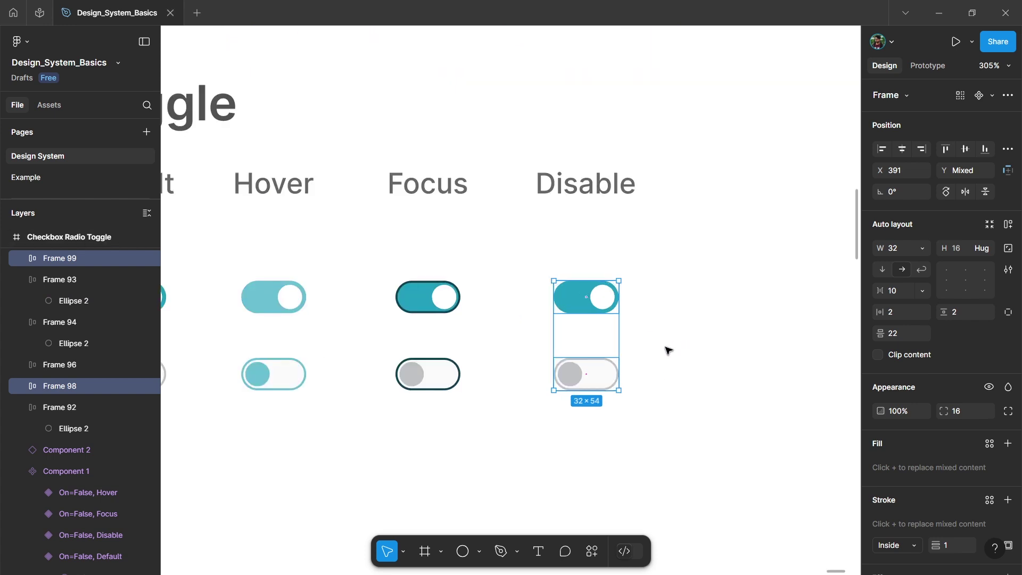
{"action": "left_click", "coordinate": [666, 349]}
- Replace the Primary P500 color of the Disable column's On toggle with Neutral N100
{"action": "scroll", "coordinate": [628, 335], "scroll_direction": "right", "scroll_amount": 1}
{"action": "left_click", "coordinate": [518, 308]}
{"action": "scroll", "coordinate": [521, 338], "scroll_direction": "up", "scroll_amount": 1}
{"action": "scroll", "coordinate": [958, 452], "scroll_direction": "down", "scroll_amount": 3}
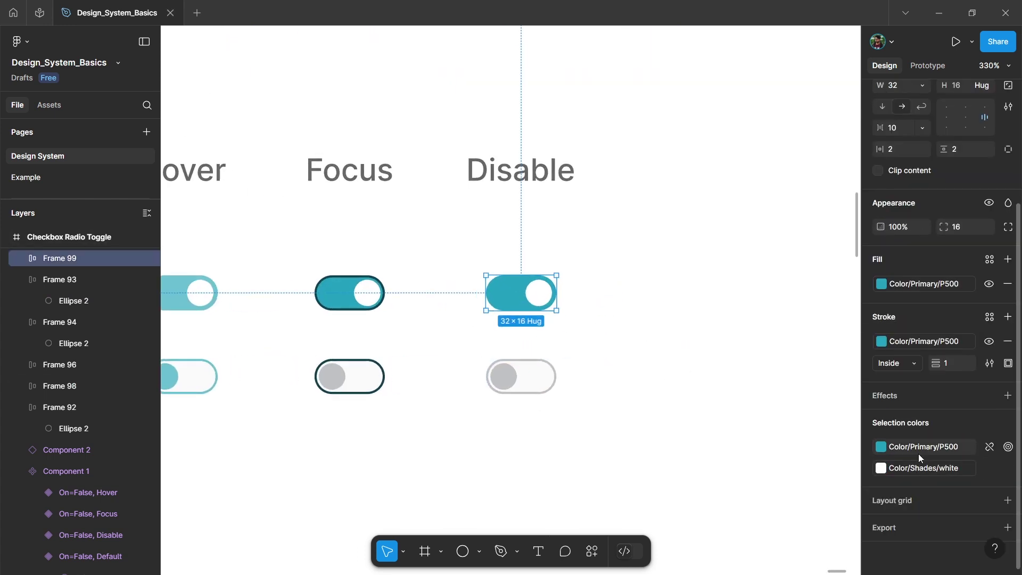
{"action": "left_click", "coordinate": [918, 450]}
{"action": "scroll", "coordinate": [788, 455], "scroll_direction": "down", "scroll_amount": 3}
{"action": "left_click", "coordinate": [760, 430]}
- Replace the Neutral N200 color of the Disable column's Off toggle with Neutral N100
{"action": "left_click", "coordinate": [537, 377]}
{"action": "left_click", "coordinate": [911, 447]}
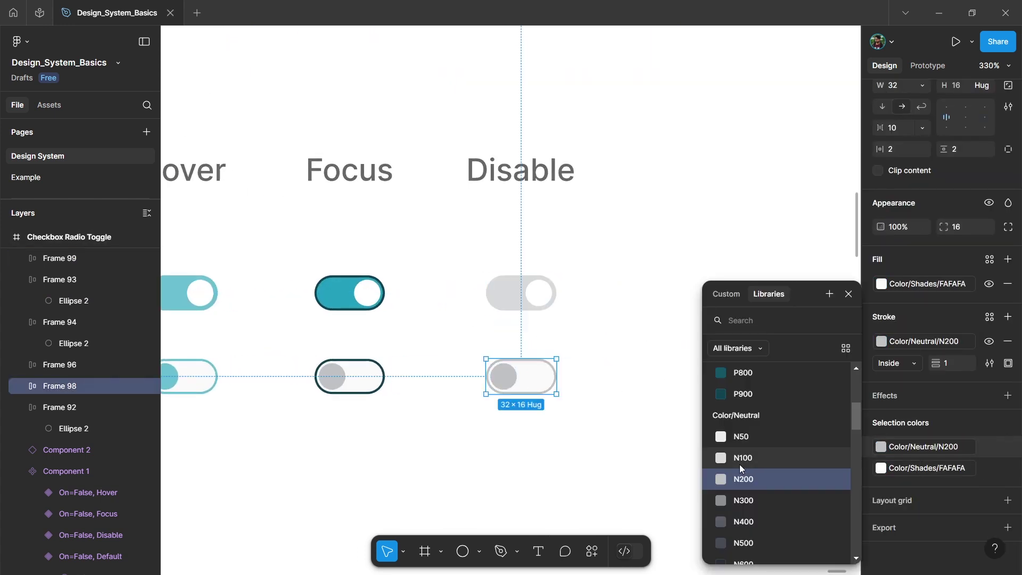
{"action": "left_click", "coordinate": [739, 465]}
{"action": "left_click", "coordinate": [579, 415]}
- Create a component set from all eight toggle frames
{"action": "scroll", "coordinate": [646, 415], "scroll_direction": "down", "scroll_amount": 5}
{"action": "scroll", "coordinate": [684, 413], "scroll_direction": "up", "scroll_amount": 1}
{"action": "left_click_drag", "start_coordinate": [707, 416], "coordinate": [376, 323]}
{"action": "left_click", "coordinate": [993, 96]}
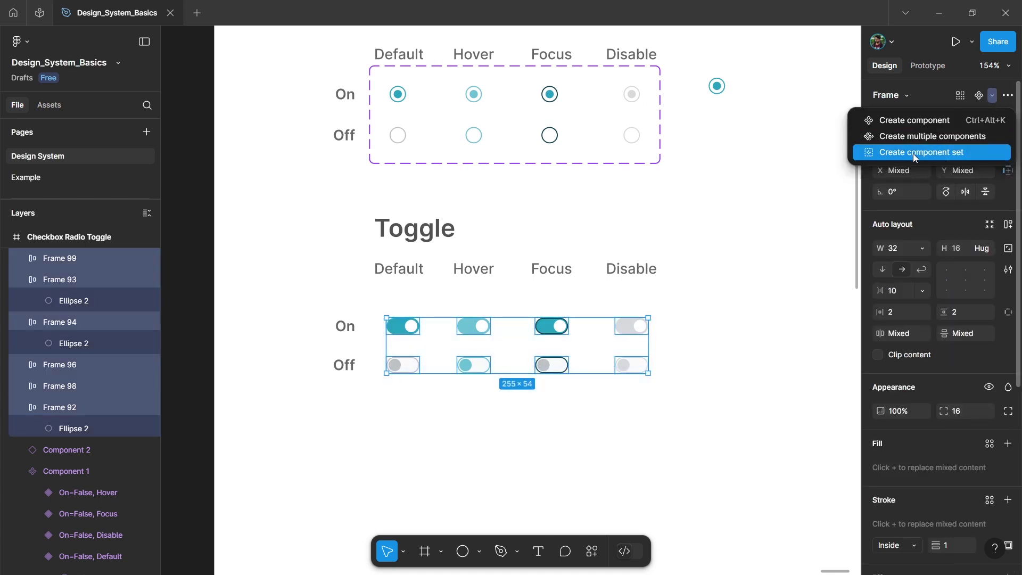
{"action": "left_click", "coordinate": [929, 153]}
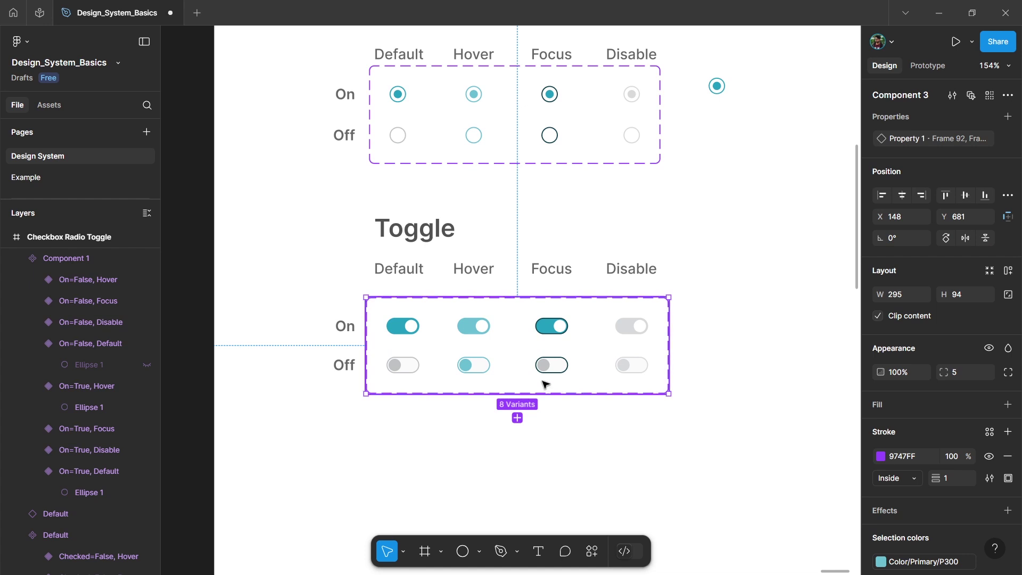
- Rename the toggle set's variant property to isOn and set it to True for the four On-row variants
{"action": "double_click", "coordinate": [905, 138]}
{"action": "type", "text": "isOn"}
{"action": "left_click_drag", "start_coordinate": [612, 335], "coordinate": [257, 303]}
{"action": "type", "text": "True"}
{"action": "key", "text": "Return"}
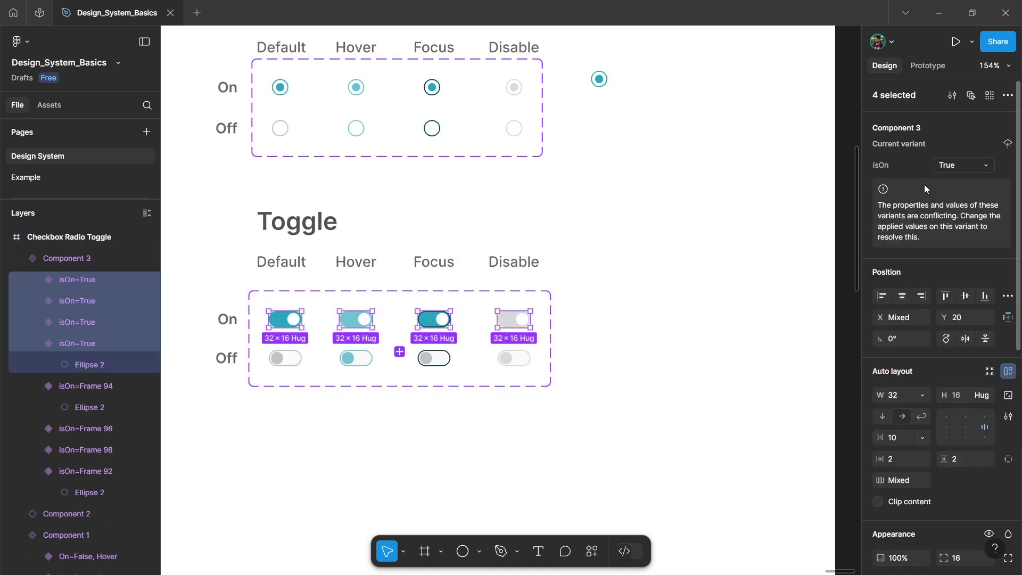
- Set the isOn value of the four Off-row toggle variants to False
{"action": "left_click", "coordinate": [607, 392]}
{"action": "left_click_drag", "start_coordinate": [593, 393], "coordinate": [265, 340]}
{"action": "left_click", "coordinate": [953, 166]}
{"action": "type", "text": "Fa"}
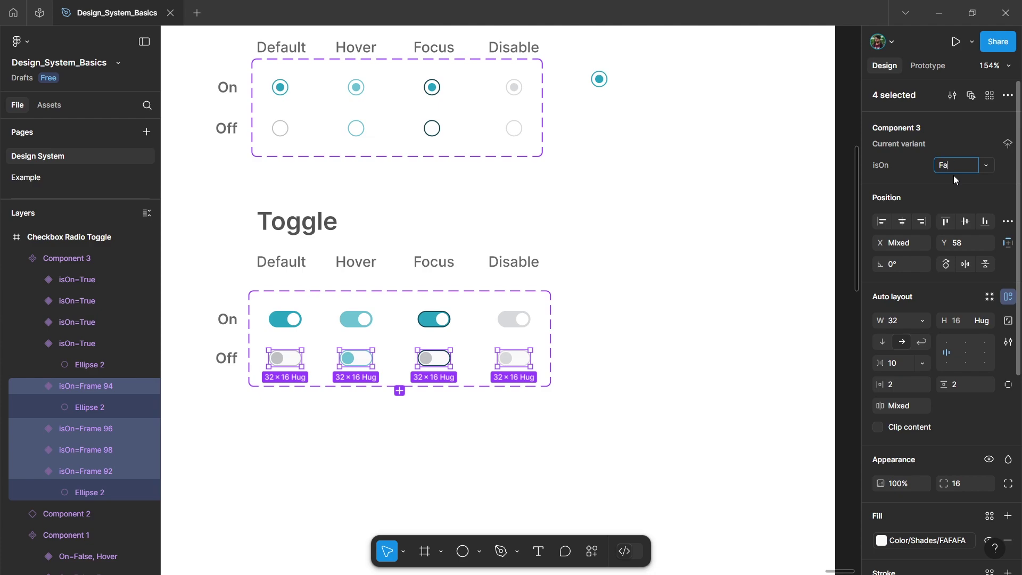
{"action": "type", "text": "lse"}
{"action": "key", "text": "Return"}
- Add a second variant property named State with the value Default to the toggle component set
{"action": "left_click", "coordinate": [639, 287]}
{"action": "left_click", "coordinate": [289, 326]}
{"action": "left_click", "coordinate": [1008, 117]}
{"action": "left_click", "coordinate": [931, 154]}
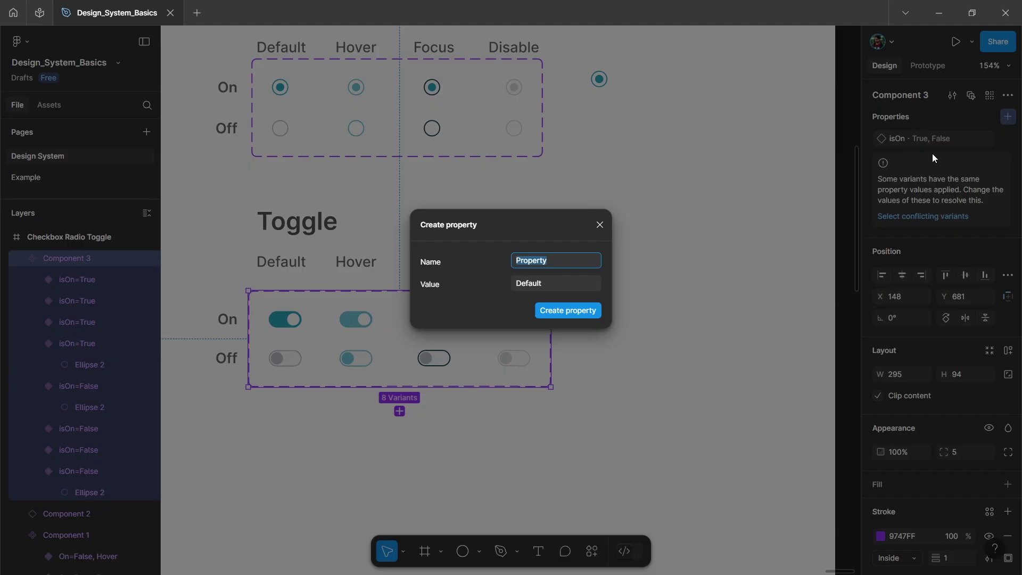
{"action": "type", "text": "State"}
{"action": "key", "text": "Return"}
- Set the State value of the two toggle variants in the Hover column to Hover
{"action": "left_click", "coordinate": [313, 428]}
{"action": "left_click_drag", "start_coordinate": [315, 419], "coordinate": [255, 299]}
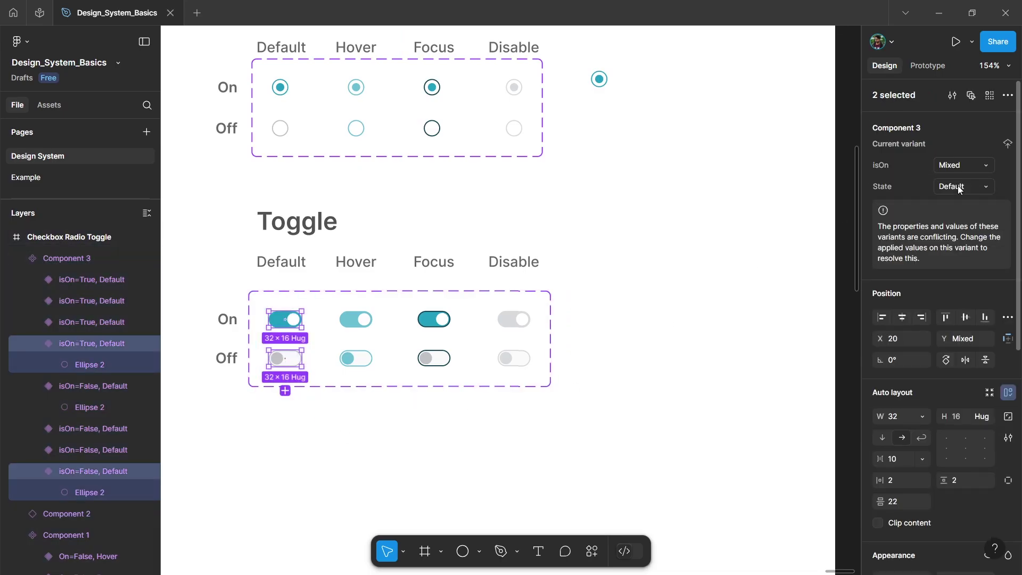
{"action": "left_click_drag", "start_coordinate": [365, 388], "coordinate": [367, 314]}
{"action": "left_click", "coordinate": [975, 190]}
{"action": "type", "text": "Hover"}
{"action": "key", "text": "Return"}
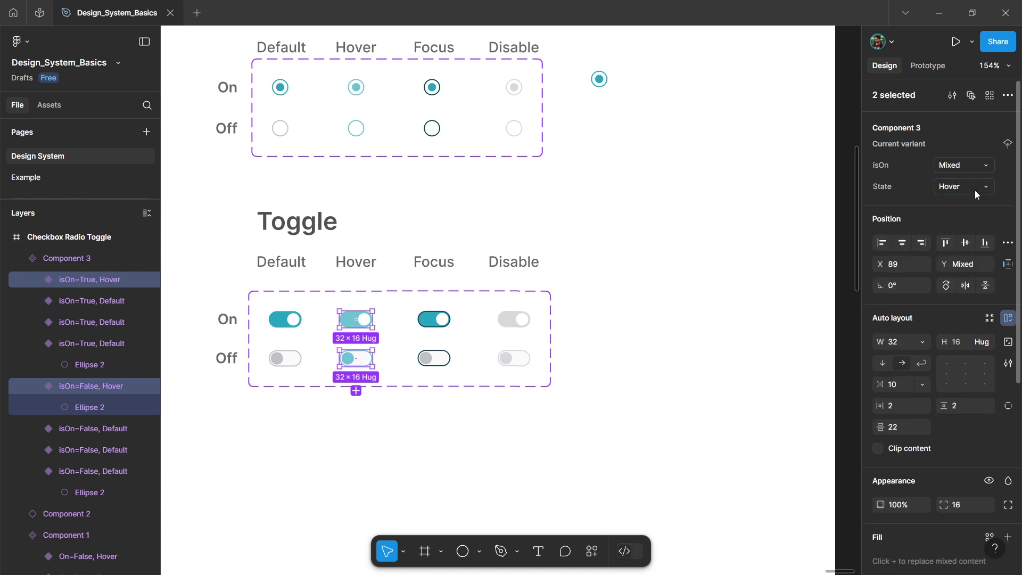
- Set the State value of the two toggle variants in the Focus column to Focus
{"action": "left_click_drag", "start_coordinate": [452, 414], "coordinate": [441, 316]}
{"action": "left_click", "coordinate": [964, 189]}
{"action": "type", "text": "Fos"}
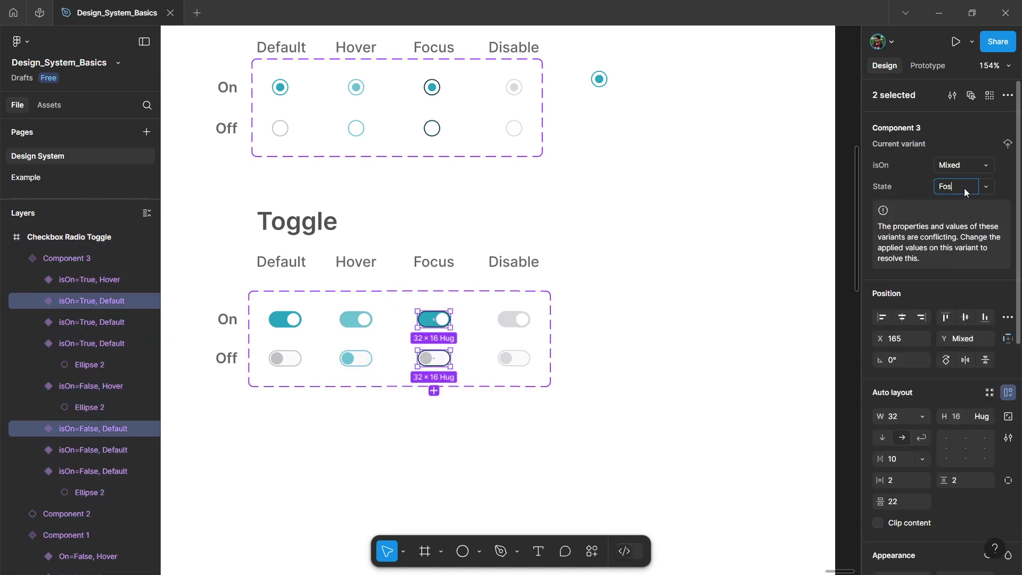
{"action": "key", "text": "BackSpace"}
{"action": "type", "text": "cus"}
{"action": "key", "text": "Return"}
- Set the State value of the two toggle variants in the Disable column to Disable
{"action": "left_click_drag", "start_coordinate": [584, 423], "coordinate": [484, 297]}
{"action": "left_click", "coordinate": [968, 187]}
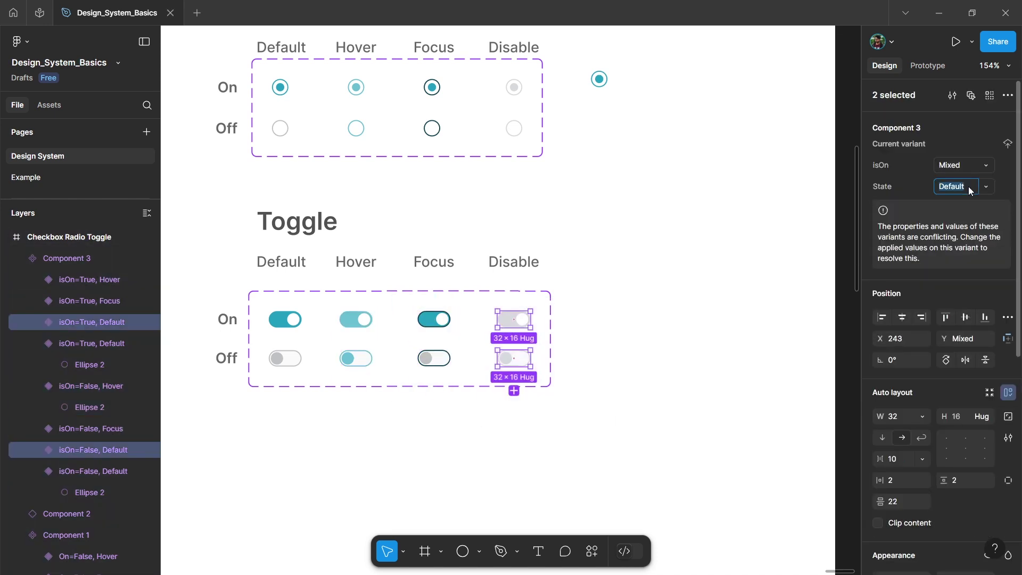
{"action": "type", "text": "Disable"}
{"action": "key", "text": "Return"}
- Place an instance of the default On toggle beside the toggle set, outside its frame, and switch its State to Hover
{"action": "left_click", "coordinate": [285, 319]}
{"action": "left_click_drag", "start_coordinate": [285, 319], "coordinate": [653, 313]}
{"action": "left_click", "coordinate": [969, 158]}
{"action": "left_click", "coordinate": [940, 175]}
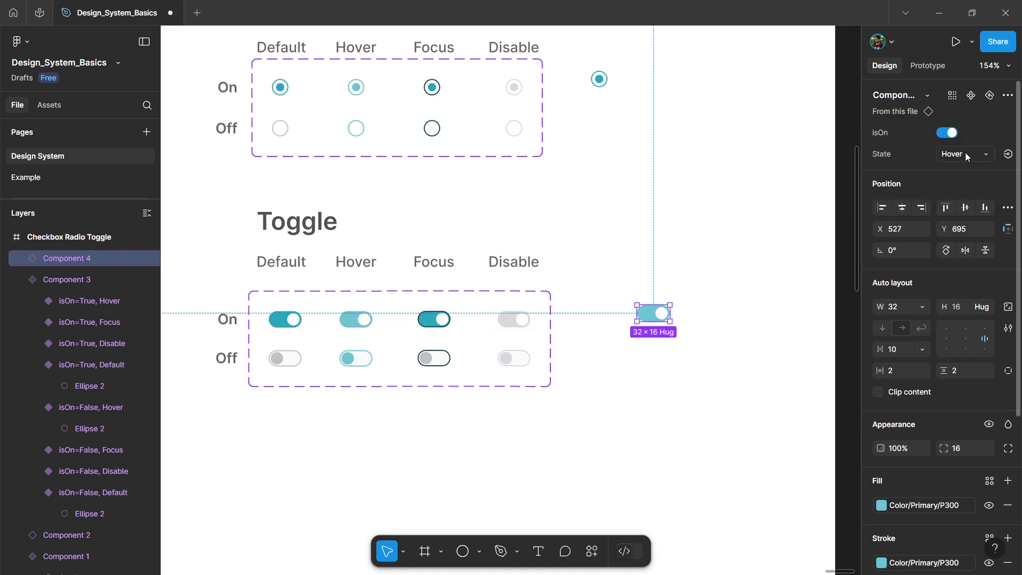
- Test the toggle instance with State Focus and isOn off, and return it to isOn on with State Default
{"action": "left_click", "coordinate": [965, 152]}
{"action": "left_click", "coordinate": [936, 173]}
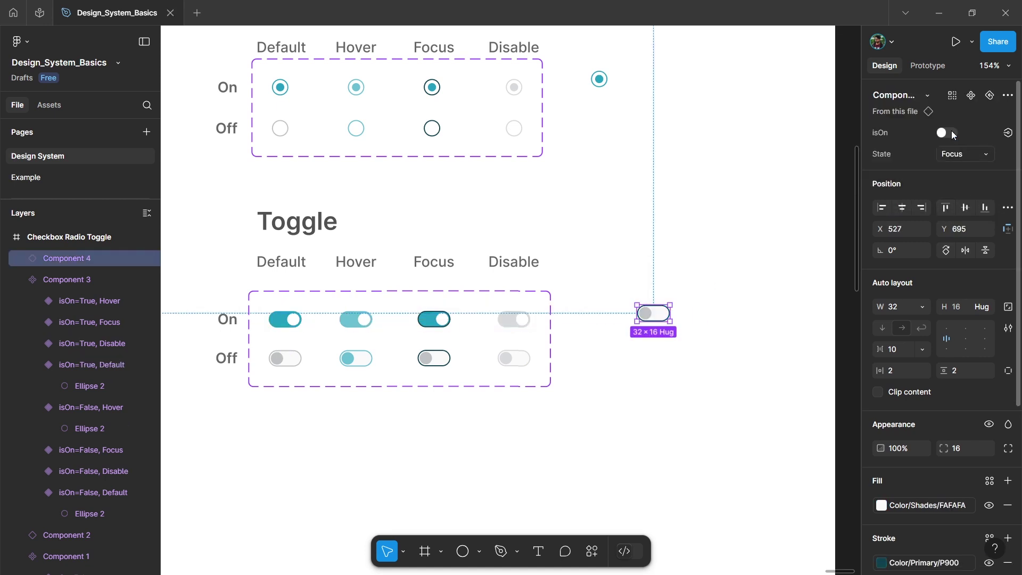
{"action": "left_click", "coordinate": [947, 133]}
{"action": "left_click", "coordinate": [970, 153]}
{"action": "left_click", "coordinate": [900, 123]}
{"action": "scroll", "coordinate": [632, 372], "scroll_direction": "down", "scroll_amount": 3}
{"action": "scroll", "coordinate": [639, 364], "scroll_direction": "up", "scroll_amount": 5}
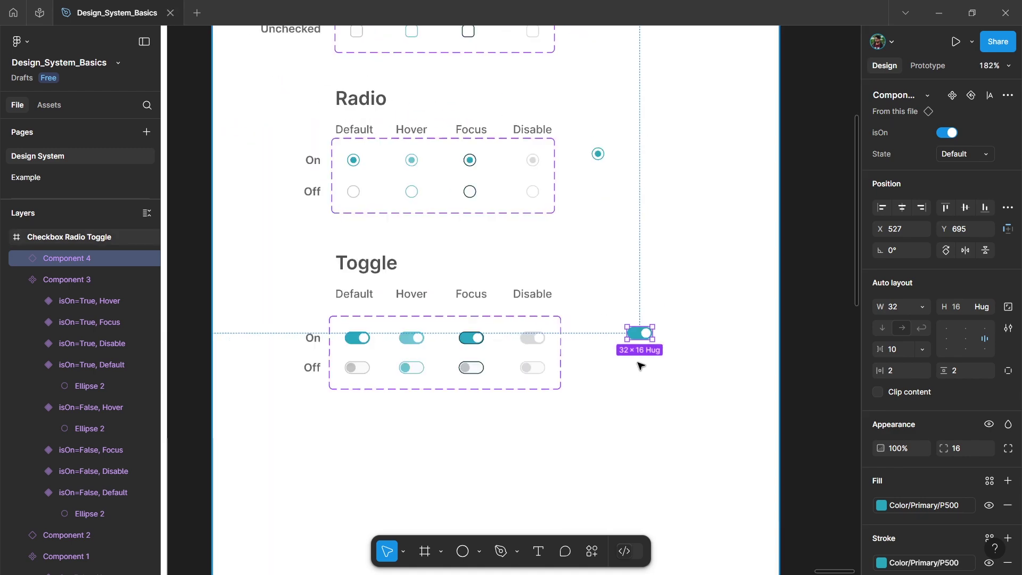
{"action": "scroll", "coordinate": [692, 359], "scroll_direction": "down", "scroll_amount": 5}
{"action": "left_click", "coordinate": [723, 352]}
{"action": "scroll", "coordinate": [721, 349], "scroll_direction": "up", "scroll_amount": 2}
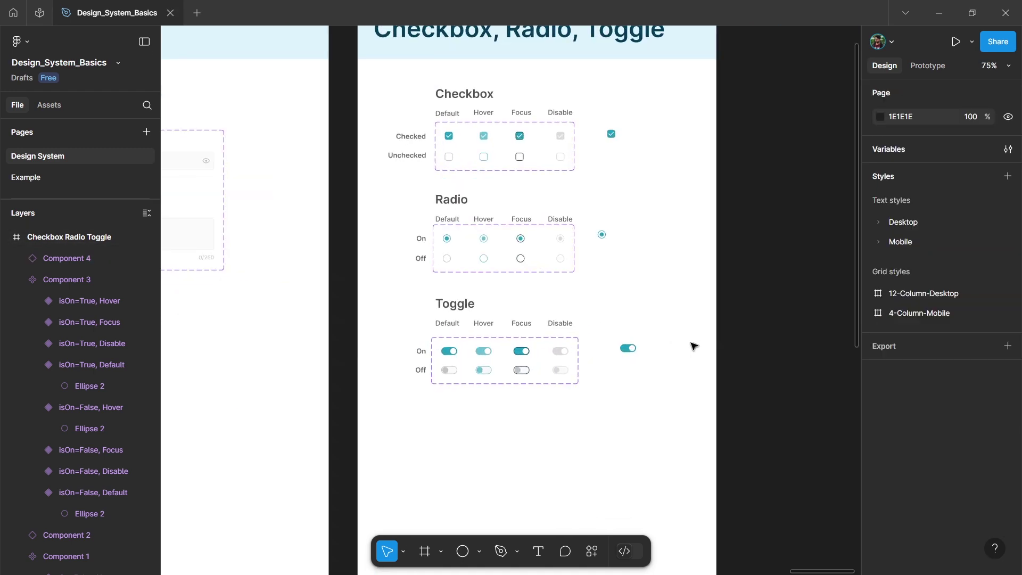